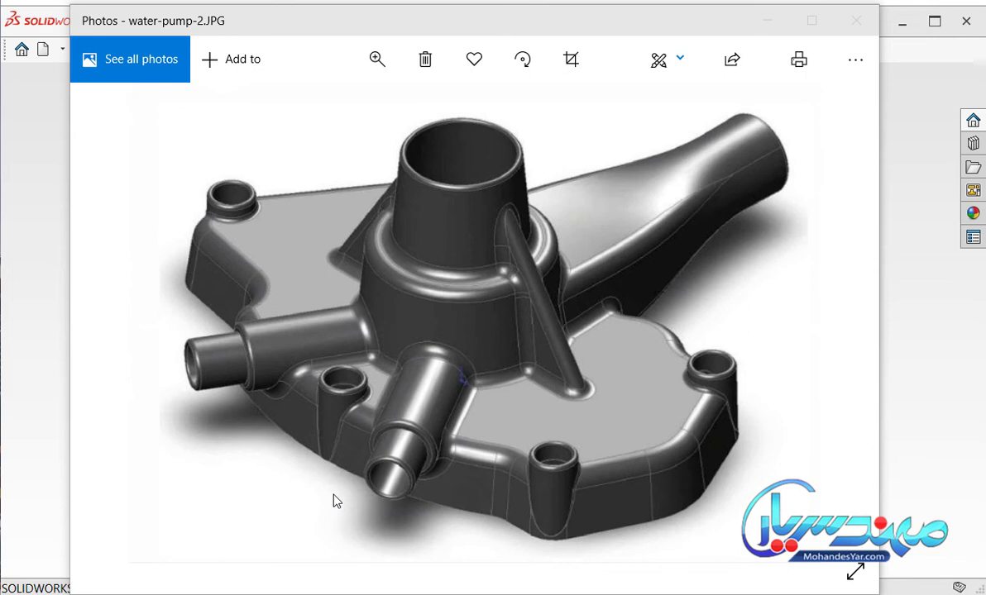
Page through the pump photos to water-pump-3.JPG, study the drawing, then return to SOLIDWORKS.
key(Right)
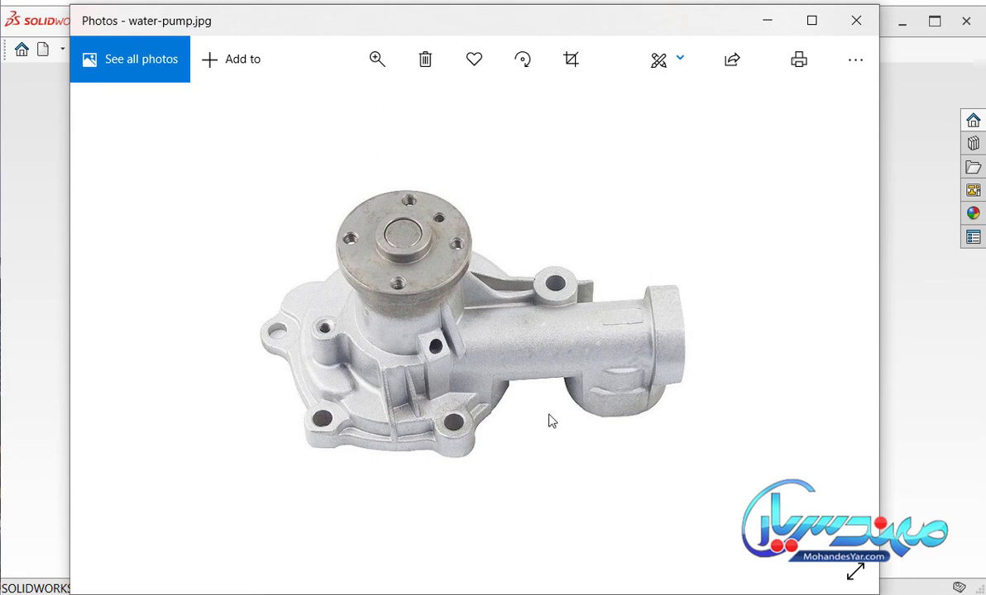
key(Right)
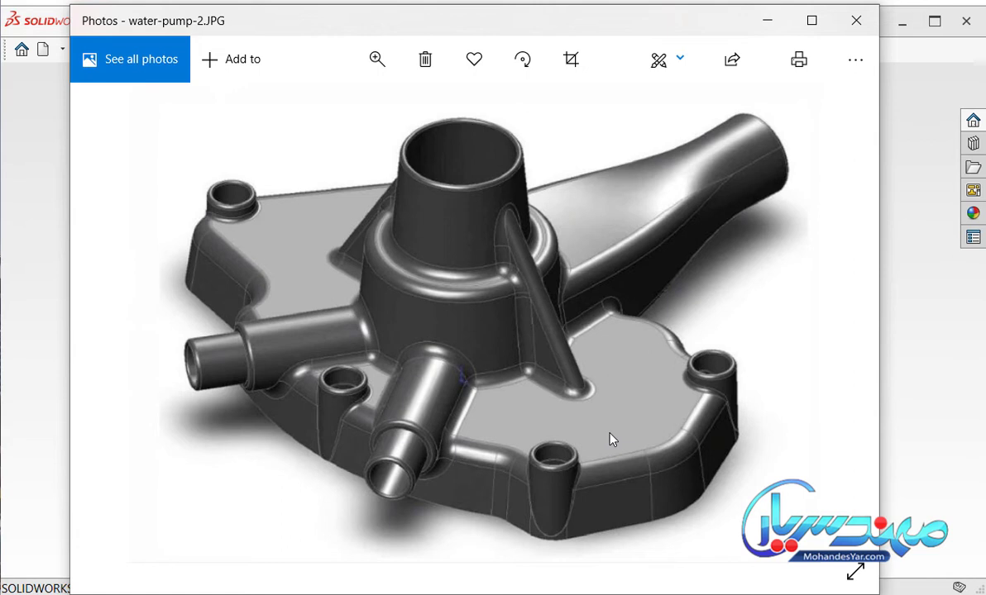
key(Right)
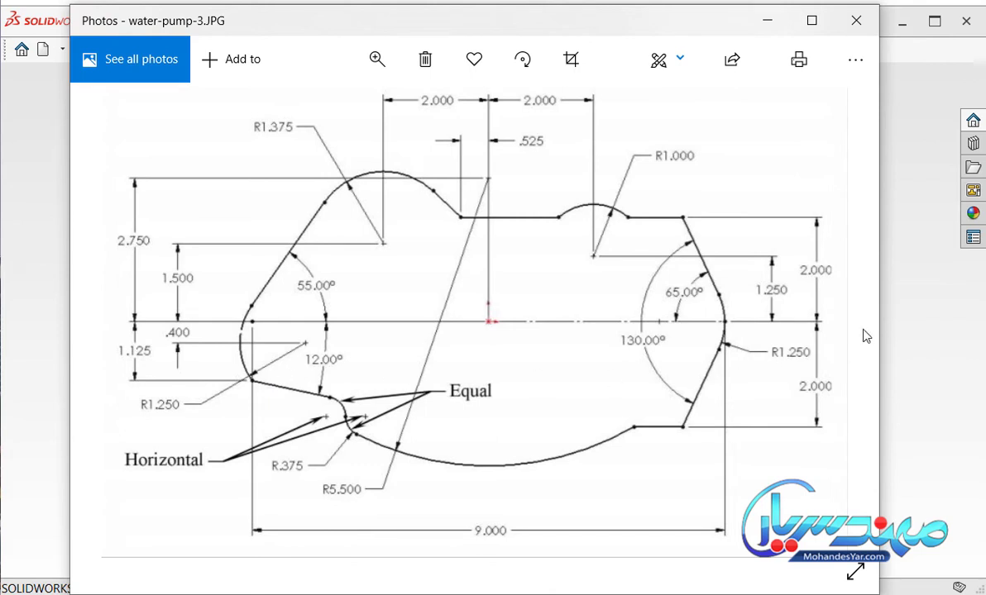
key(alt+Tab)
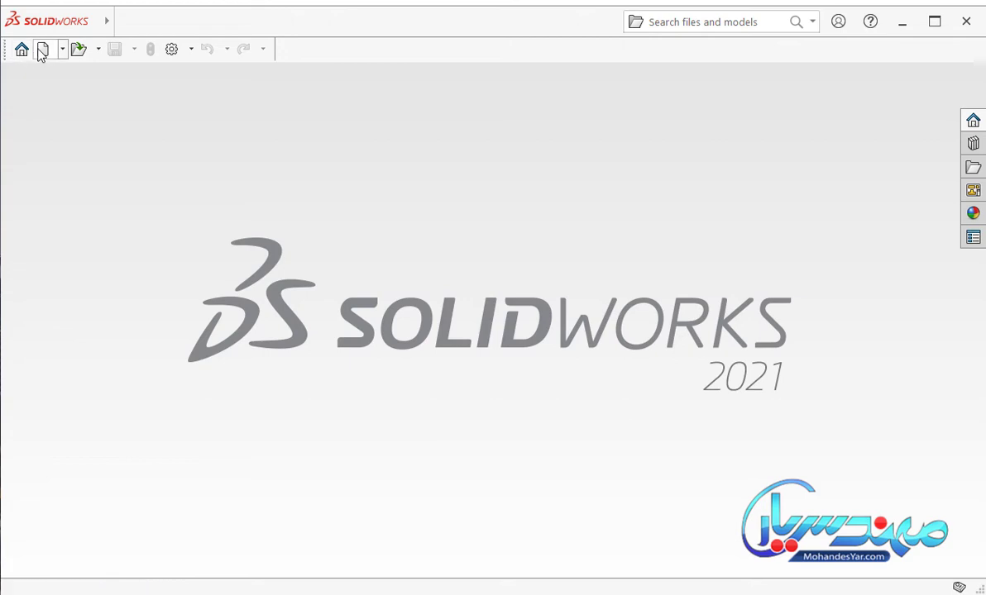
Create a new part (Part1) and open Sketch1 on its Top Plane.
click(42, 49)
double_click(152, 258)
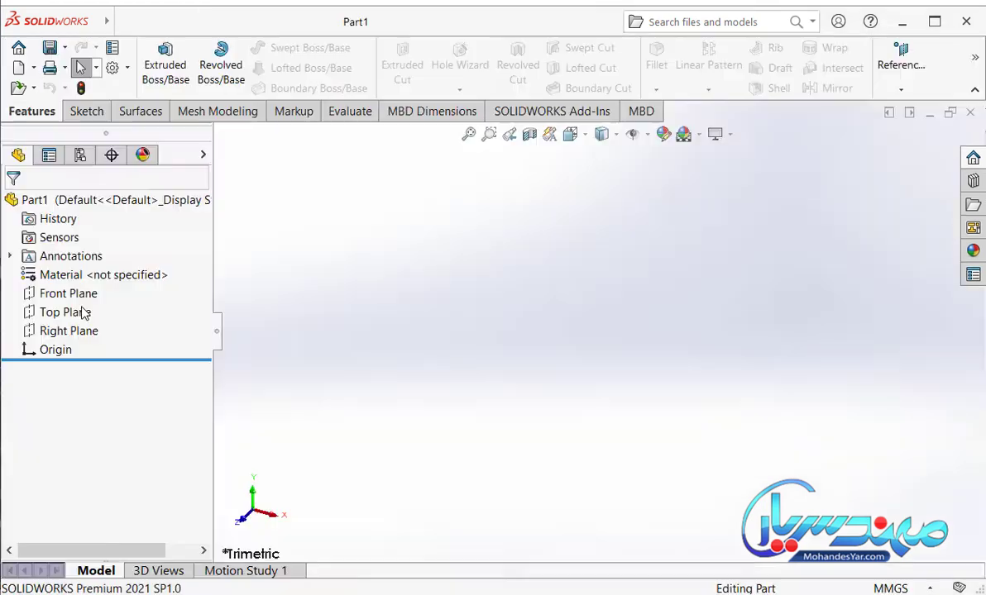
click(74, 318)
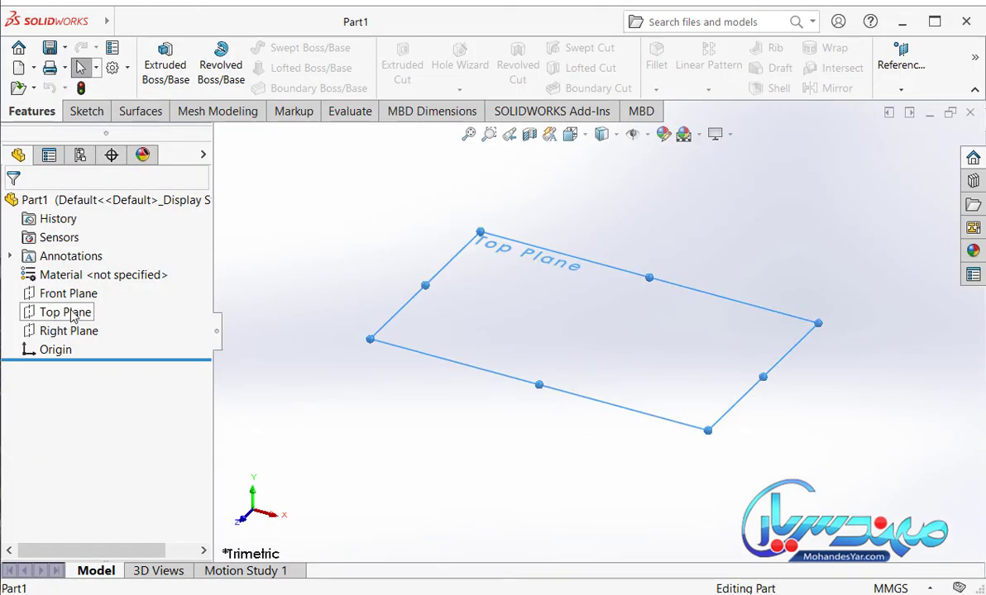
click(85, 287)
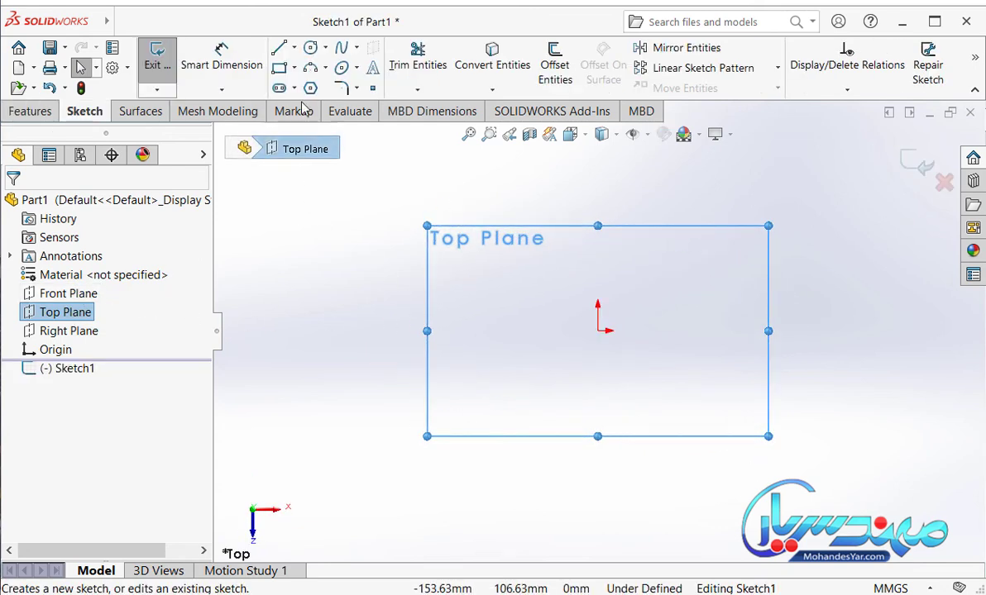
click(295, 49)
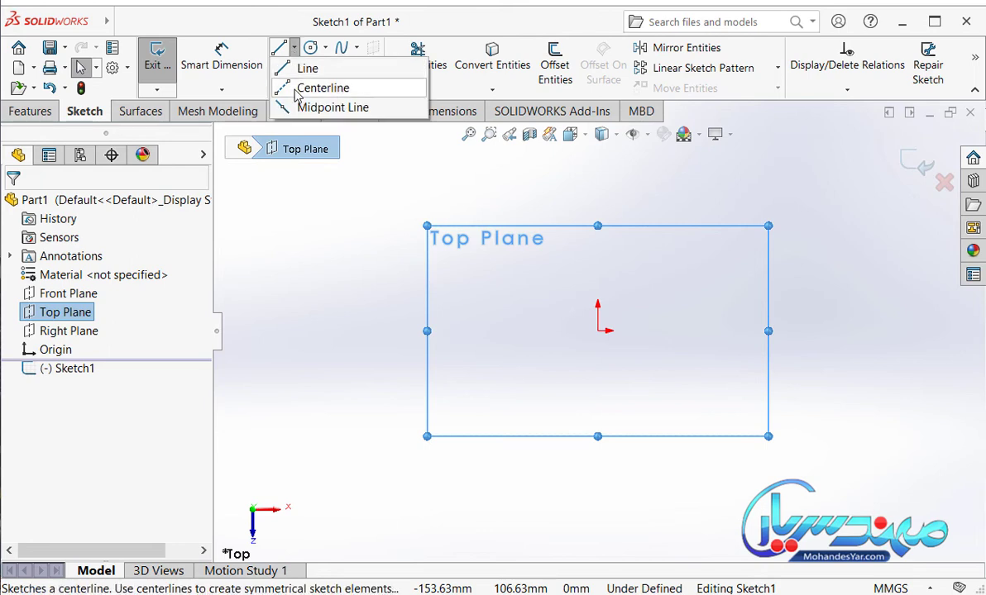
Draw one horizontal and one vertical construction centerline through the sketch origin.
click(294, 88)
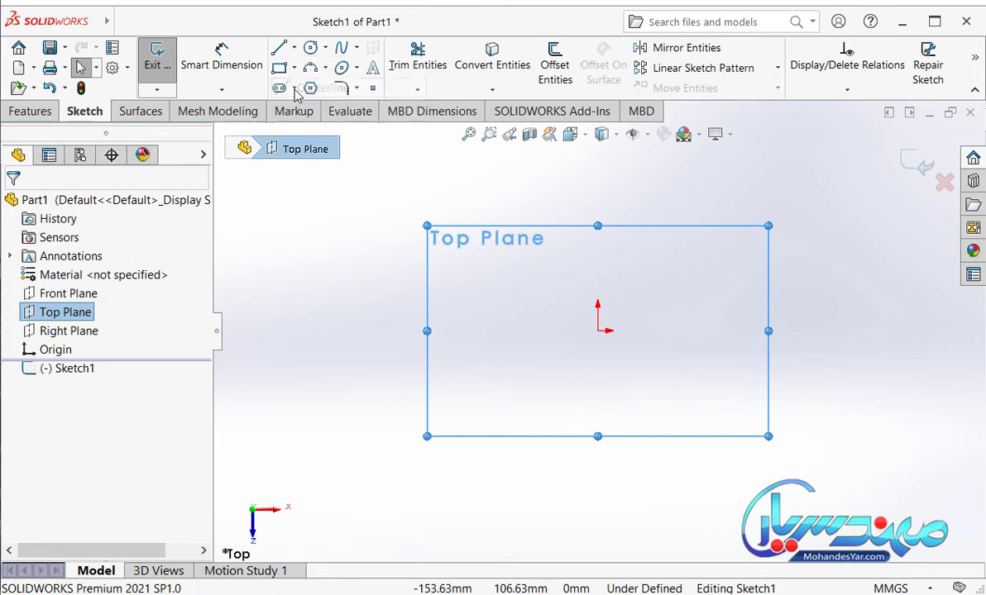
click(383, 331)
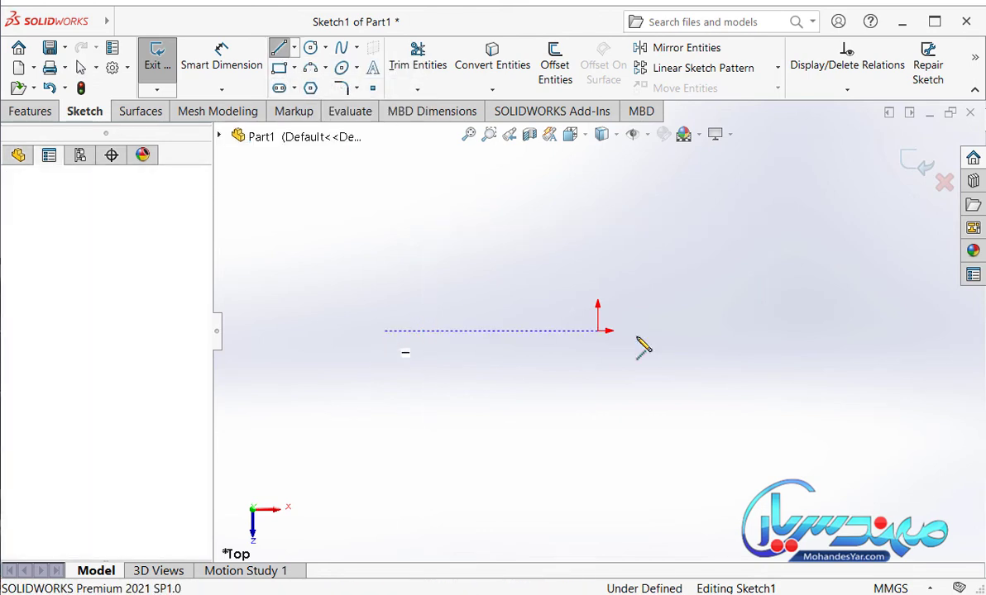
click(805, 334)
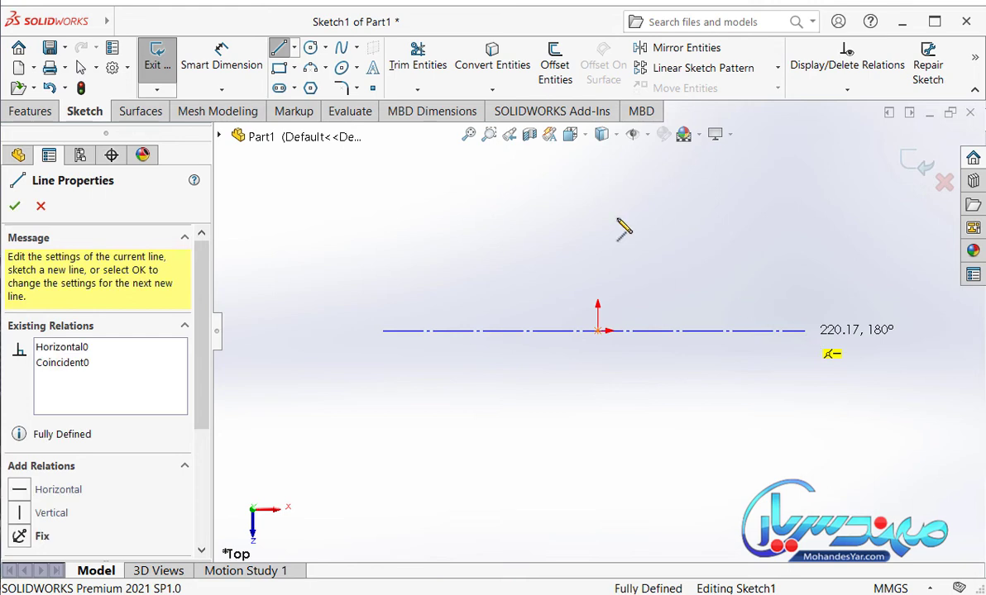
click(382, 331)
click(768, 332)
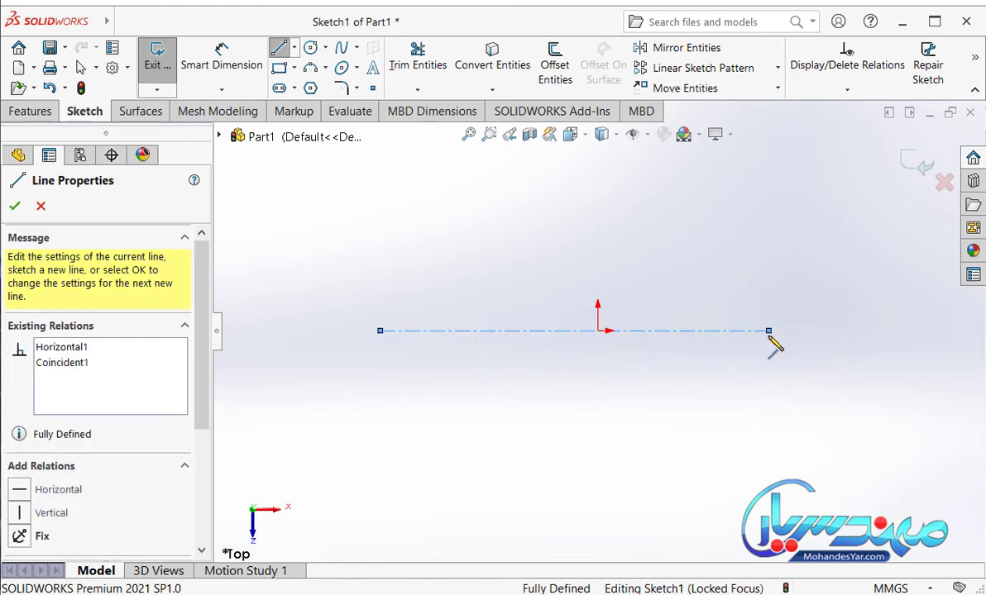
key(Escape)
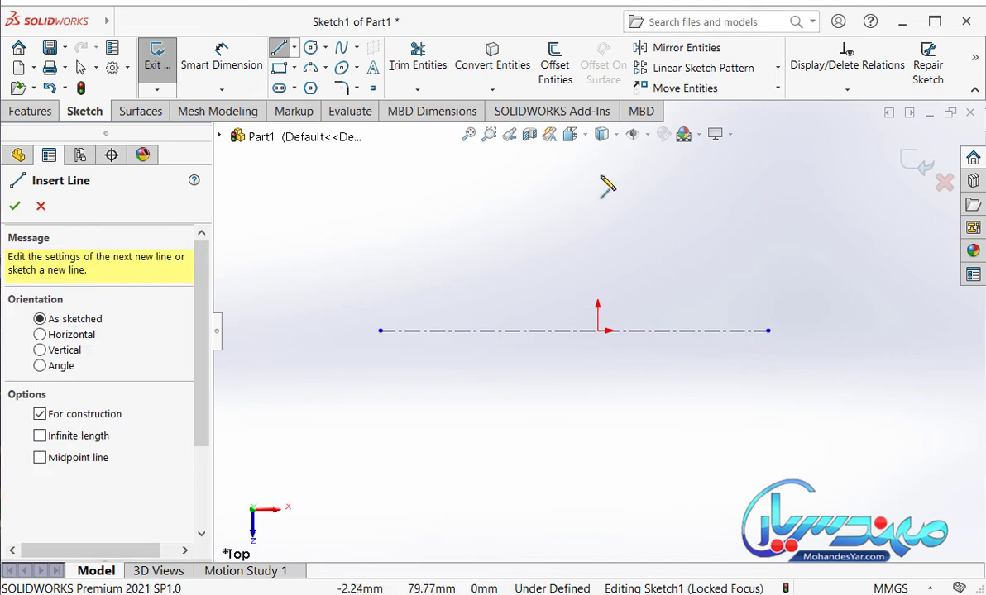
click(599, 170)
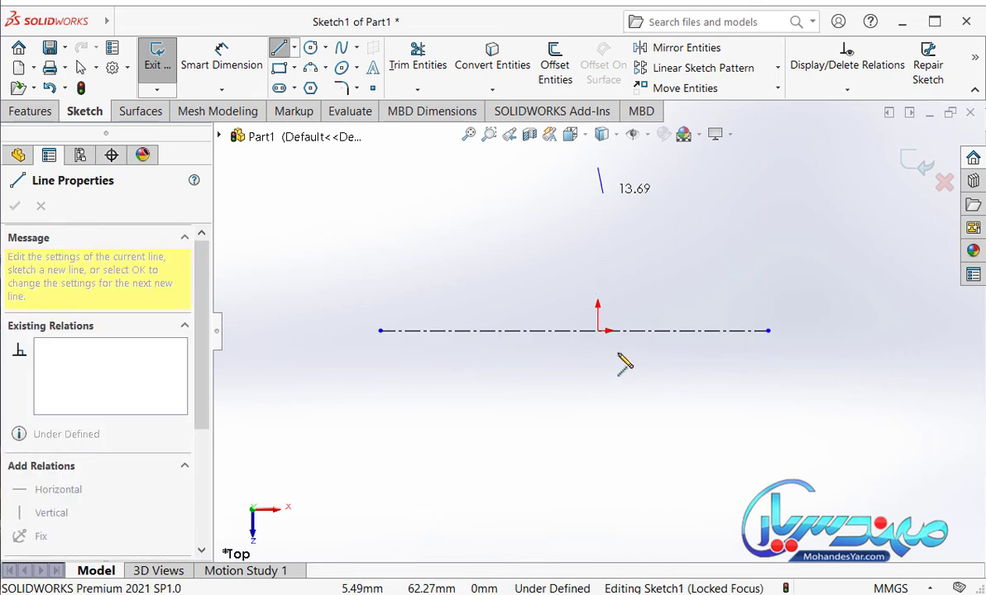
click(599, 483)
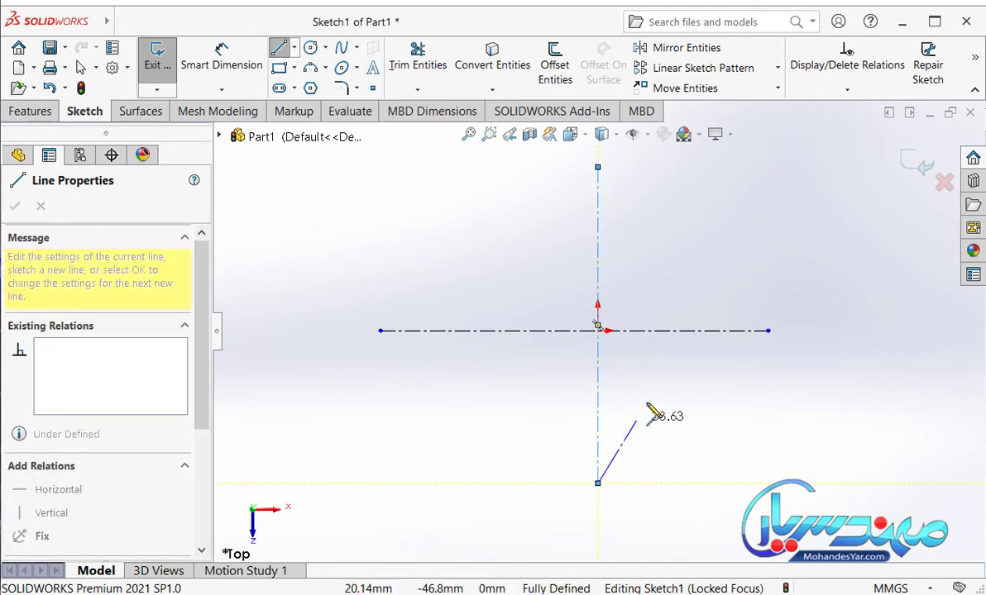
key(Escape)
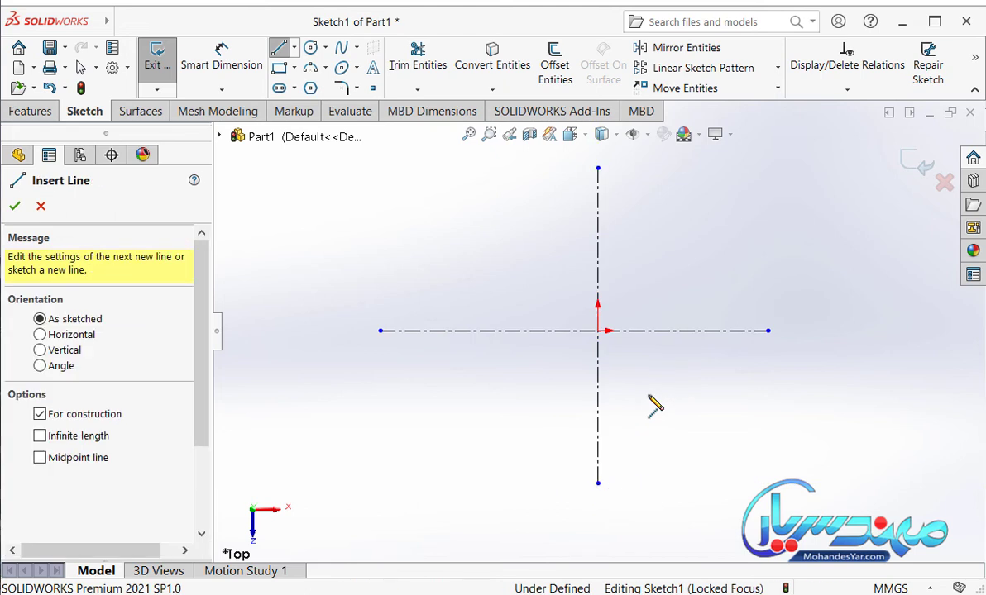
After checking the reference drawing, draw a circle up-right of the origin and select it for dimensioning.
click(311, 48)
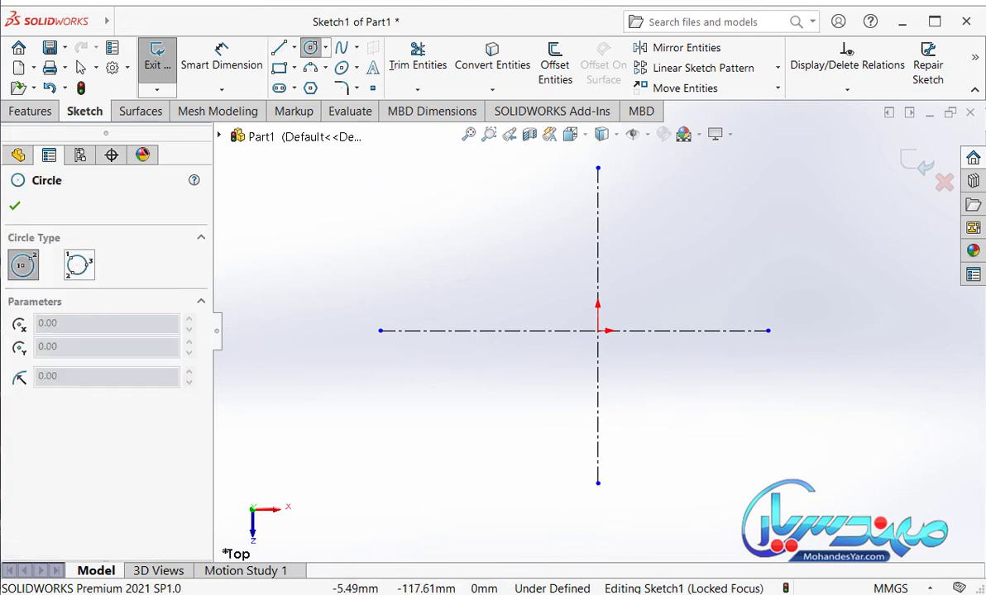
click(635, 521)
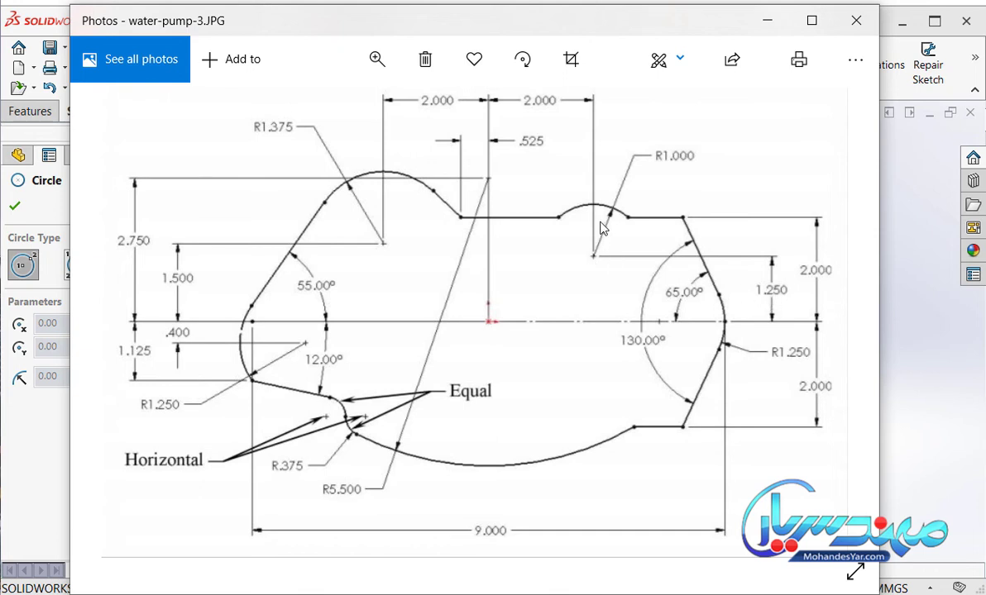
click(770, 21)
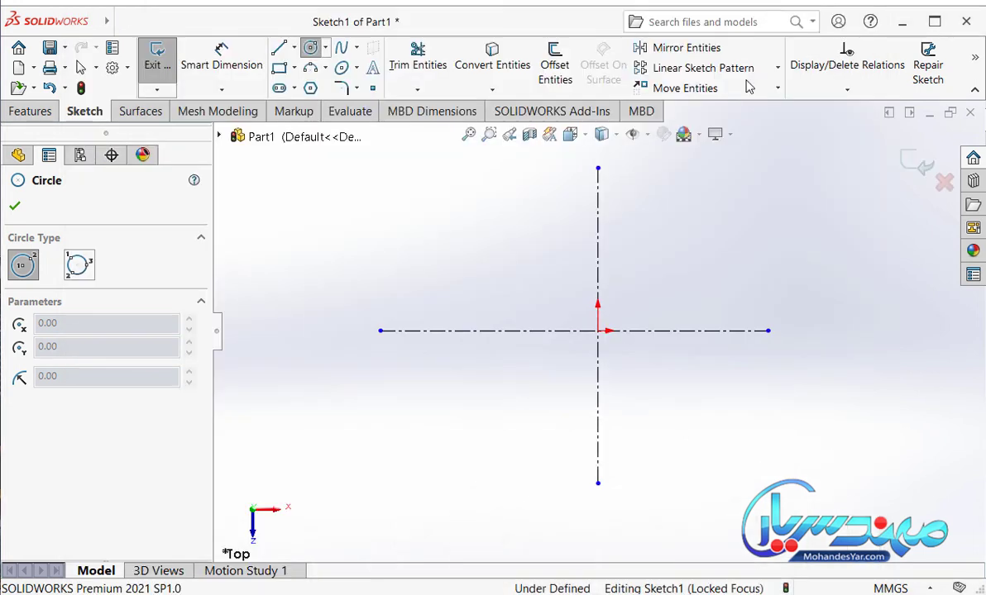
click(693, 254)
click(715, 234)
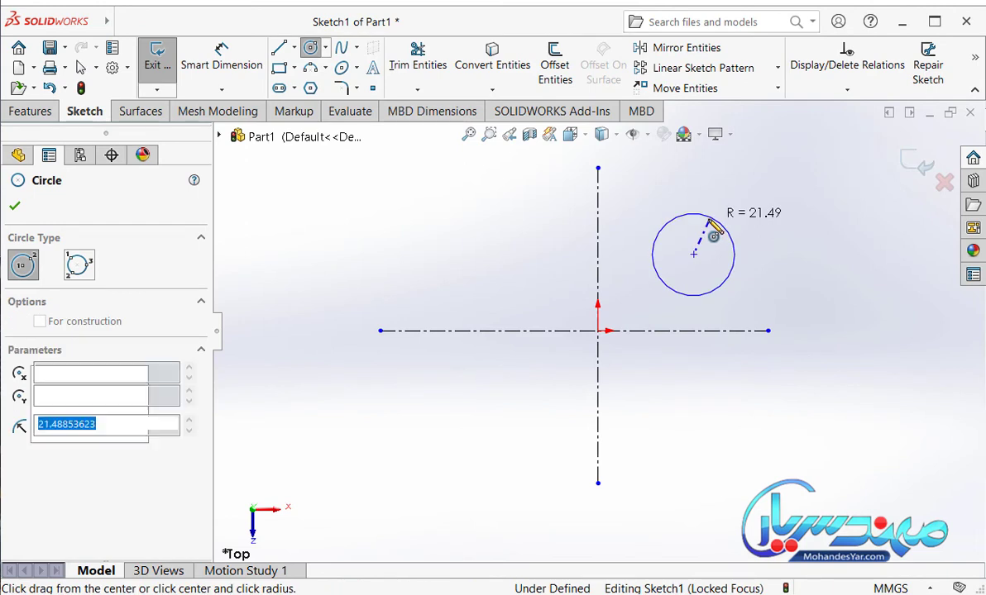
right_click(713, 222)
click(840, 196)
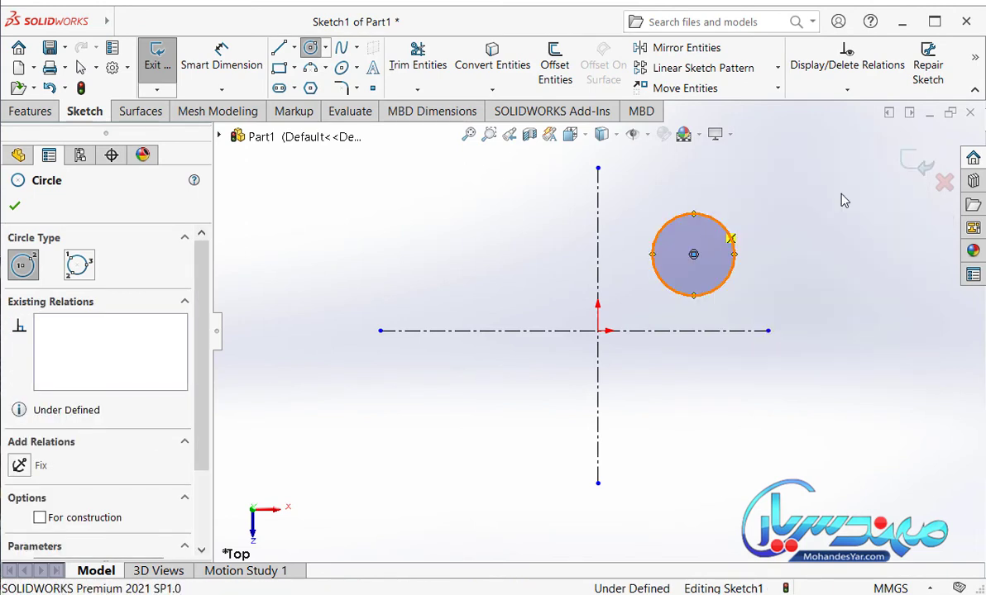
click(720, 227)
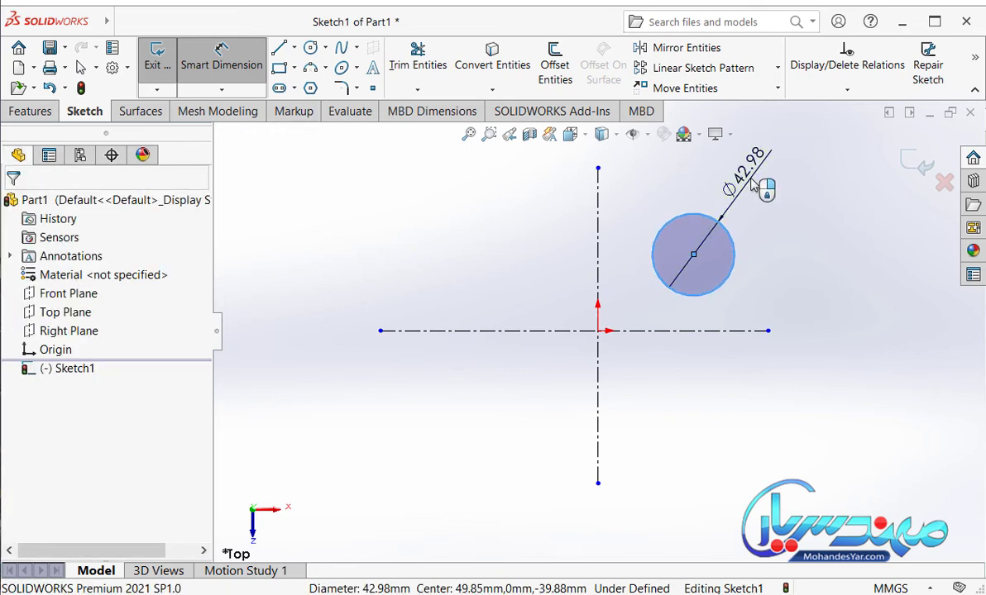
Set the circle's diameter to 2 and its centre 2.00 from the vertical centerline.
click(752, 184)
text(2)
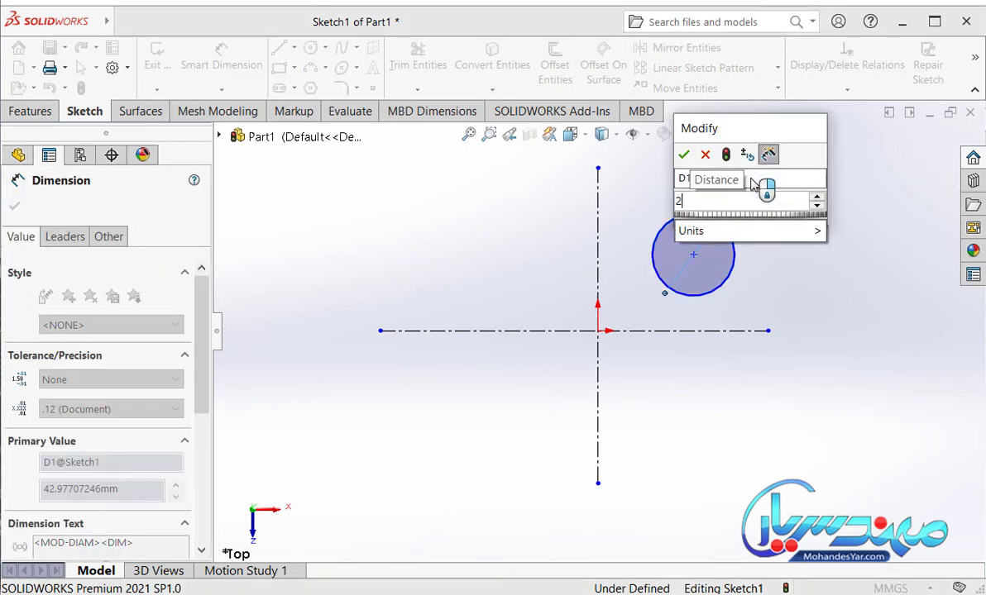
key(Return)
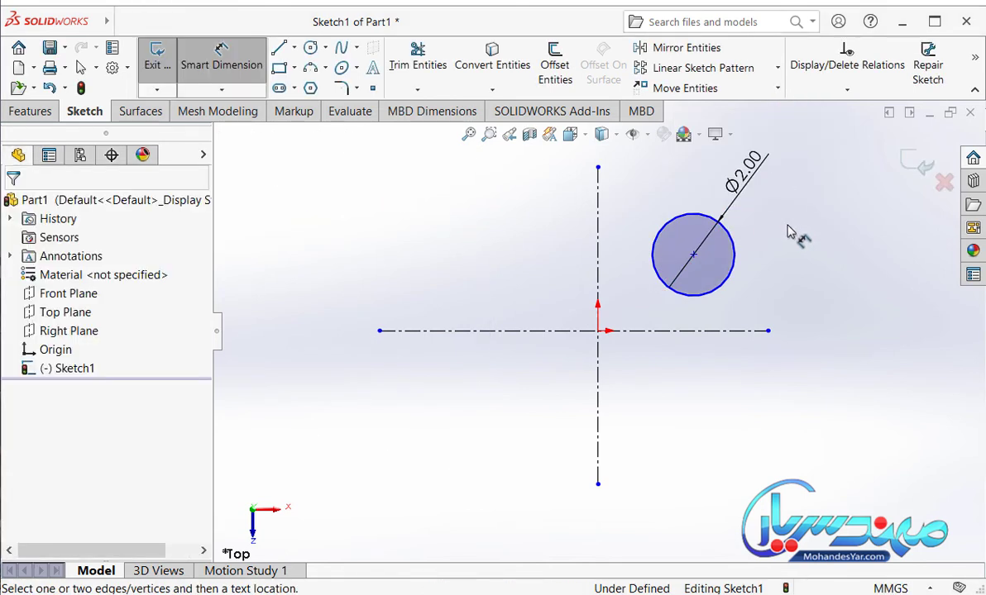
scroll(790, 233, down, 2)
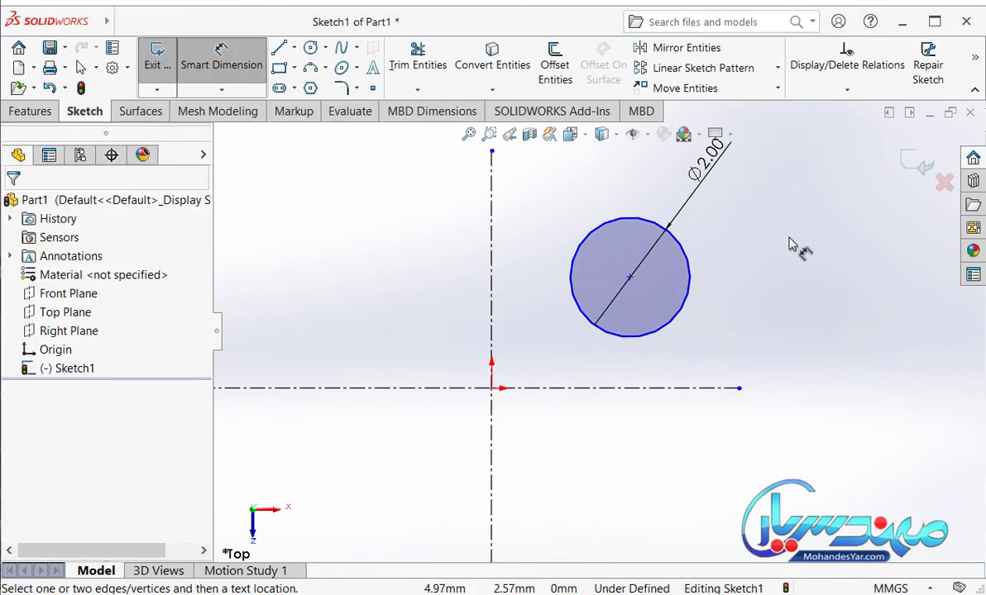
click(613, 284)
click(492, 258)
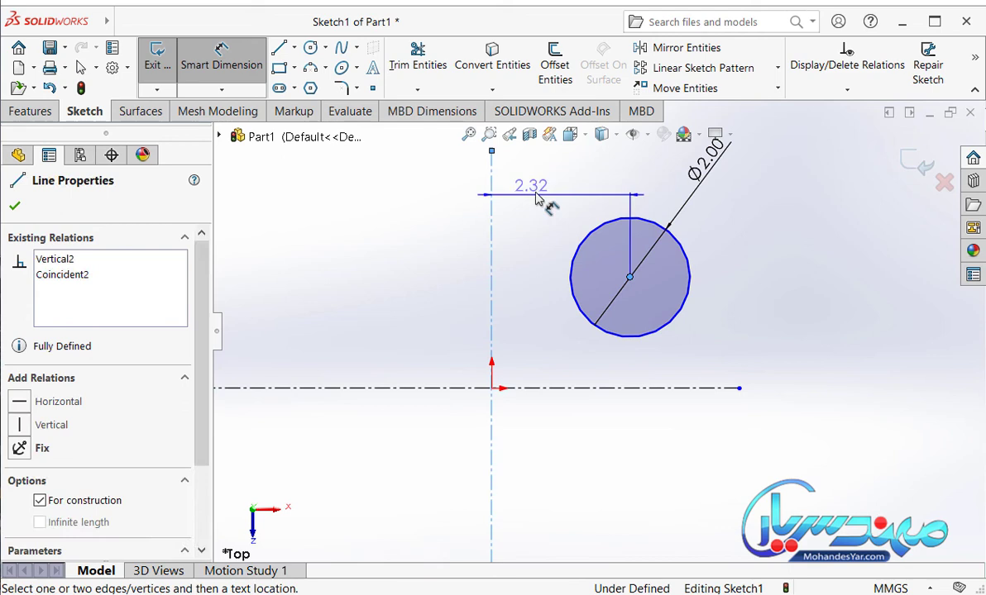
click(536, 199)
text(2.32000918mm)
key(Return)
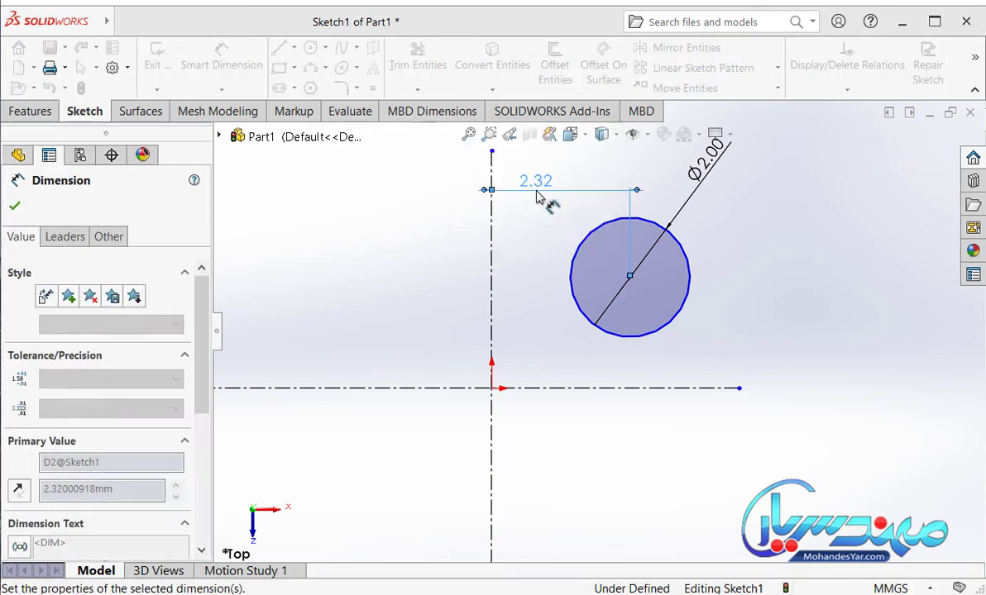
key(Escape)
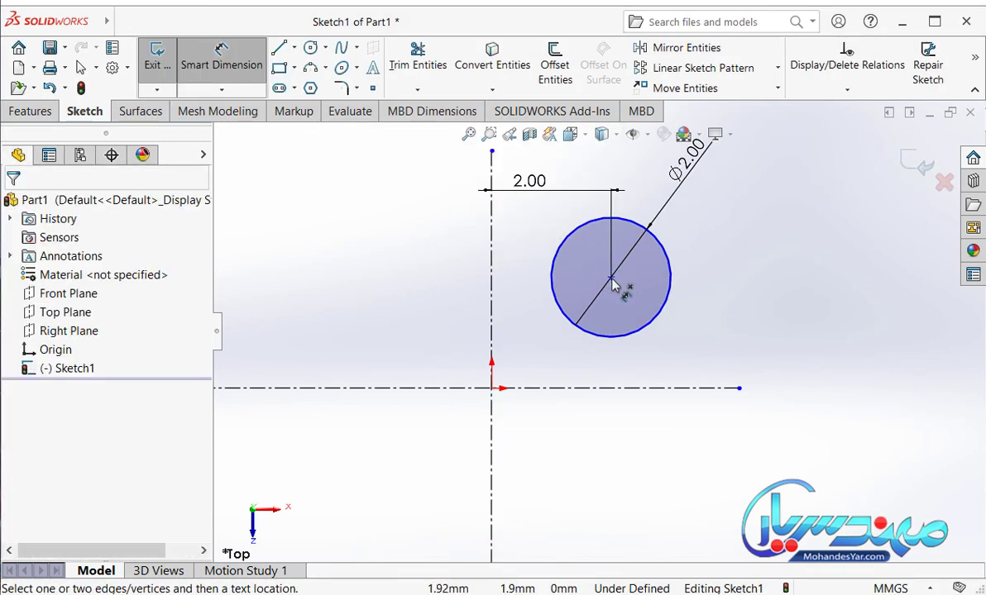
Dimension the circle centre 1.25 above the horizontal centerline, then bring up the reference drawing.
click(611, 277)
click(642, 388)
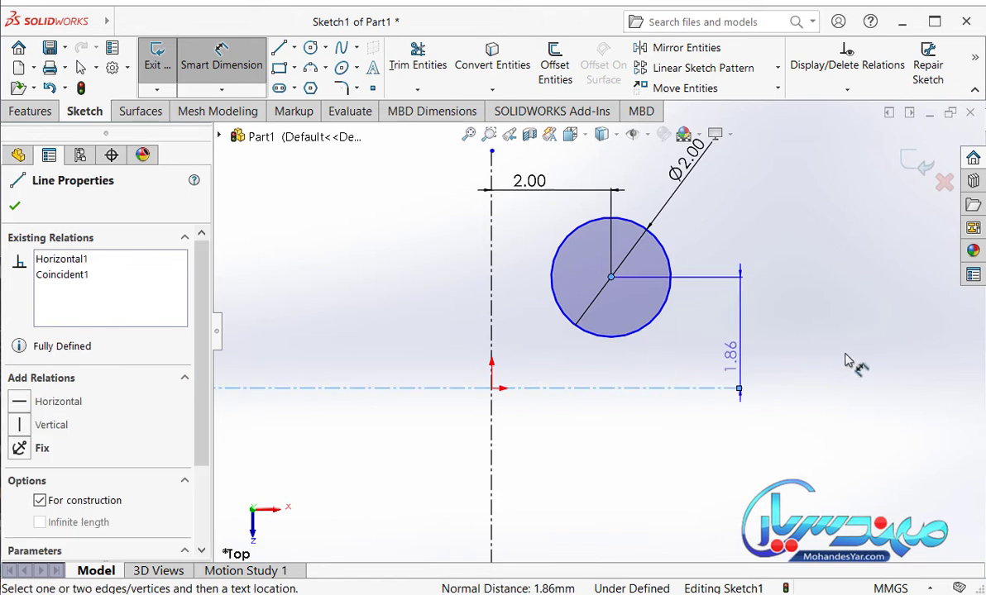
click(860, 351)
text(1)
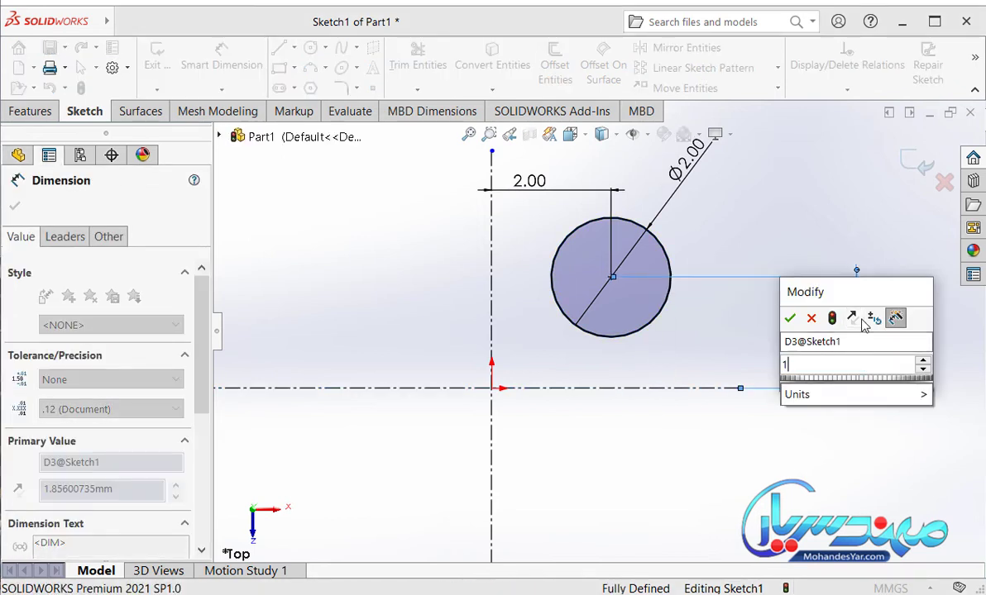
text(.25)
key(Return)
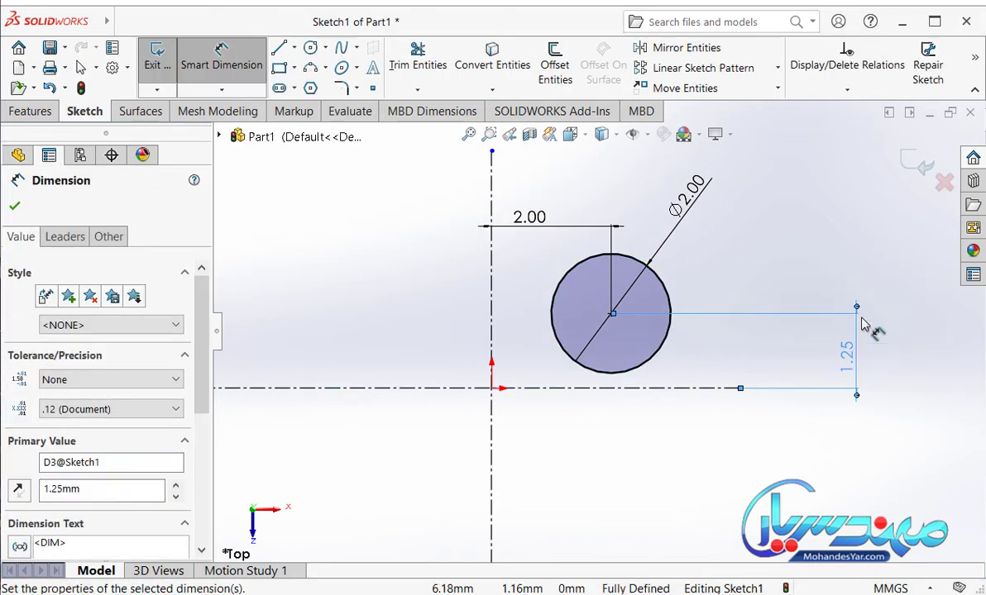
click(847, 278)
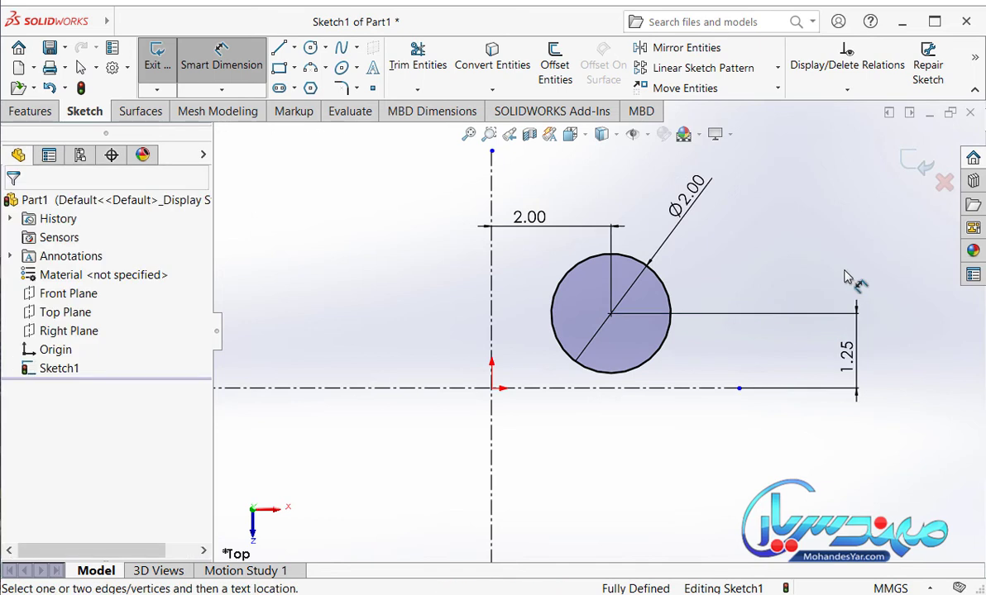
key(alt+Tab)
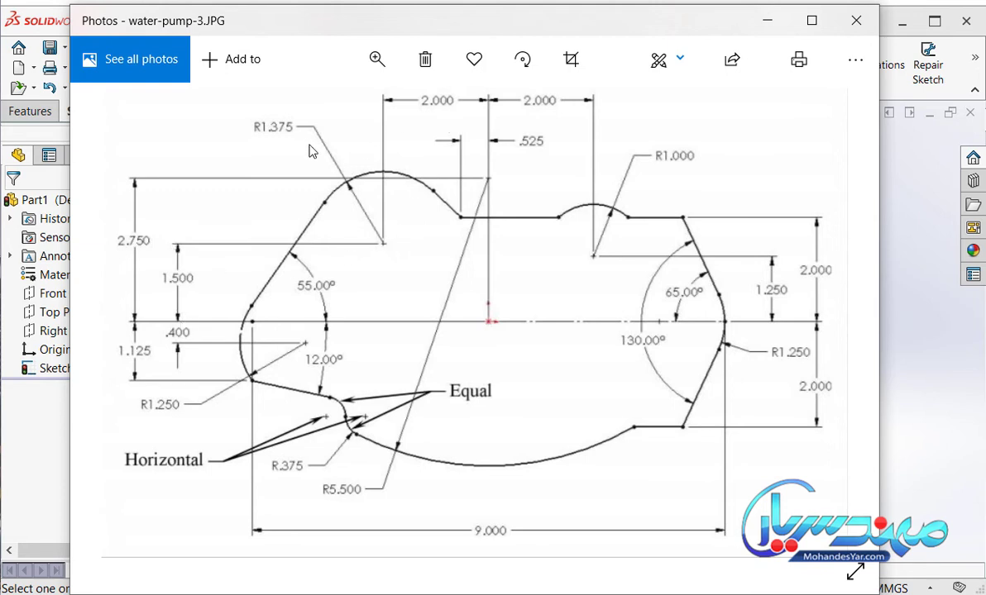
Draw a second circle left of the origin with its centre 2.00 from the vertical centerline.
click(767, 19)
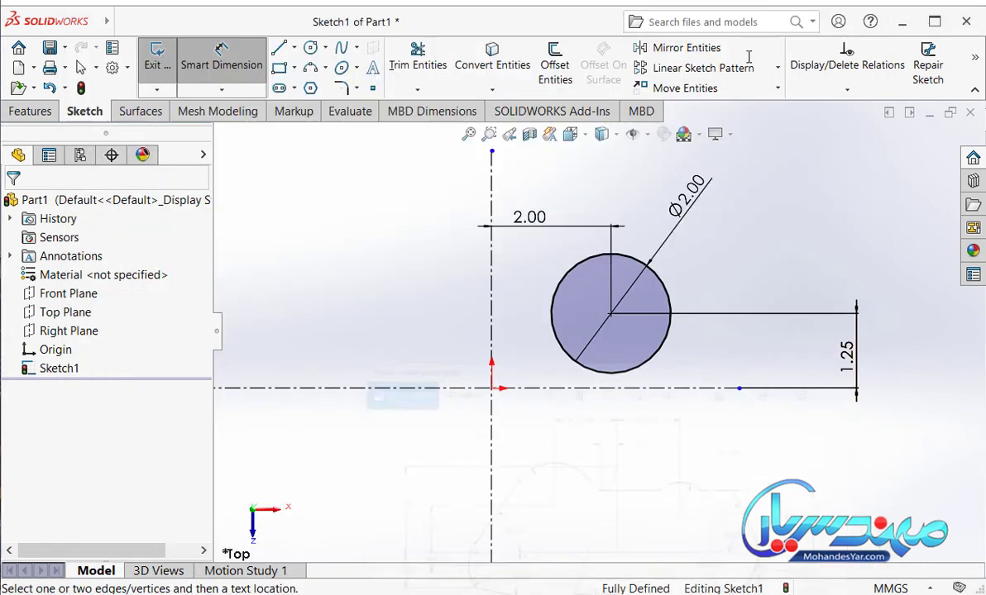
click(310, 47)
click(326, 216)
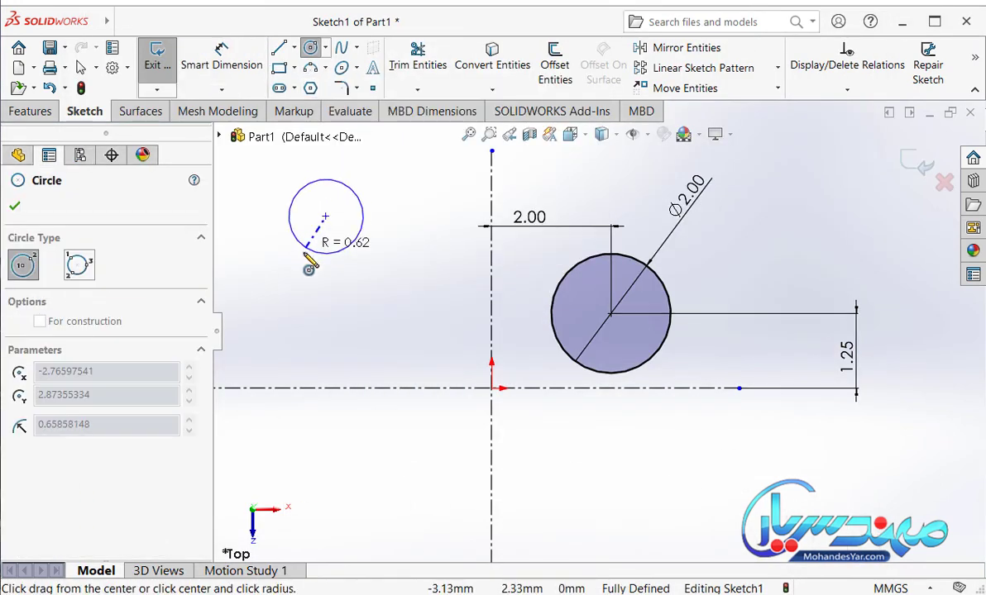
click(311, 256)
right_drag(352, 203, 300, 132)
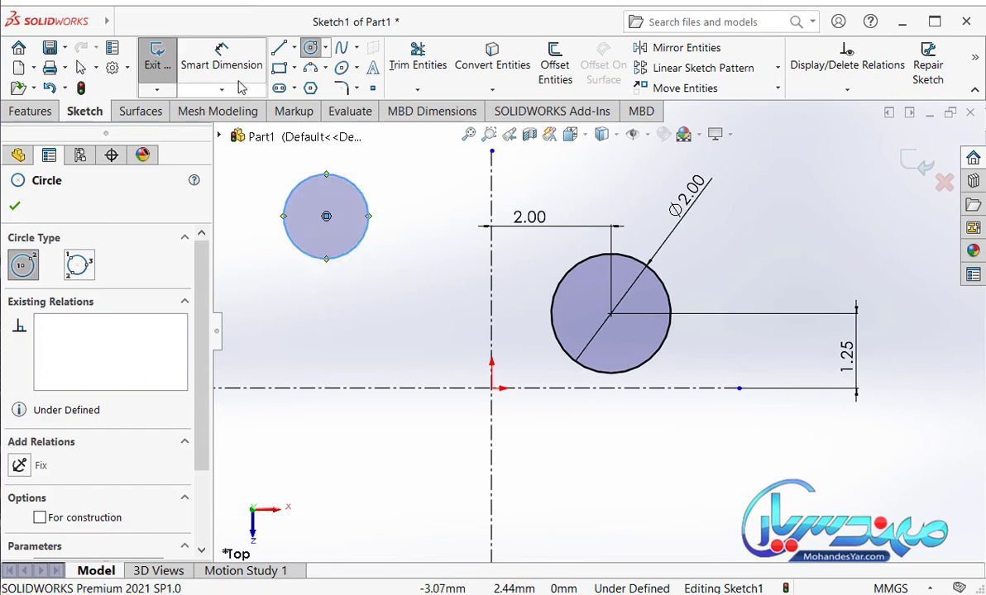
click(326, 216)
click(493, 276)
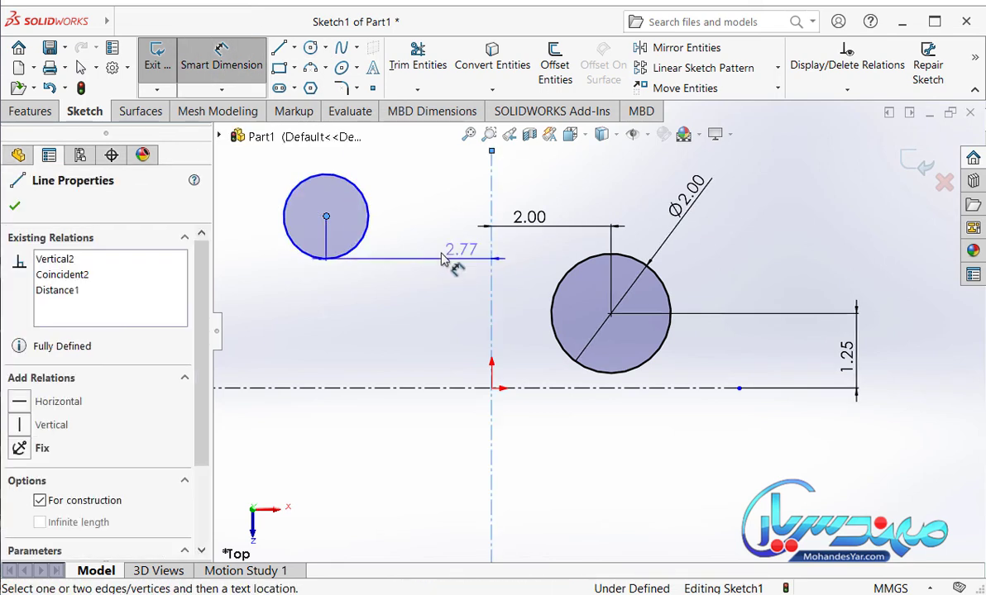
click(451, 258)
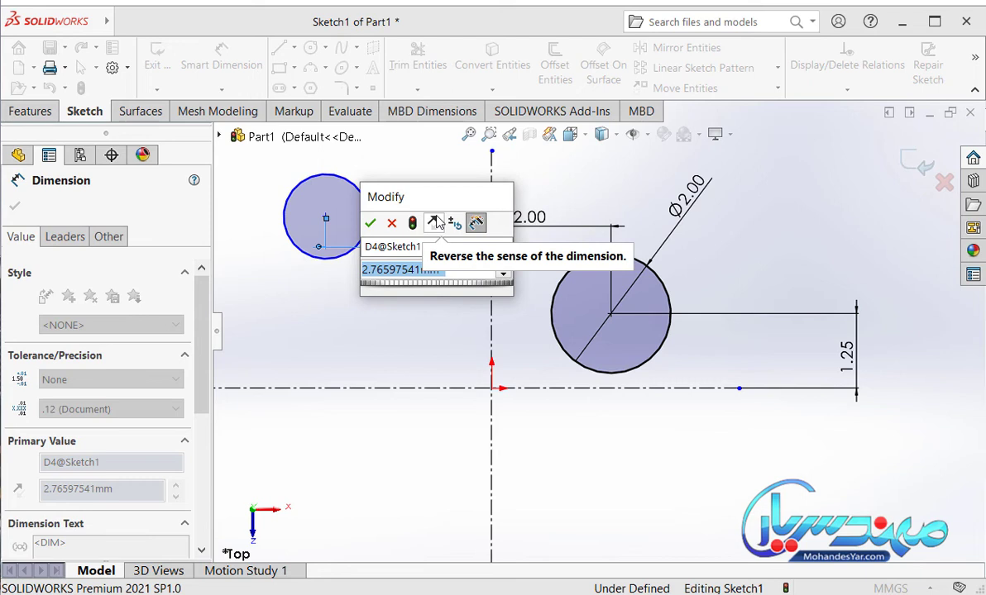
text(2)
key(Return)
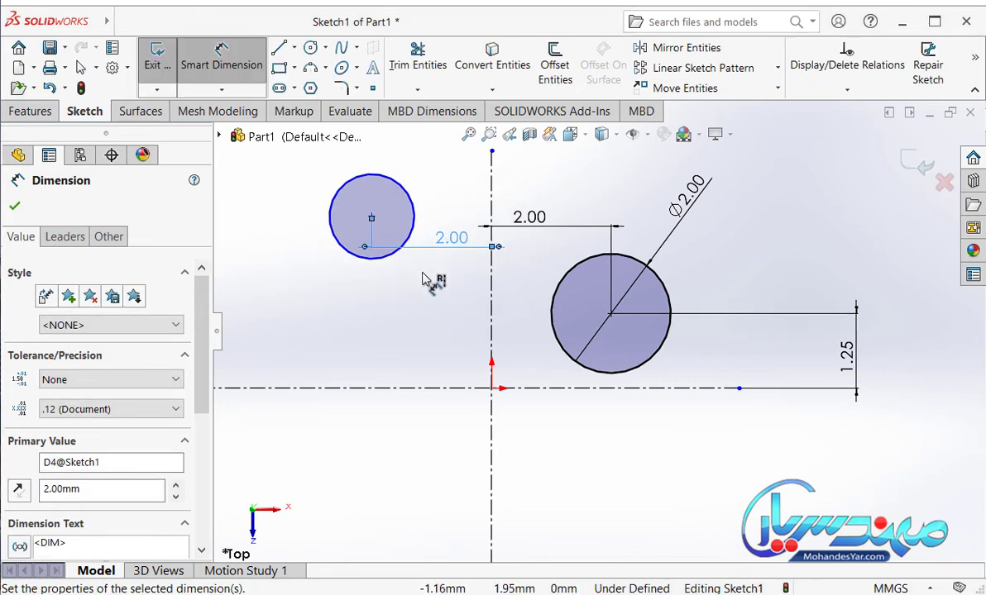
click(422, 278)
Dimension the left circle's centre 1.50 above the horizontal centerline and its diameter 1.375*2 (Ø2.75).
click(371, 216)
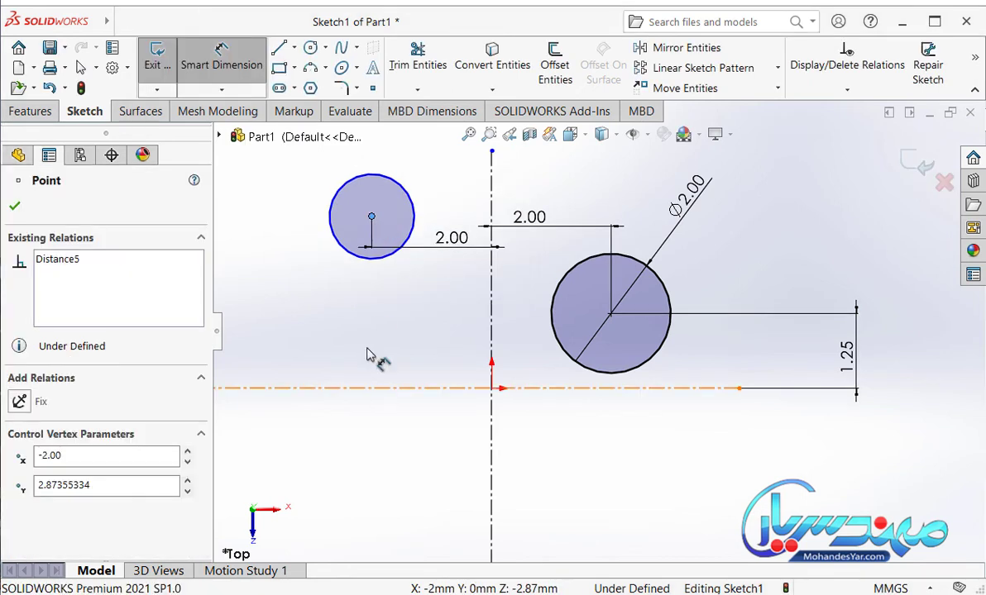
click(370, 388)
click(322, 301)
text(1)
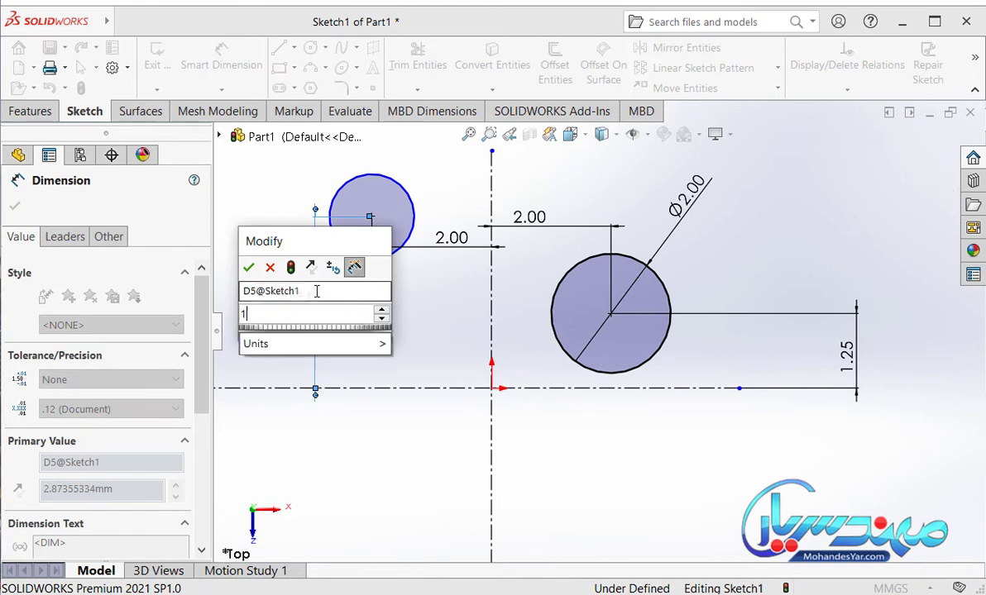
text(.5)
key(Return)
click(340, 238)
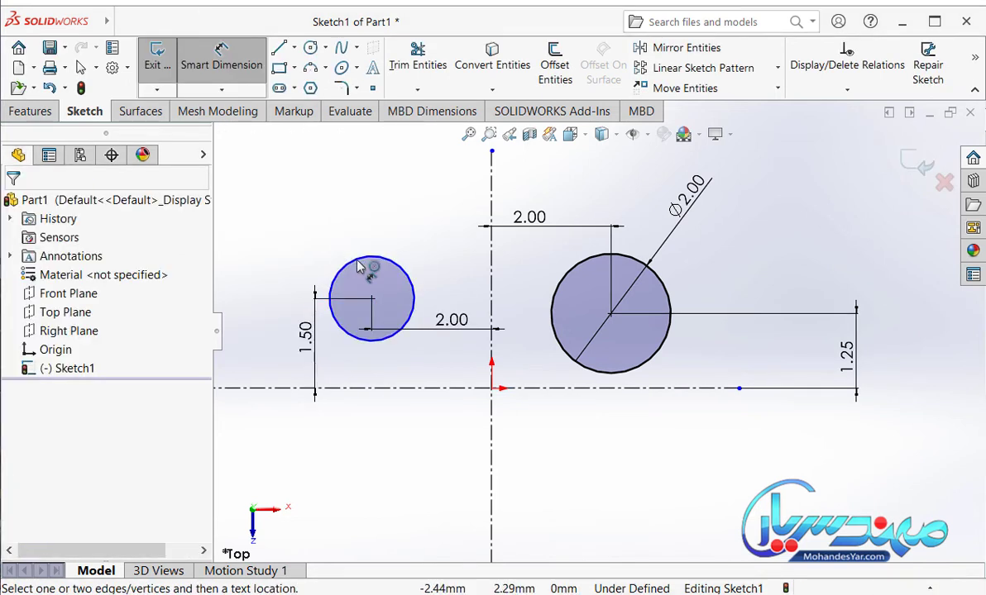
click(361, 263)
click(347, 206)
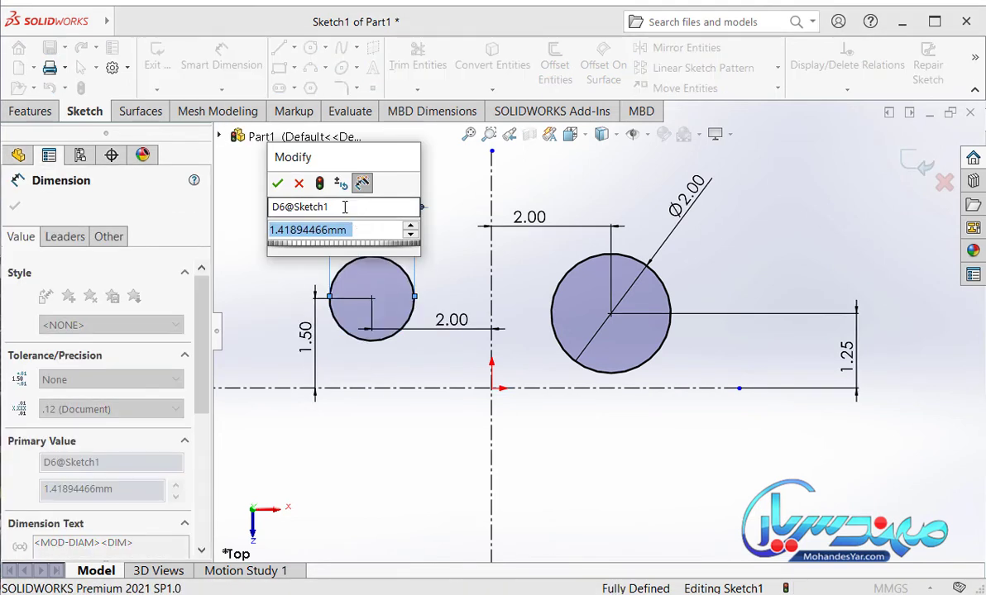
text(1.)
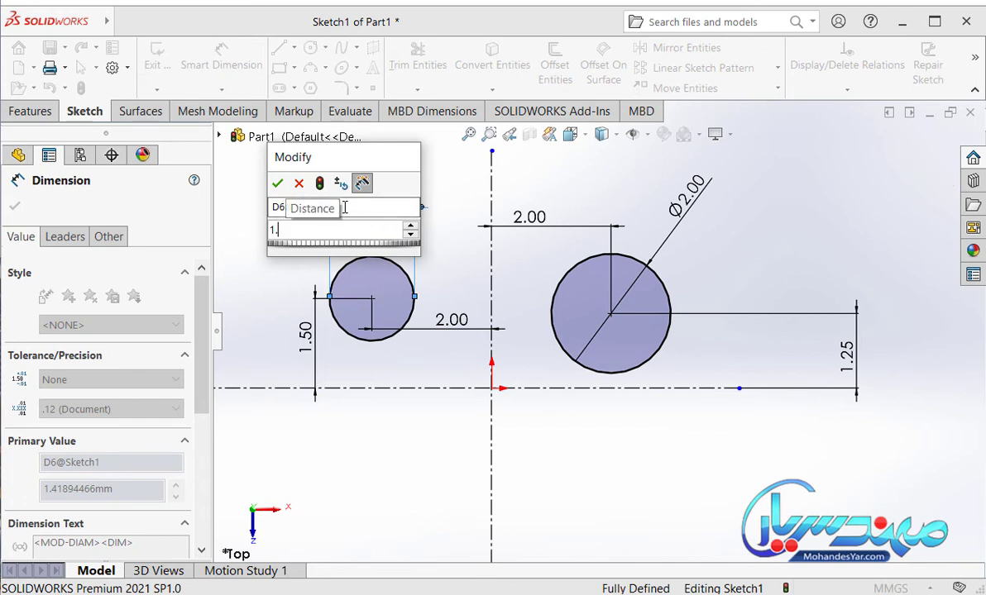
text(375)
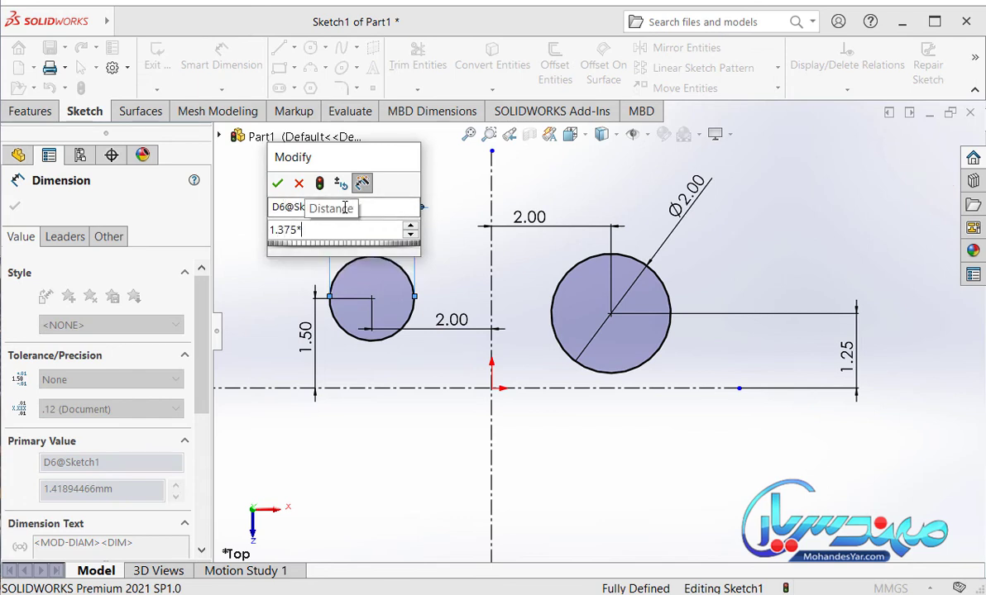
text(*2)
key(Return)
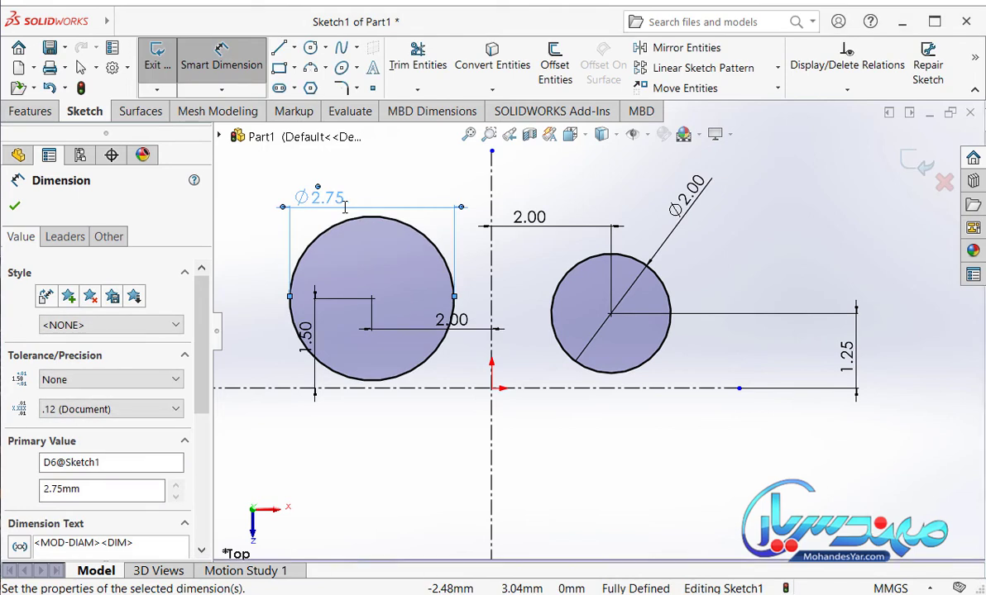
click(373, 172)
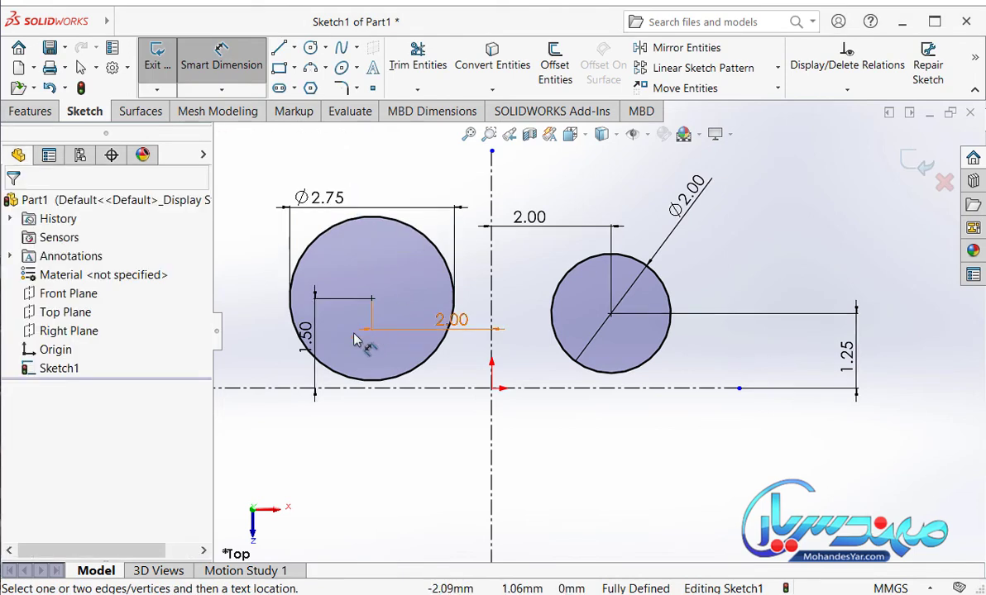
Move the 2.00 dimension below the sketch, 1.50 to the left, and Ø2.75 above the circle.
scroll(418, 330, up, 1)
scroll(343, 252, down, 2)
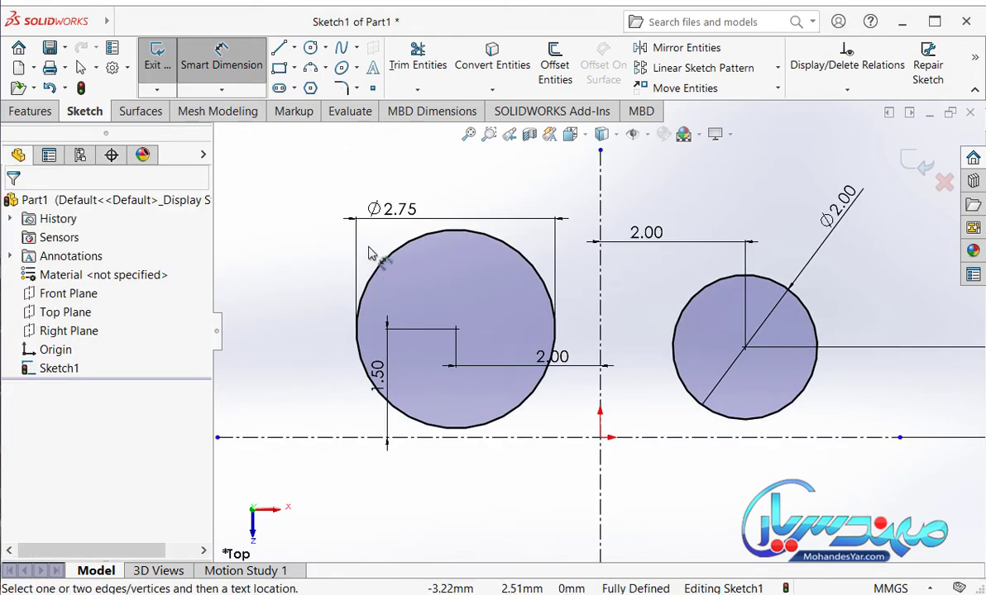
click(405, 212)
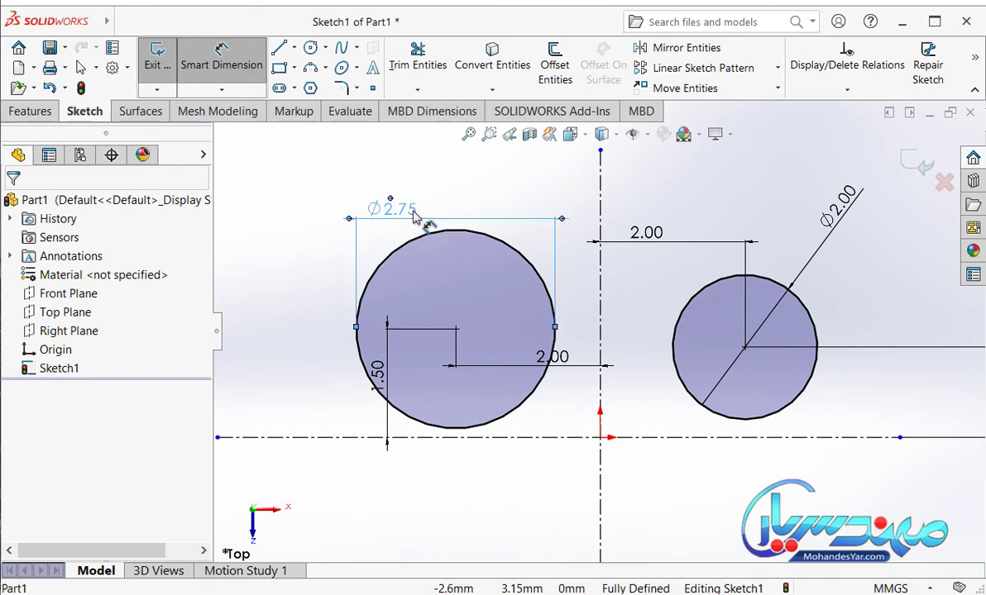
click(495, 197)
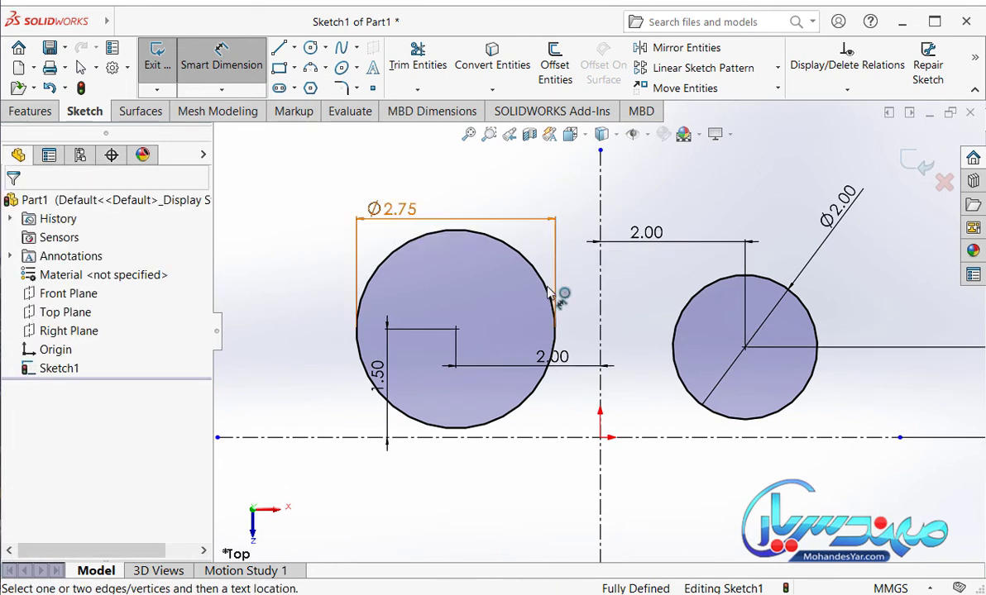
click(608, 369)
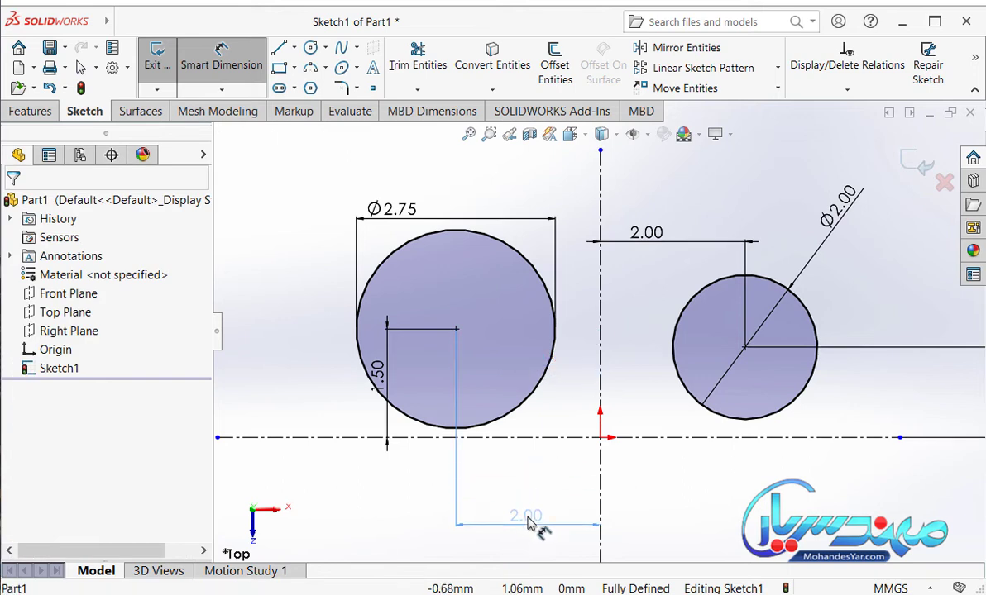
click(525, 523)
key(f)
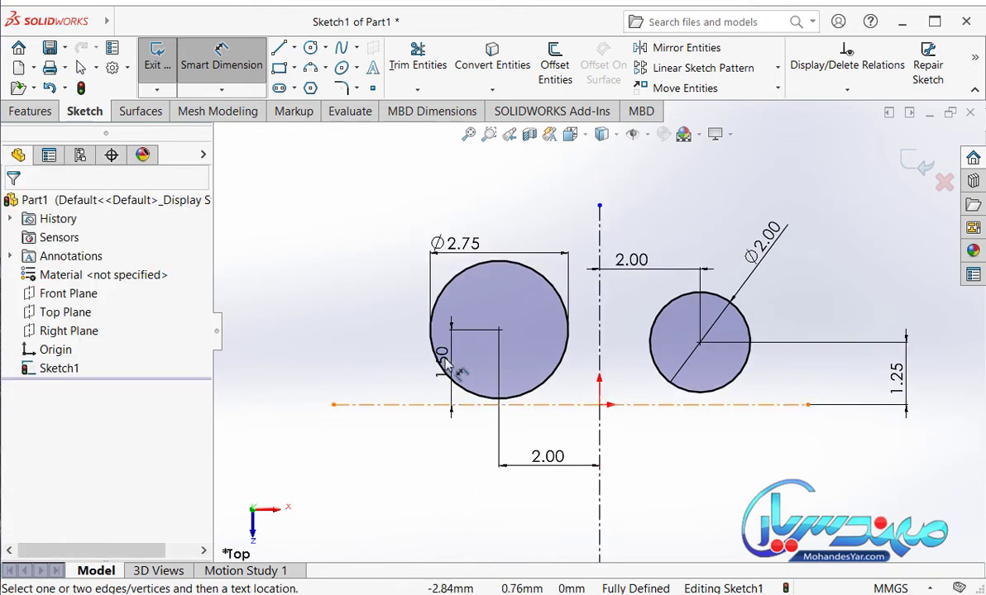
drag(440, 359, 248, 364)
click(246, 368)
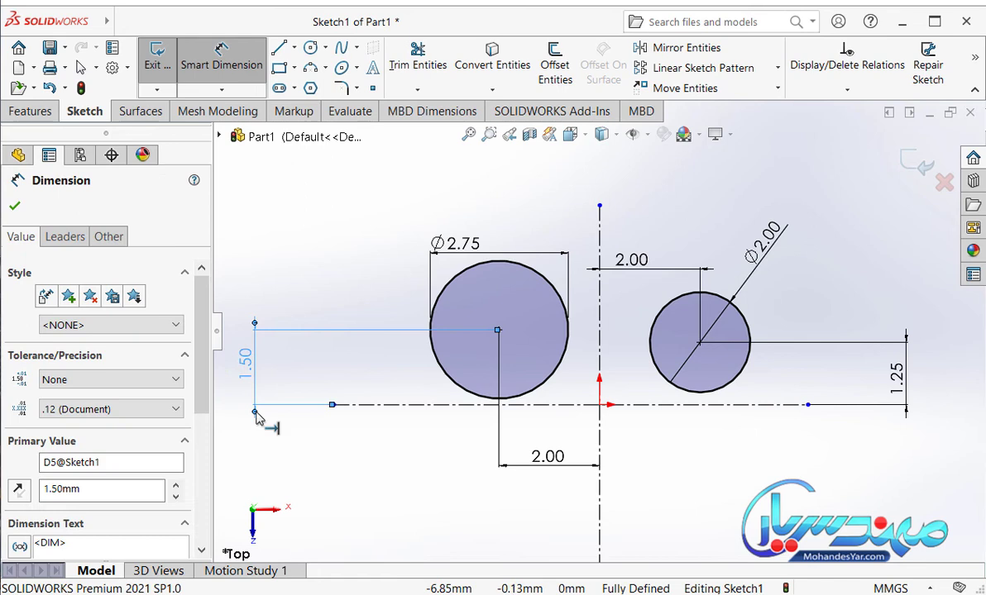
drag(493, 245, 513, 189)
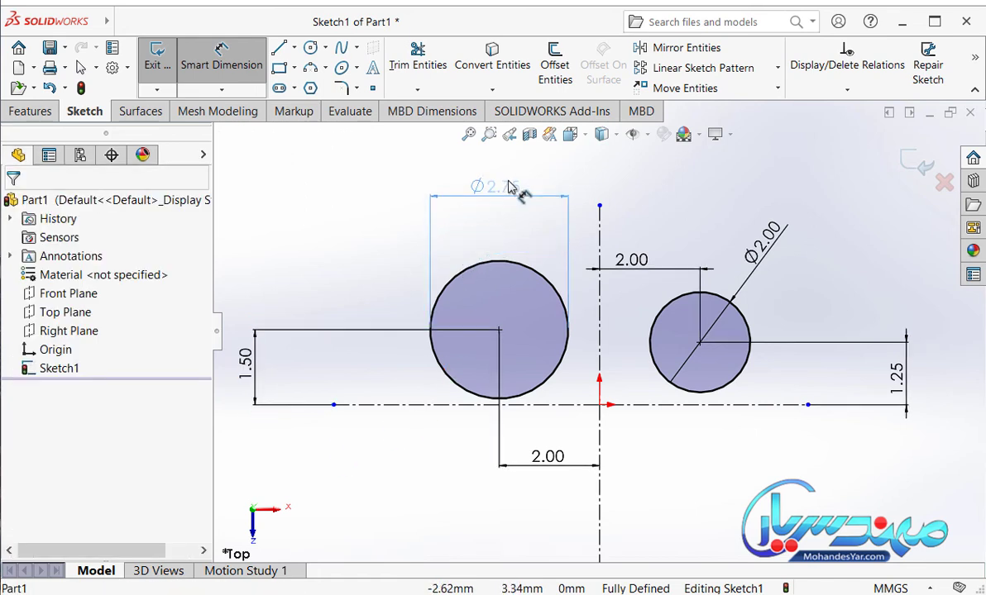
click(511, 183)
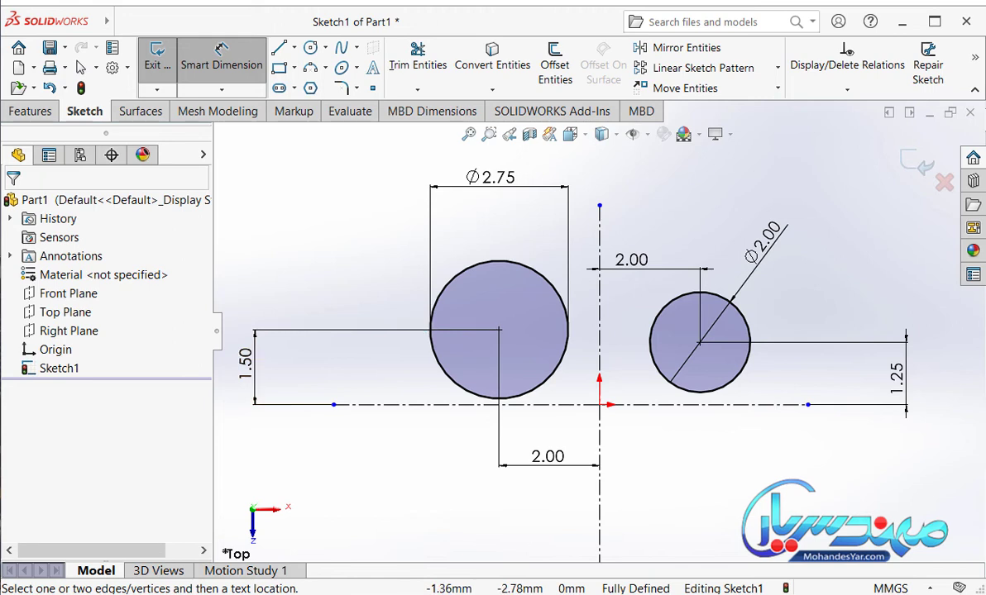
key(alt+Tab)
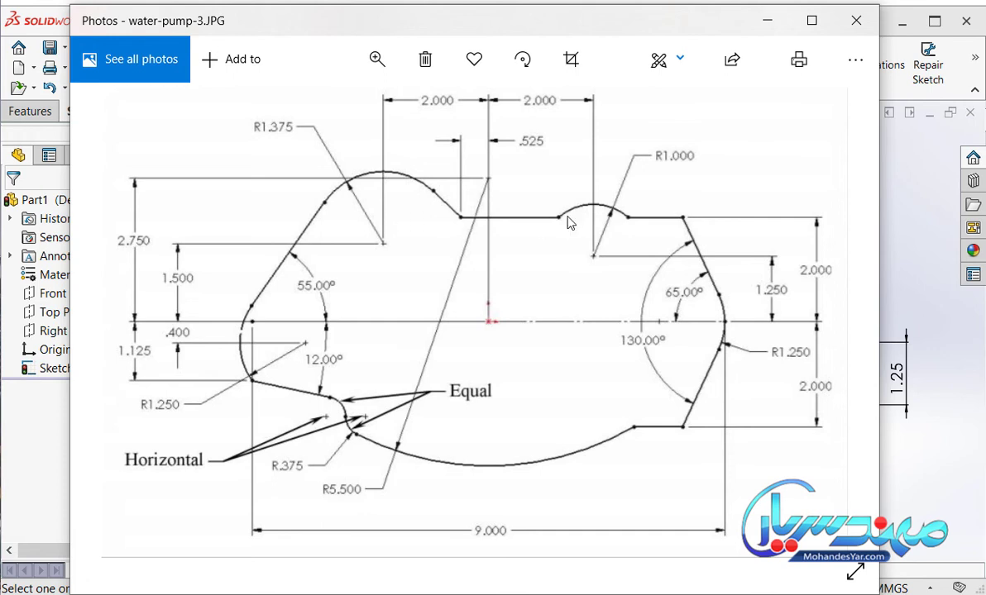
Draw a long horizontal line across the sketch above the horizontal centerline.
click(767, 20)
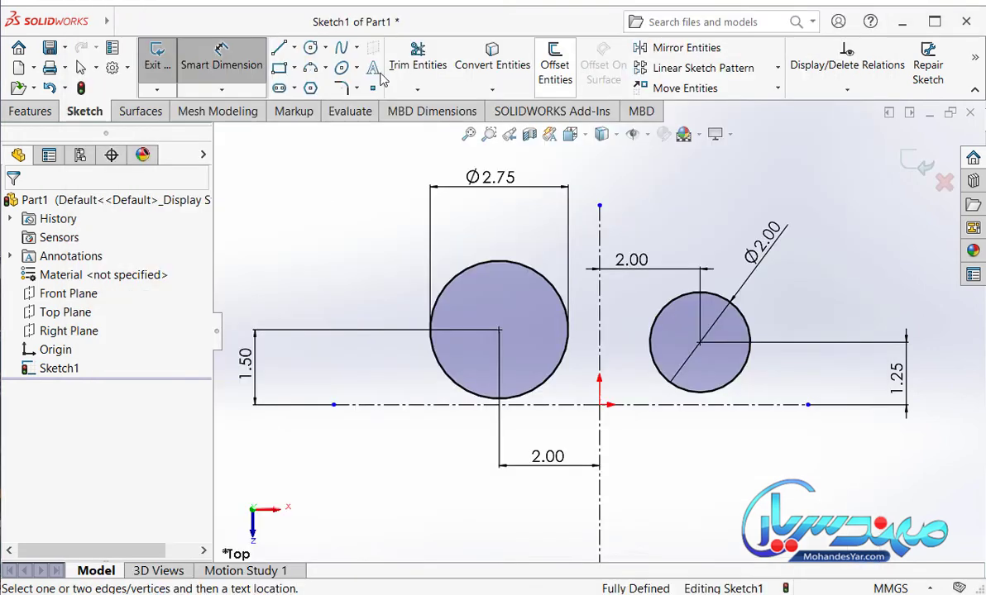
click(273, 48)
key(z)
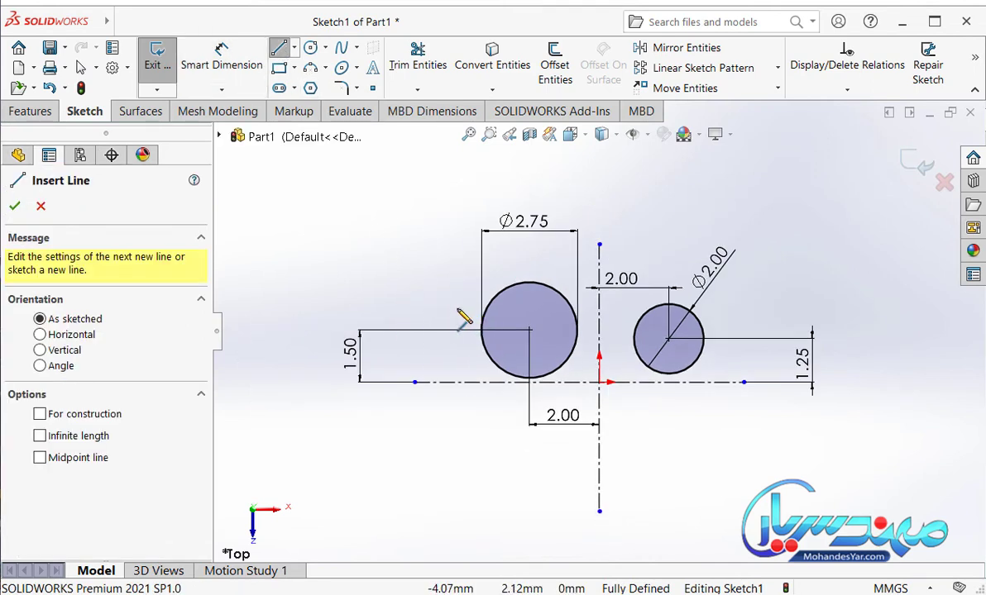
click(457, 308)
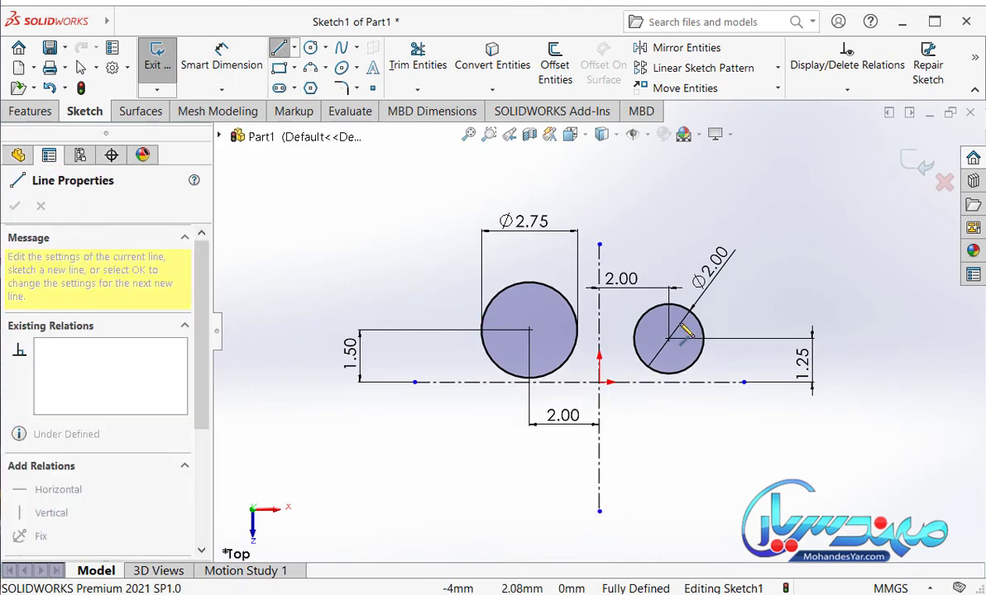
click(827, 309)
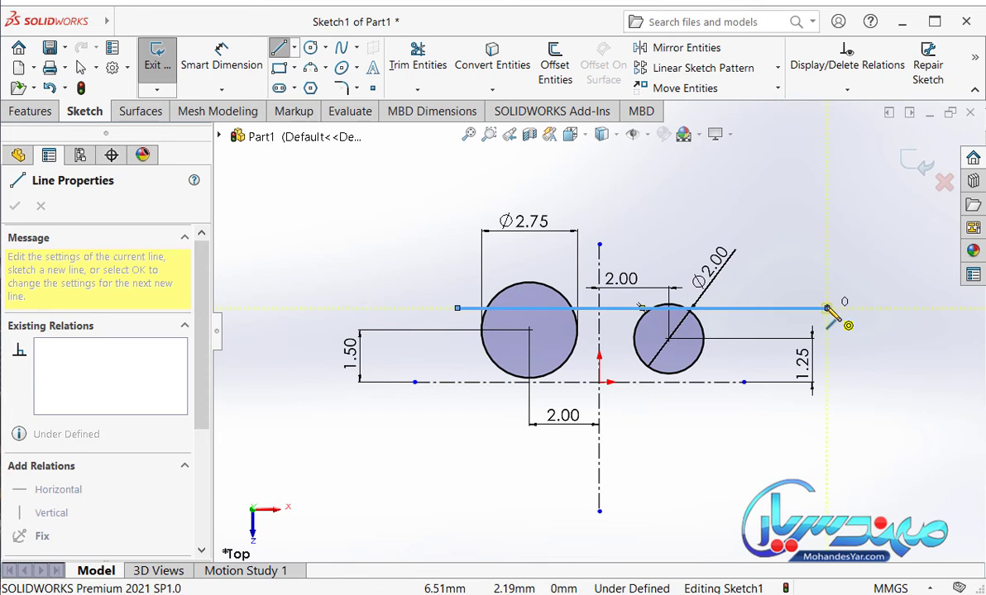
right_click(827, 309)
Dimension the line 2.00 from the centerline and drag its left end beside the larger circle.
click(220, 60)
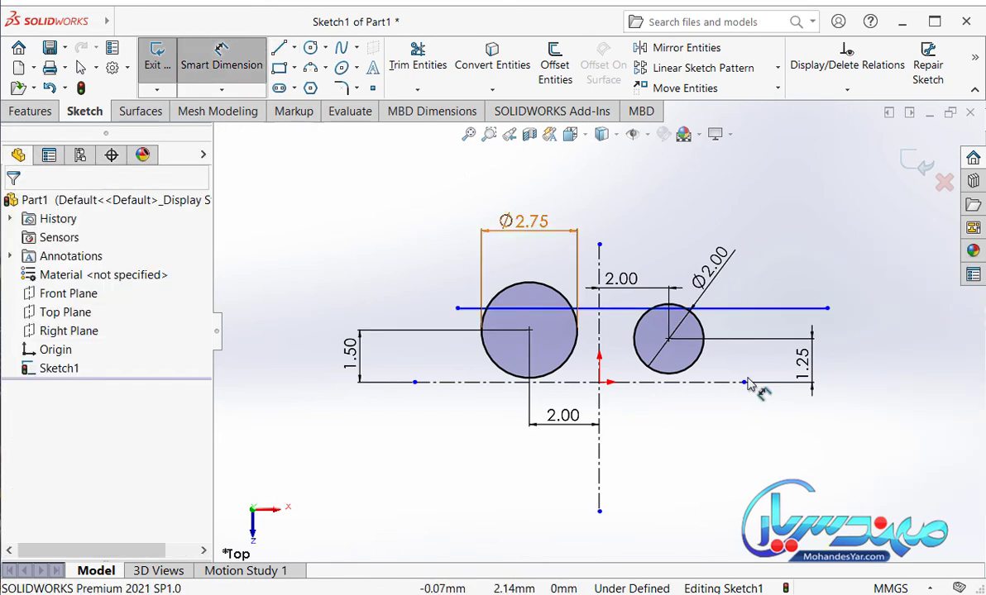
click(709, 382)
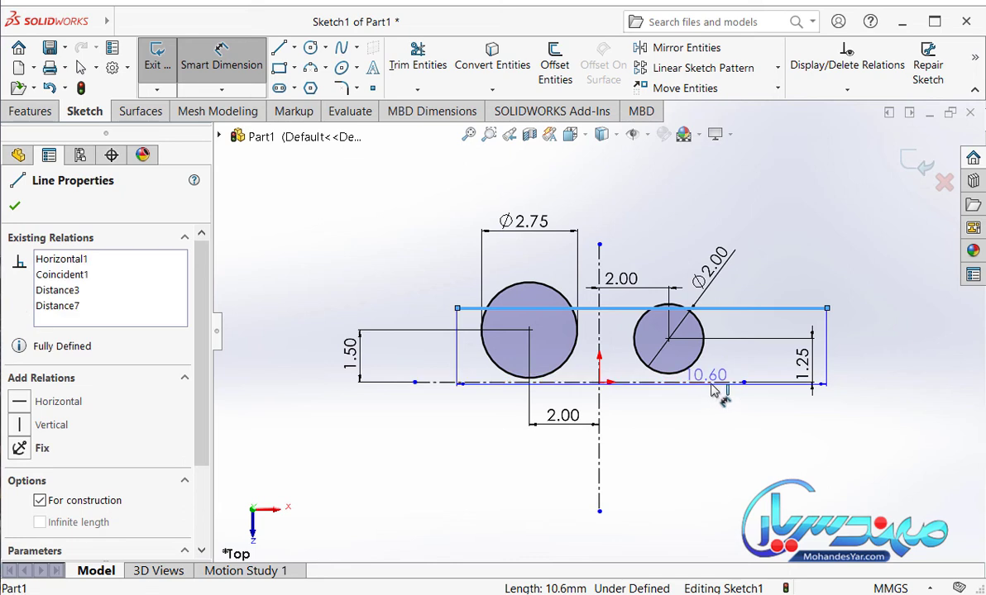
click(875, 354)
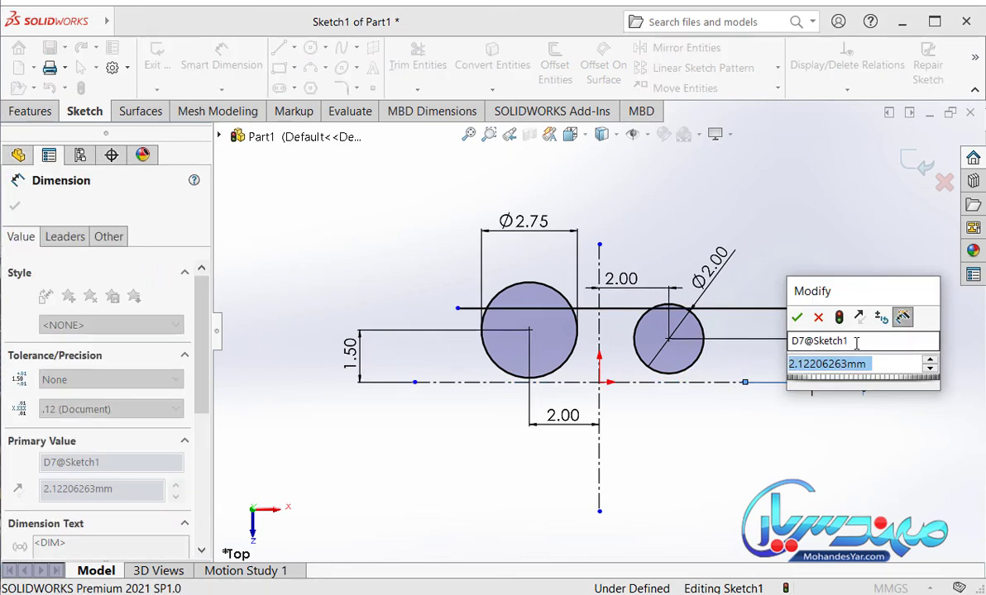
text(2)
key(Return)
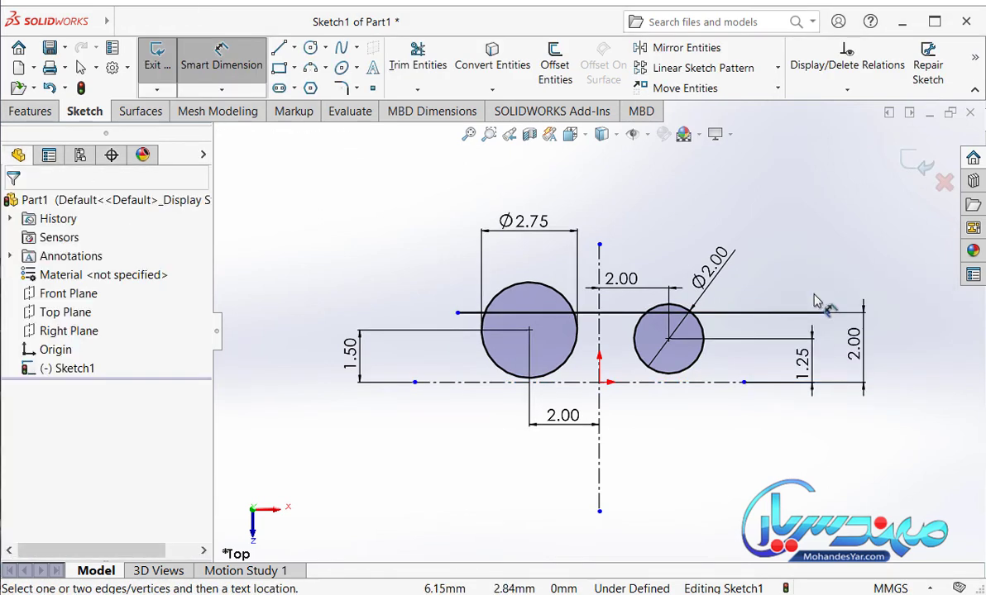
scroll(817, 302, down, 2)
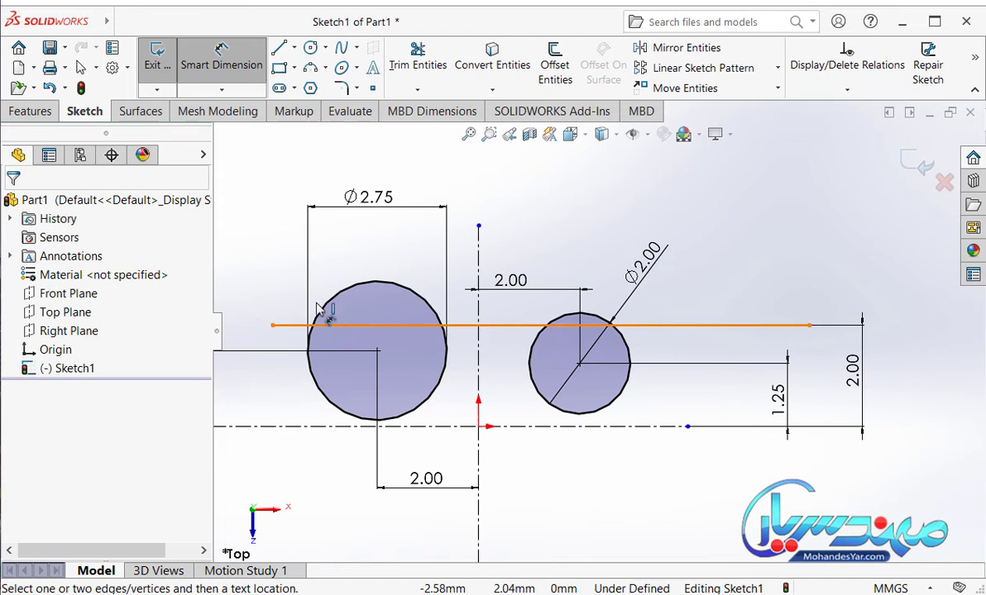
key(Escape)
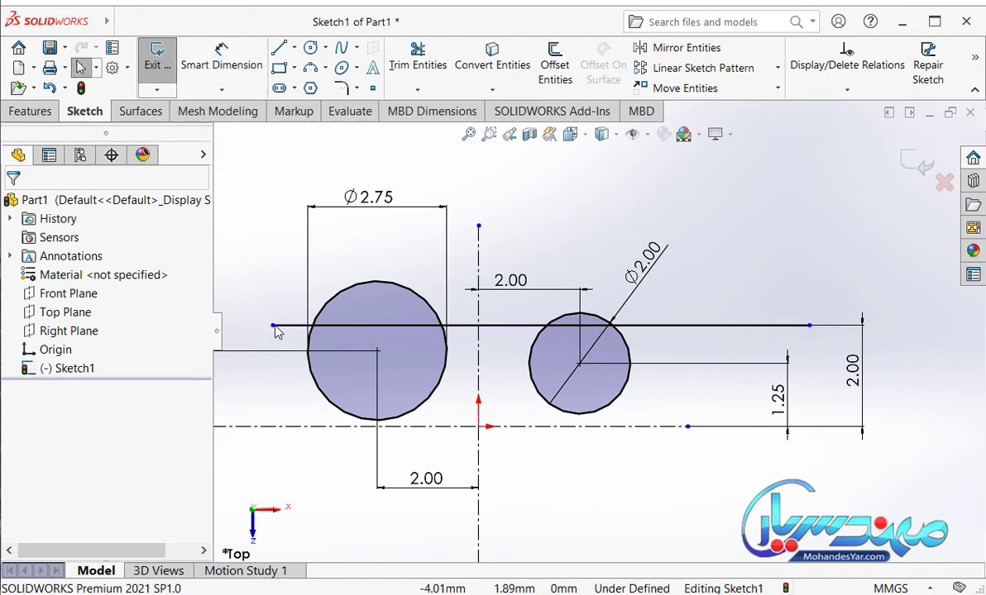
drag(273, 325, 459, 327)
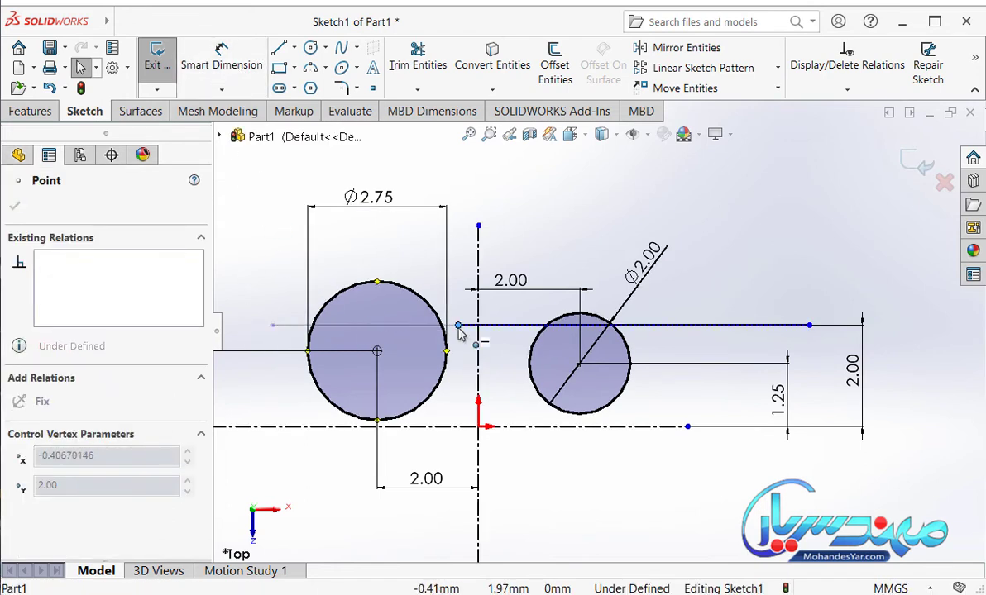
key(Escape)
scroll(464, 335, down, 2)
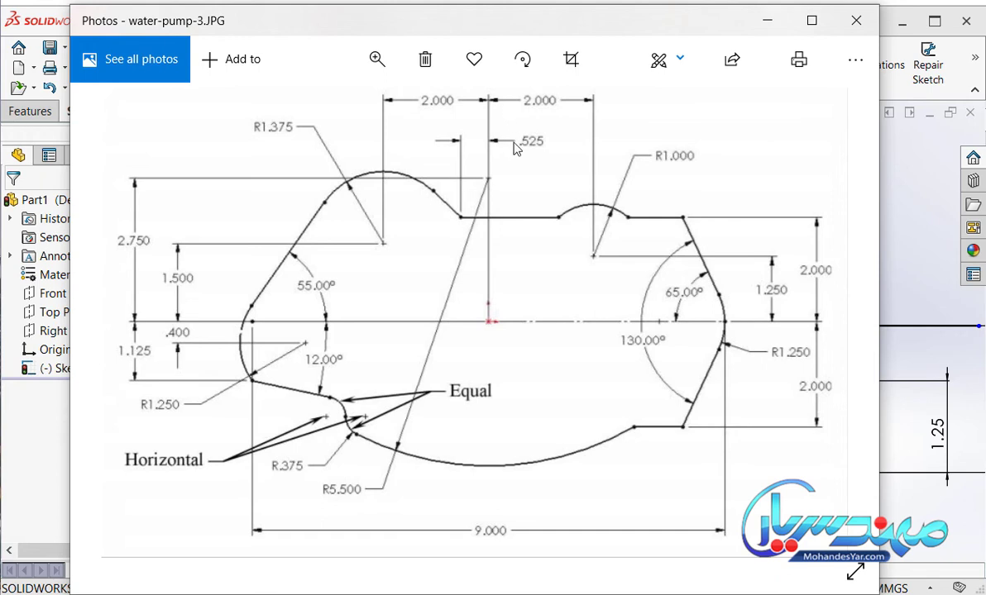
Minimize the water-pump-3.JPG reference drawing to return to the sketch.
click(767, 20)
Dimension the horizontal line's left endpoint 0.525 from the vertical centerline.
click(216, 61)
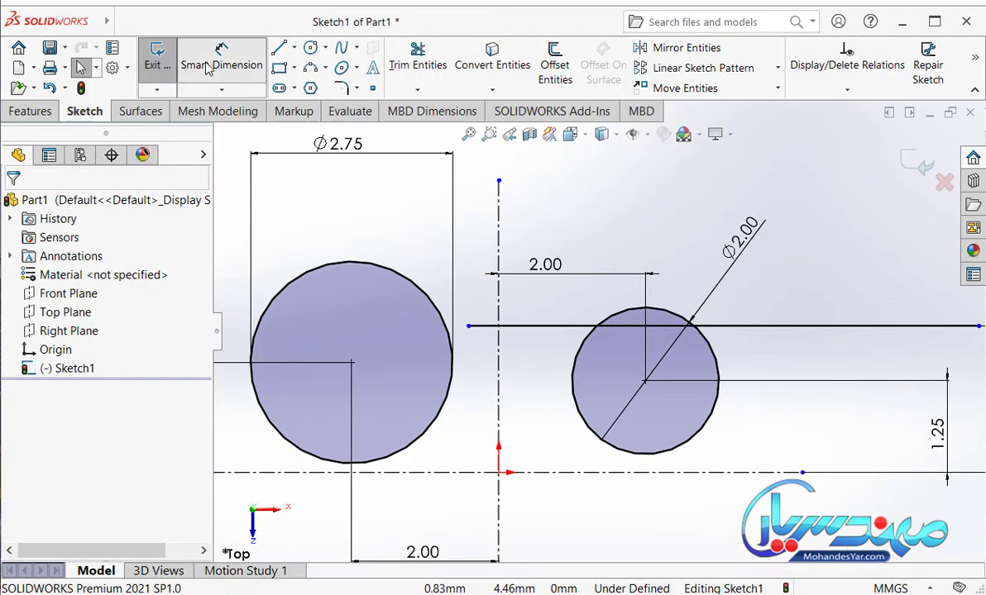
click(468, 326)
click(499, 240)
scroll(513, 306, up, 2)
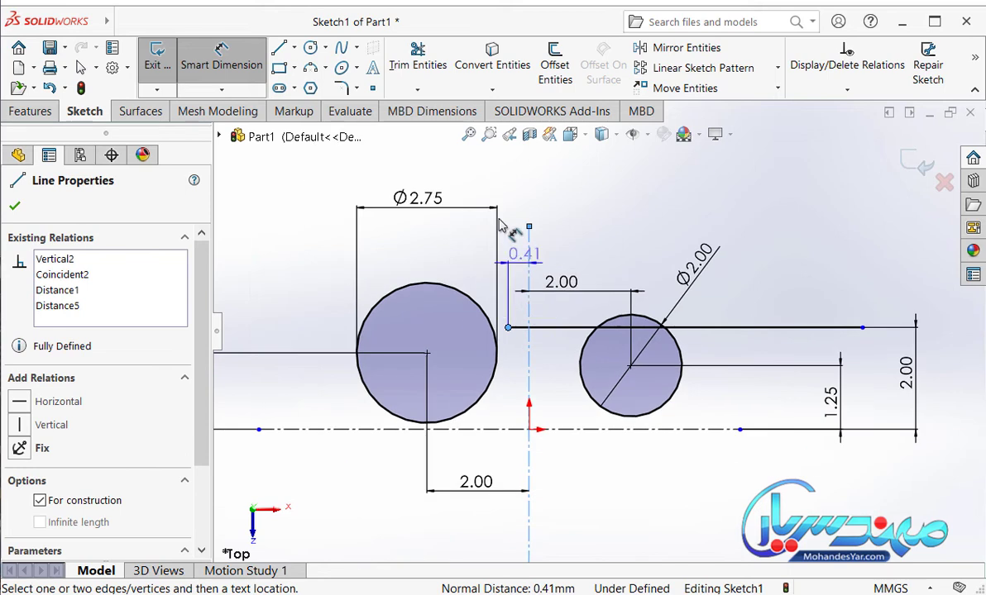
click(521, 172)
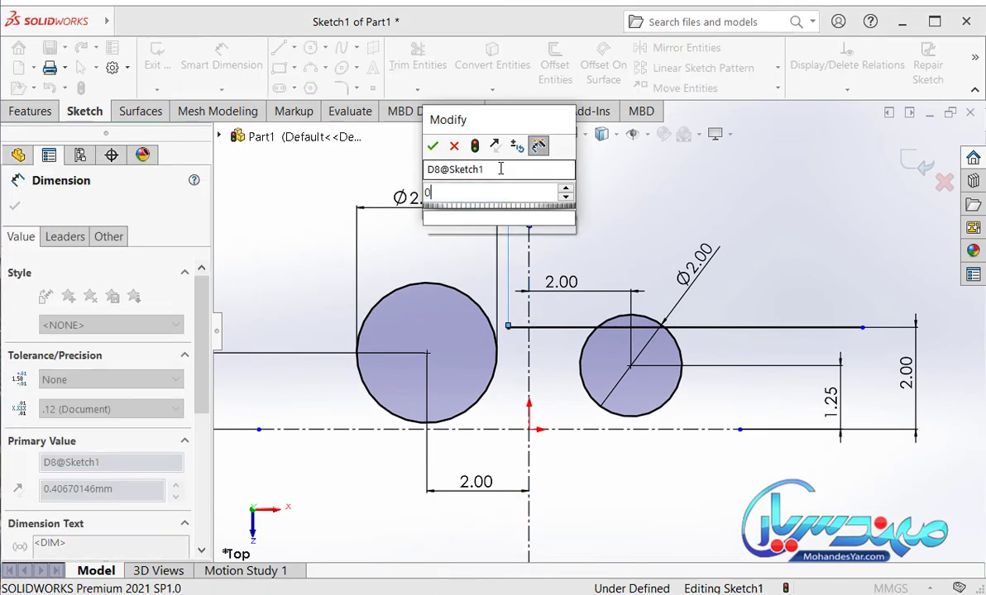
text(0.525)
key(Return)
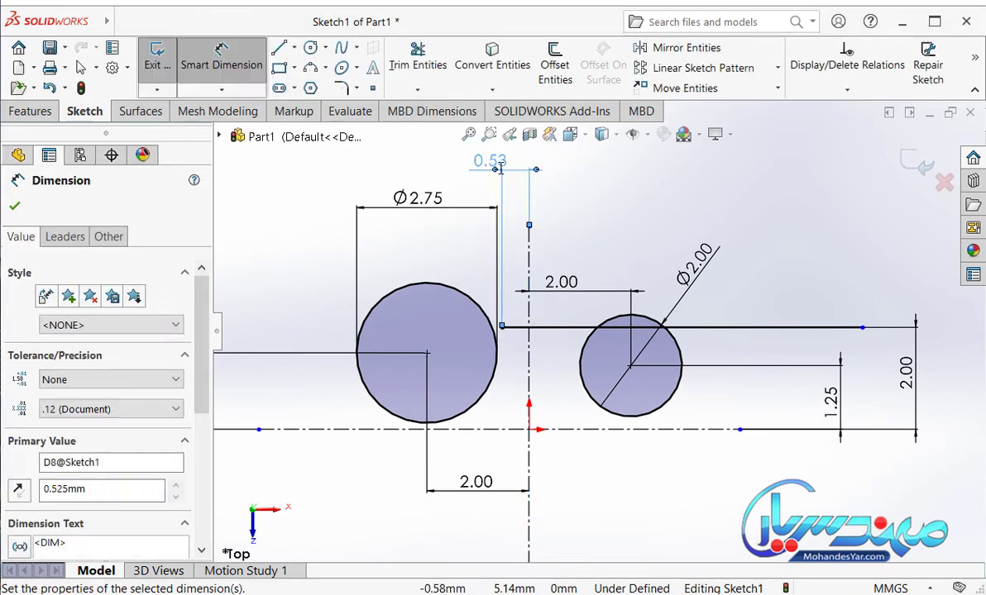
click(616, 195)
scroll(508, 334, down, 2)
scroll(509, 339, down, 3)
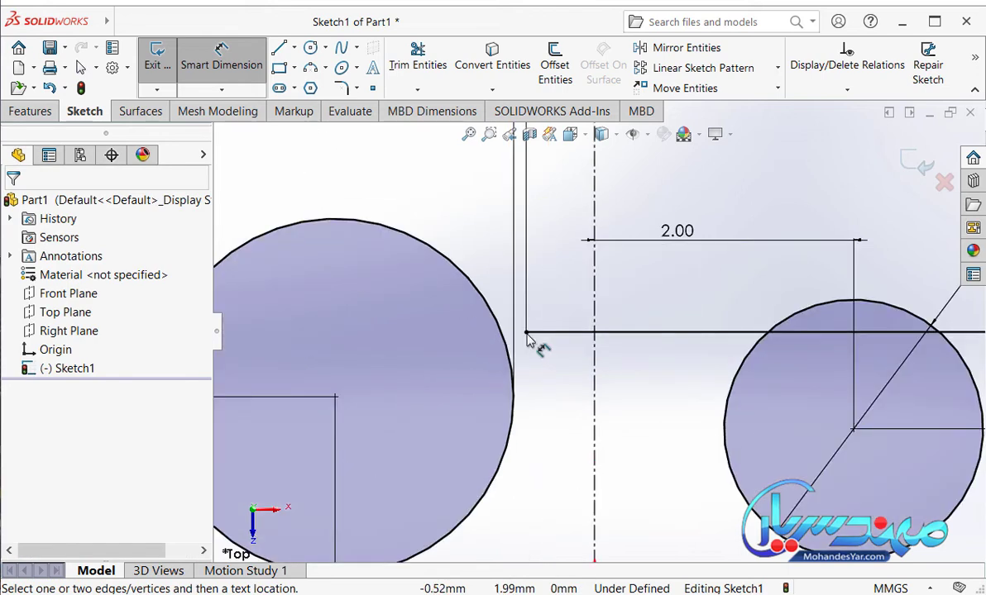
click(278, 47)
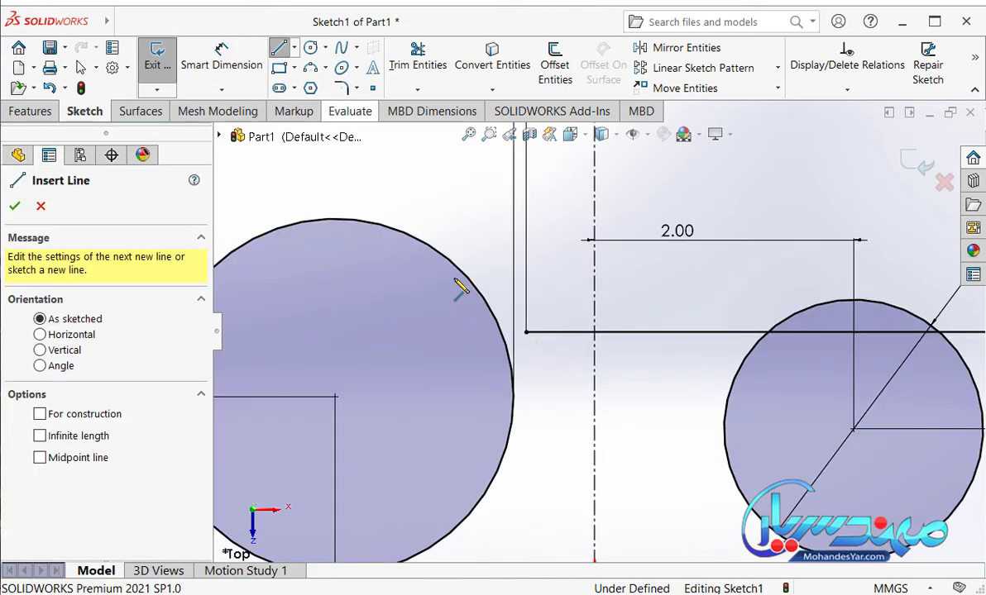
Draw a 45° line rising up-left from the horizontal line's left end past the larger circle.
click(526, 332)
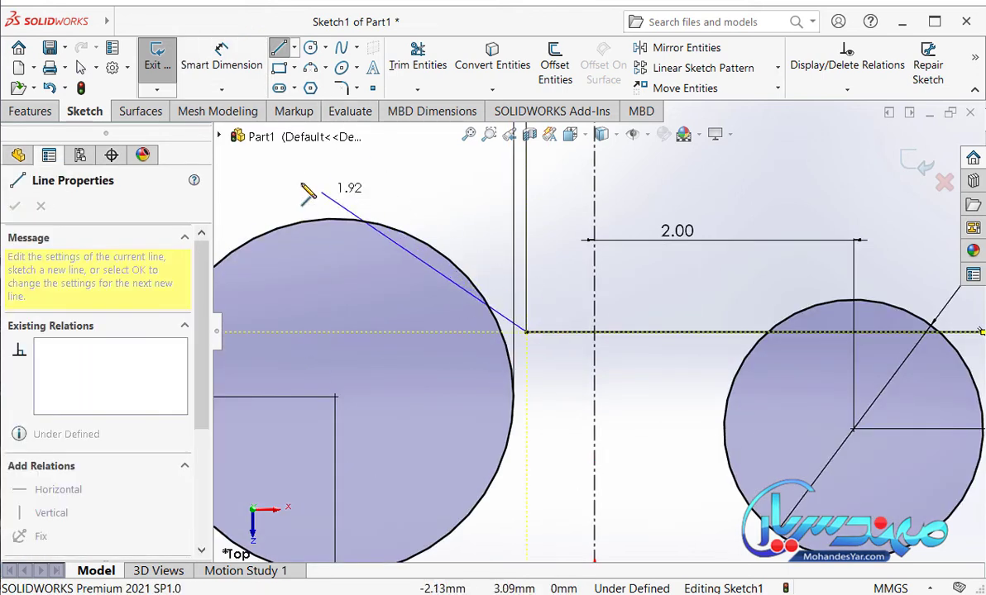
key(f)
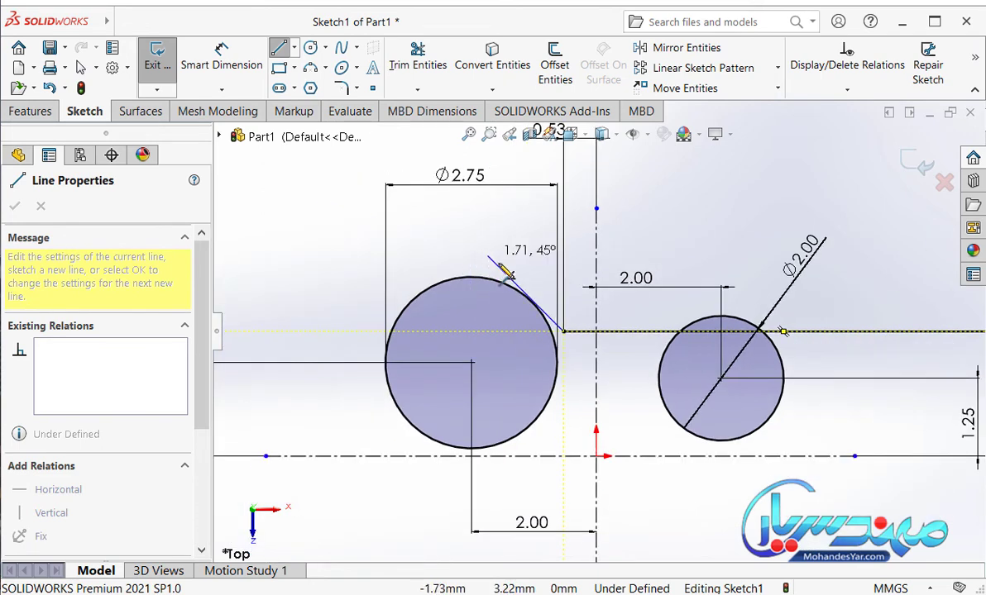
click(448, 217)
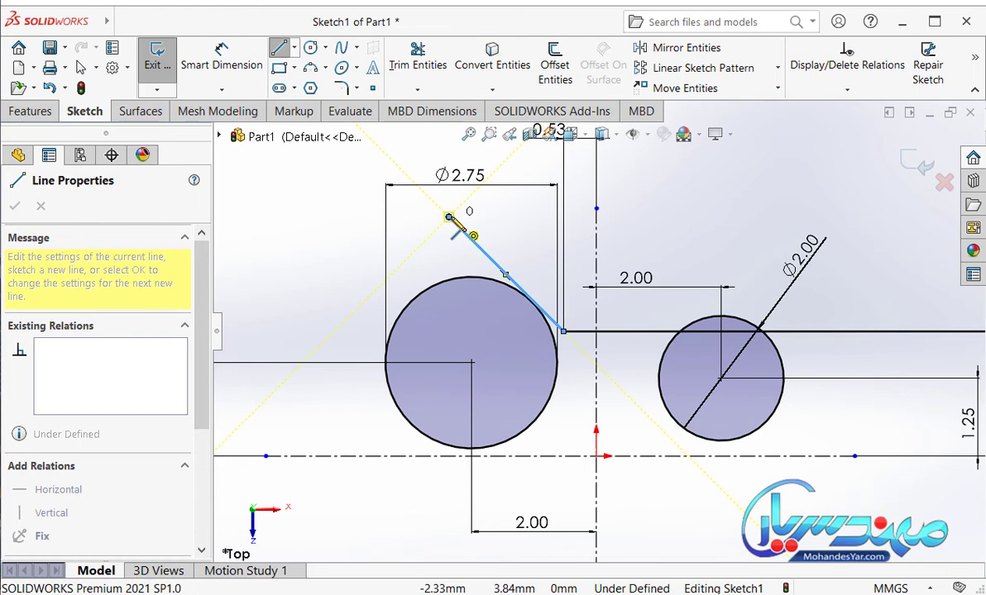
key(Escape)
Make the angled line tangent to the larger Ø2.75 circle.
scroll(462, 220, down, 3)
click(546, 314)
ctrl+click(522, 280)
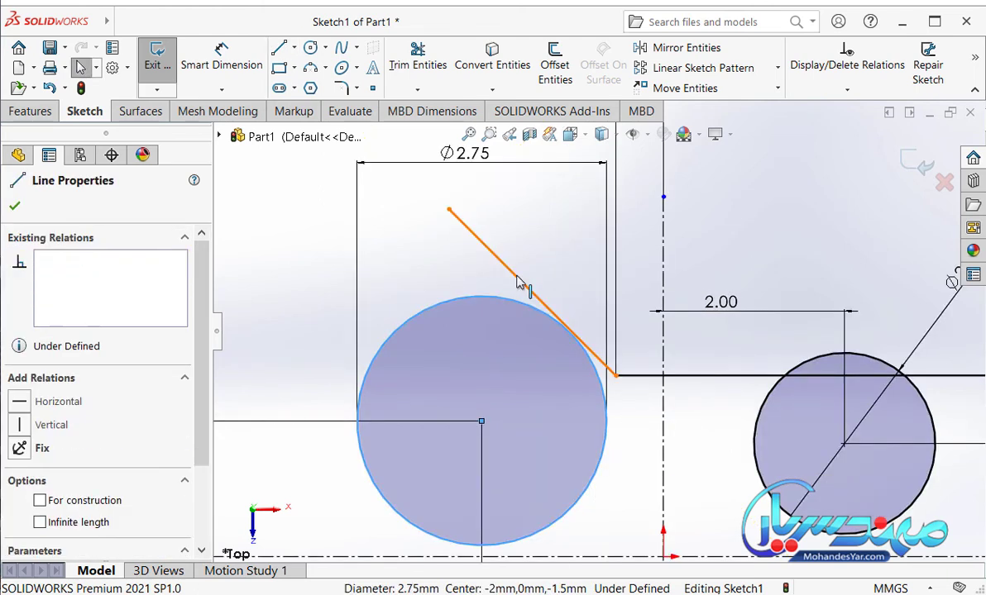
click(561, 206)
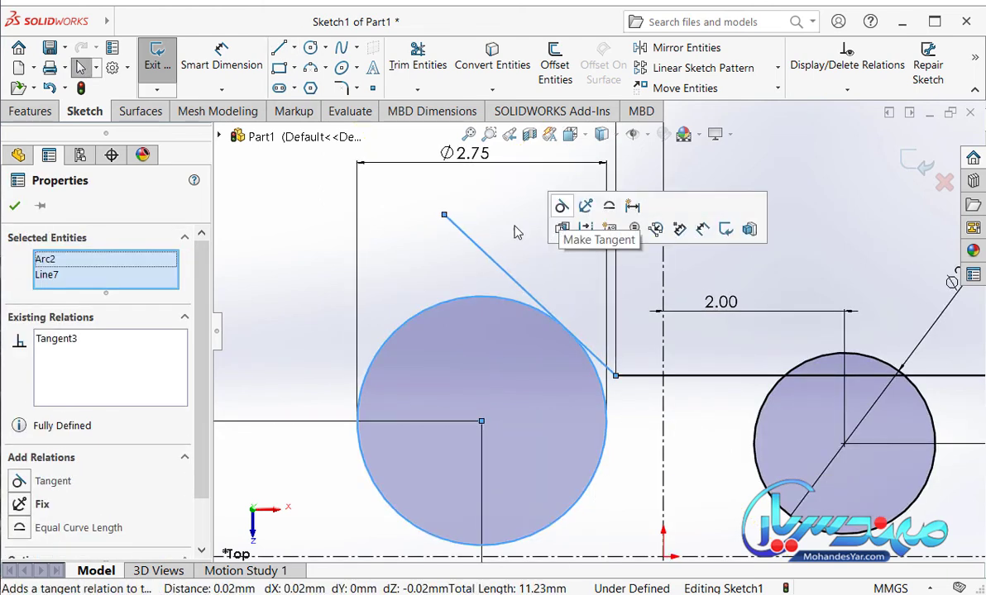
click(511, 231)
scroll(517, 308, up, 1)
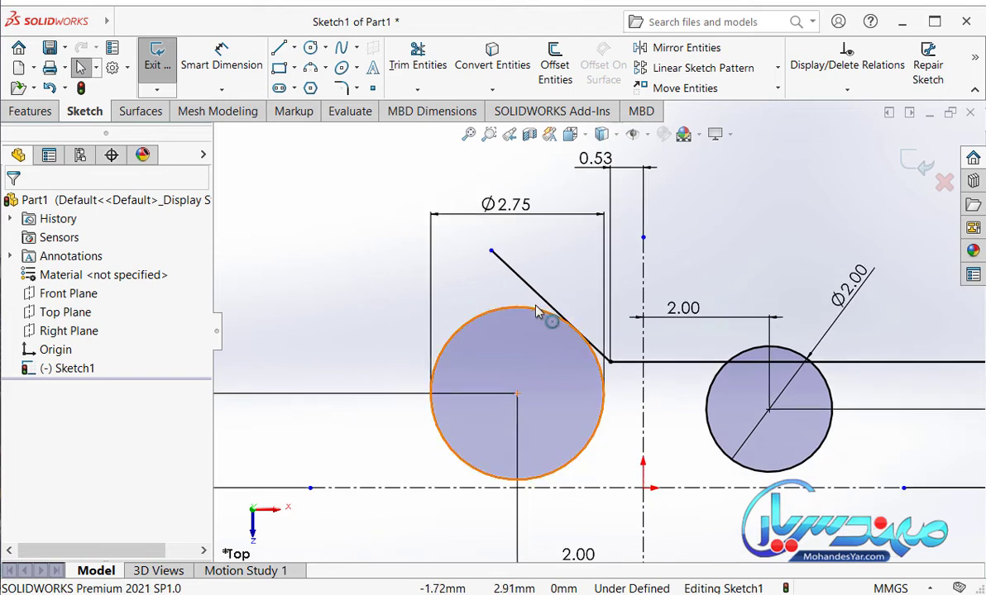
scroll(596, 328, up, 2)
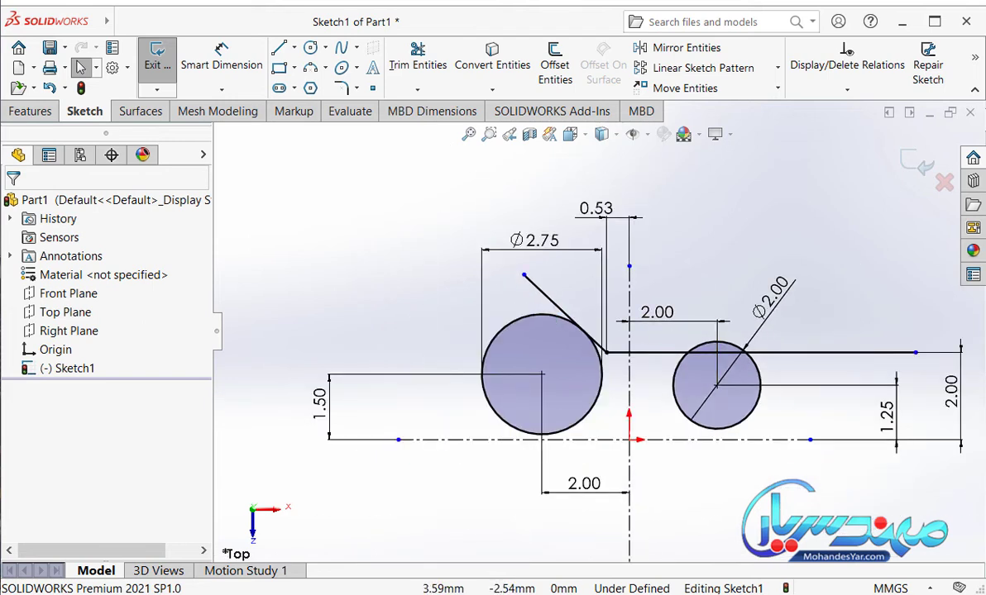
key(alt+Tab)
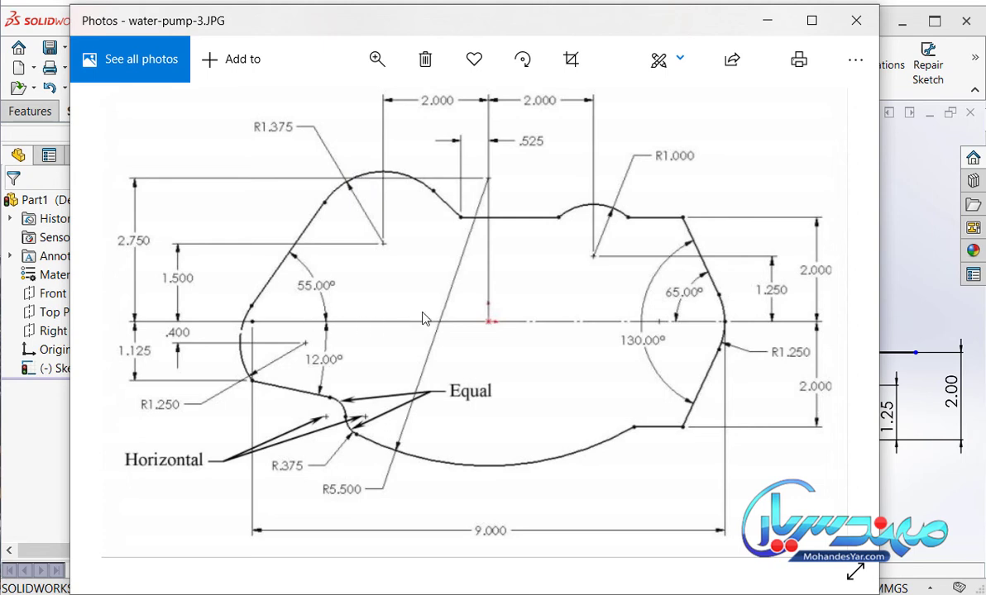
Minimize the Photos water-pump reference drawing to show the SOLIDWORKS sketch.
click(770, 23)
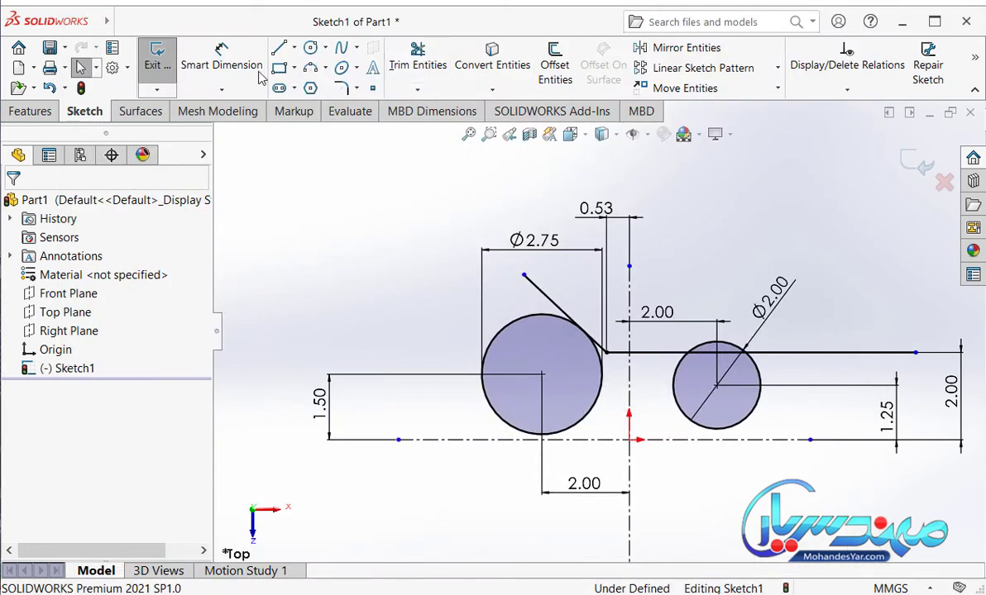
Draw a second line from lower left ending tangent to the Ø2.75 circle's upper-left side.
click(280, 48)
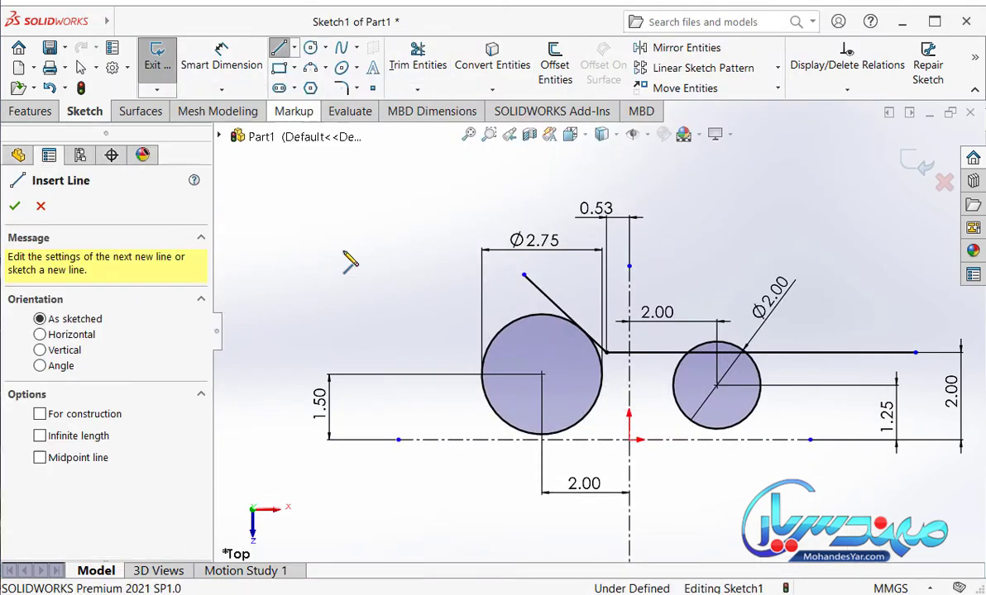
click(424, 420)
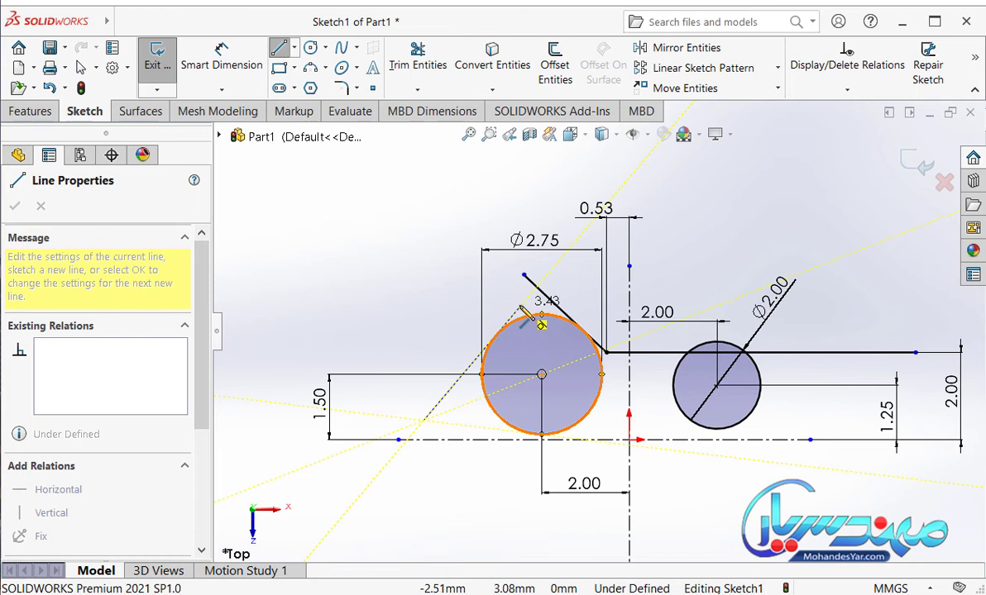
click(521, 310)
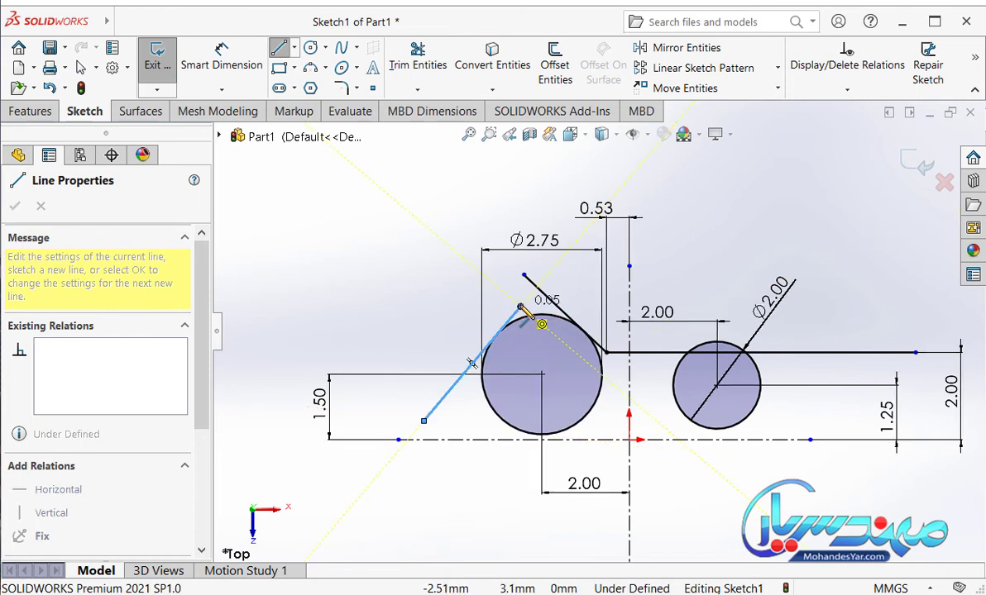
key(Escape)
scroll(513, 311, down, 2)
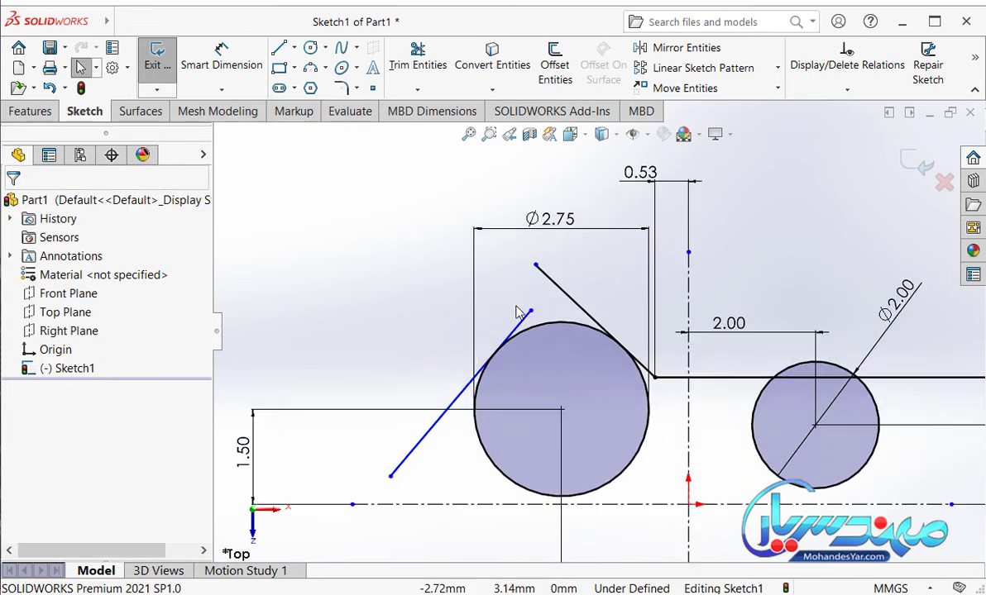
scroll(506, 312, down, 1)
click(235, 66)
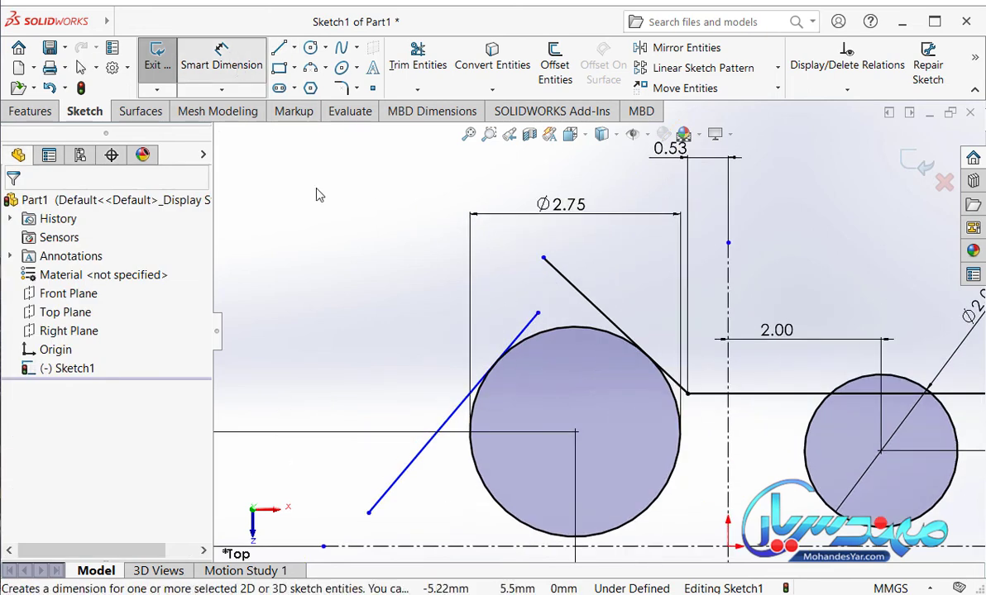
Dimension the second tangent line at 55° from the horizontal centerline.
click(427, 457)
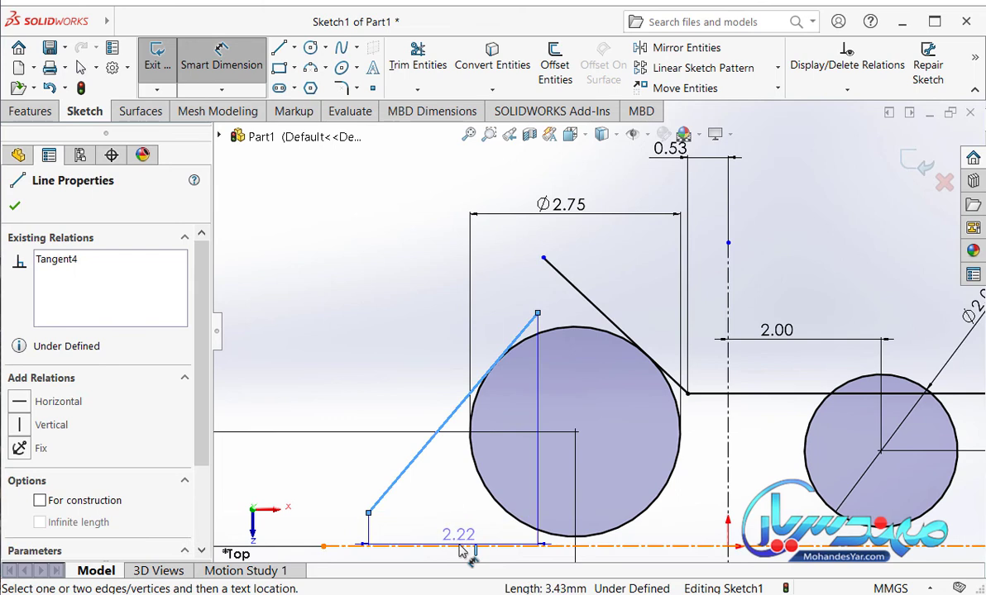
click(463, 547)
click(454, 506)
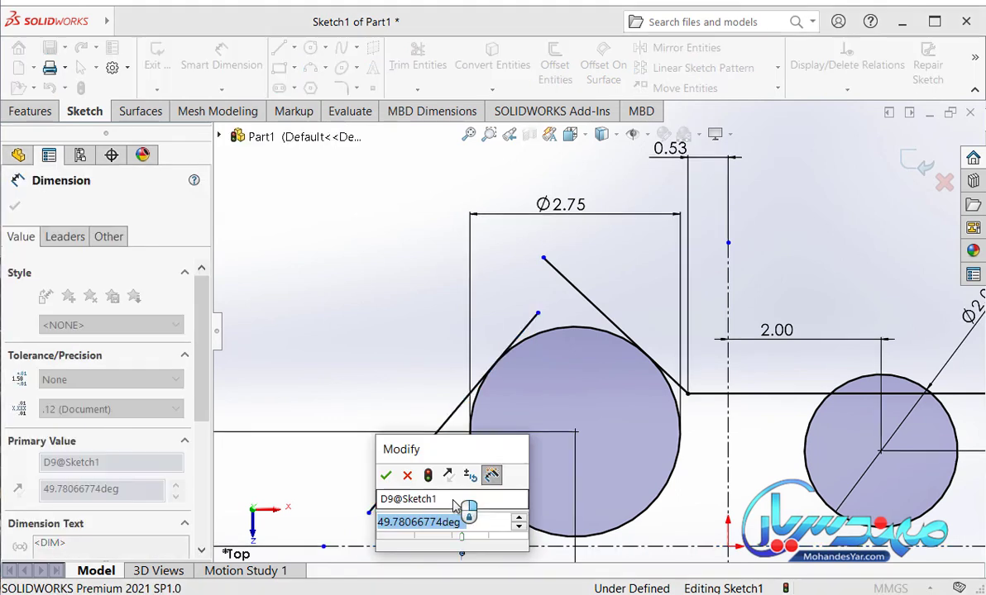
text(55)
key(Return)
key(Escape)
scroll(782, 397, up, 3)
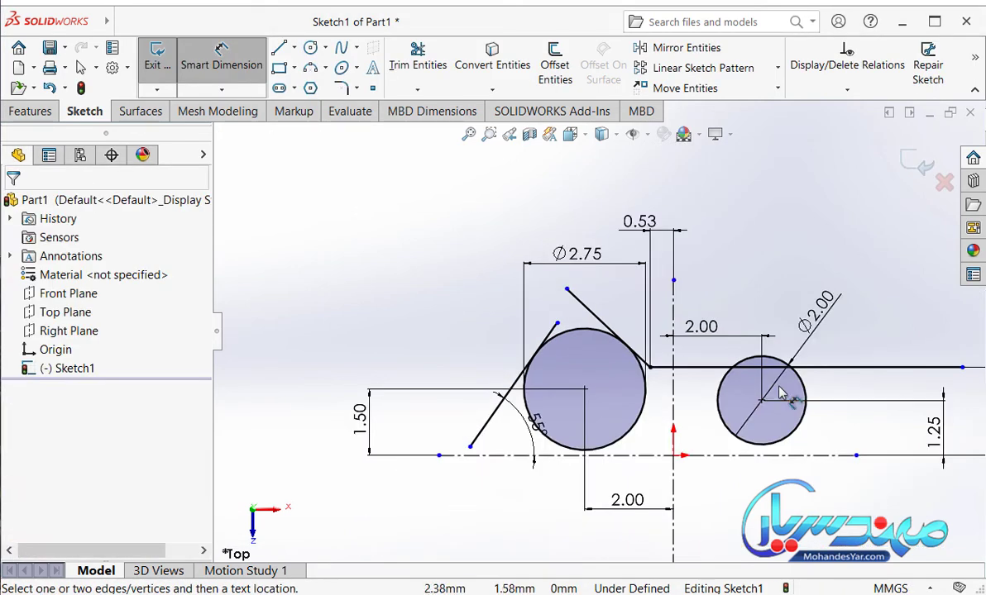
scroll(527, 379, down, 2)
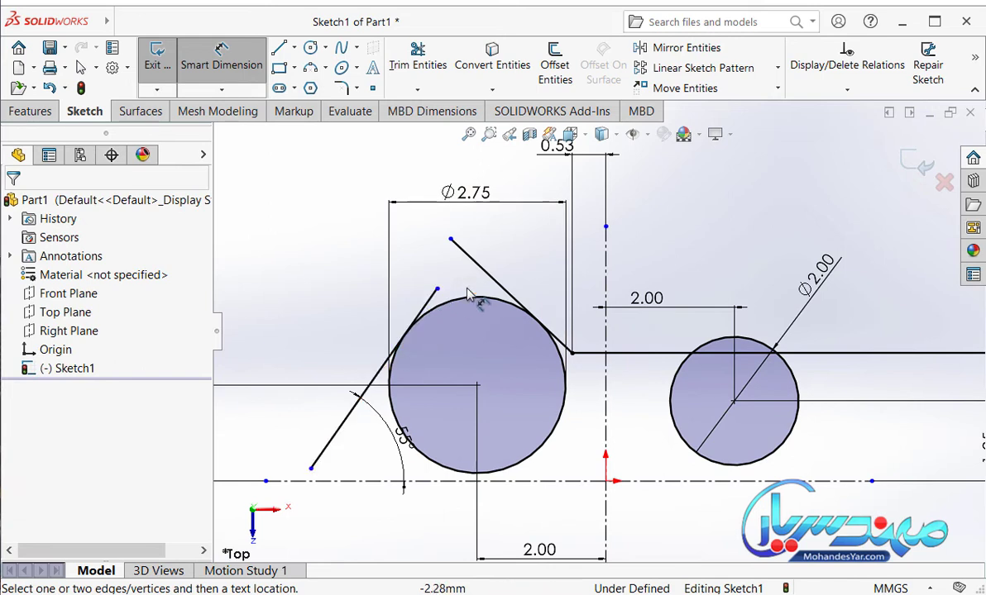
scroll(762, 366, up, 2)
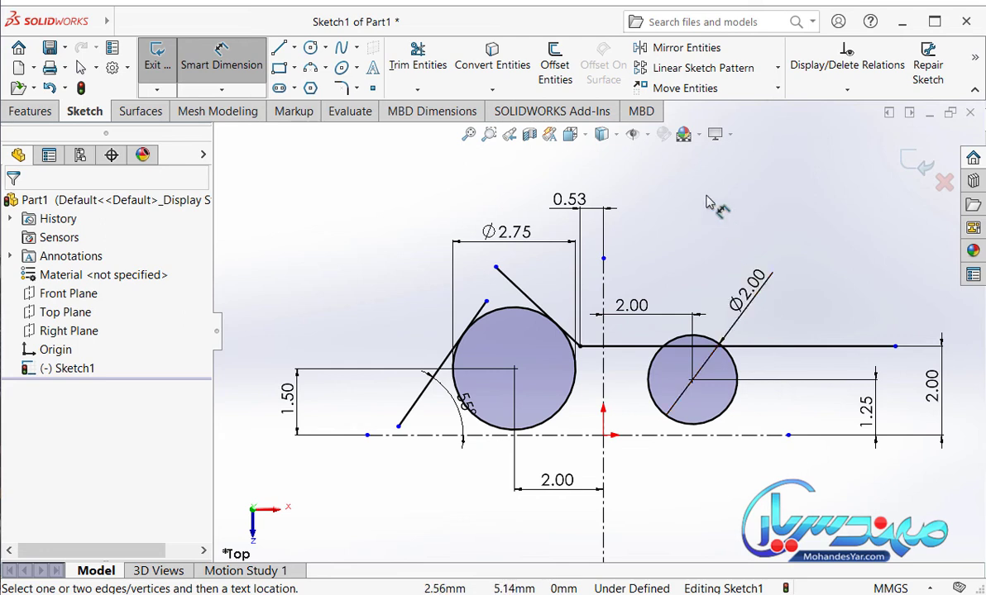
Turn on View Sketch Relations from the Hide/Show Items flyout and zoom around to inspect the relation symbols.
click(650, 141)
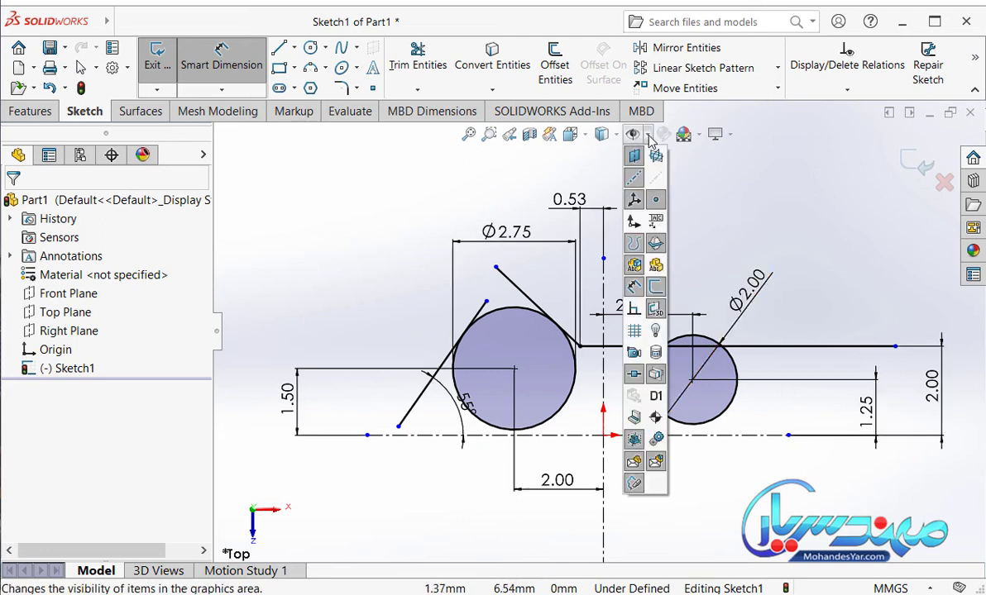
click(633, 313)
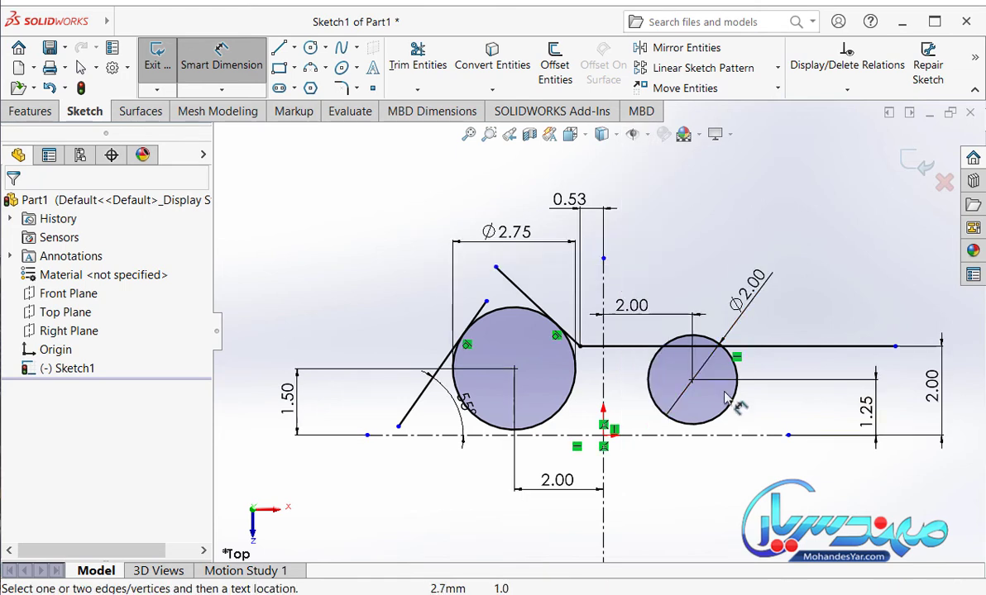
scroll(748, 407, down, 2)
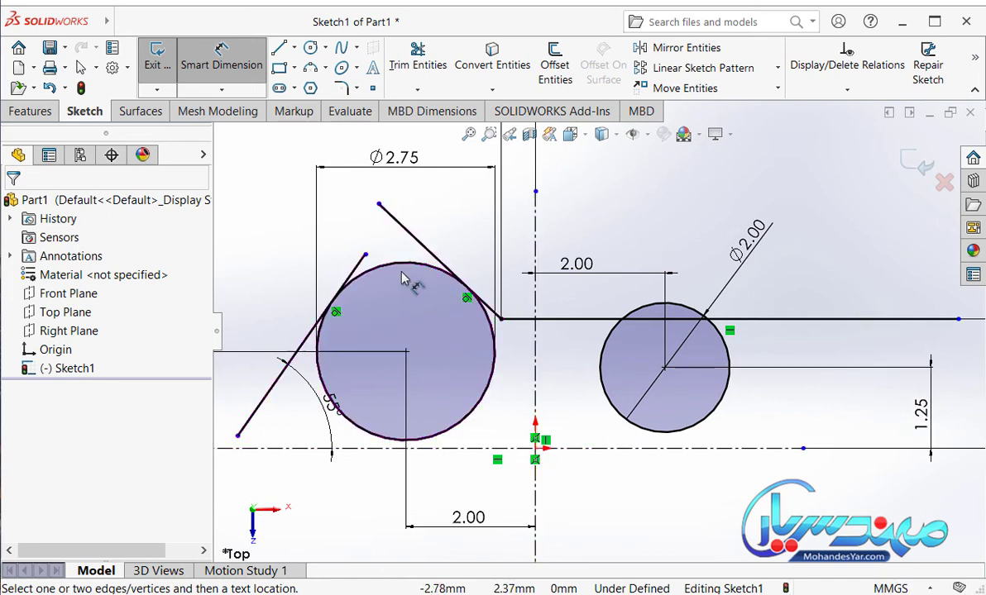
scroll(541, 346, up, 2)
scroll(547, 349, up, 2)
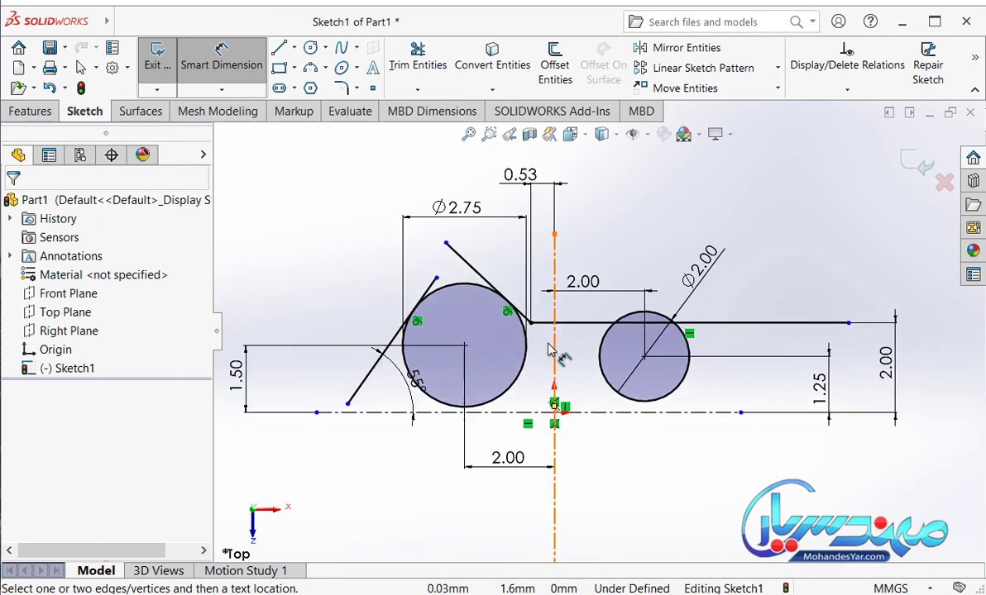
scroll(547, 349, down, 1)
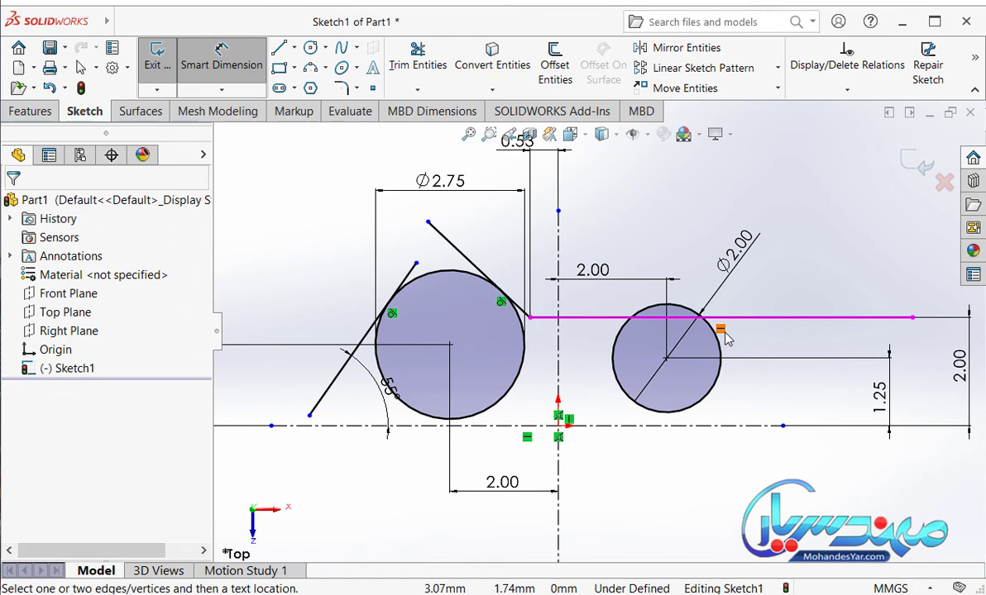
scroll(736, 347, down, 1)
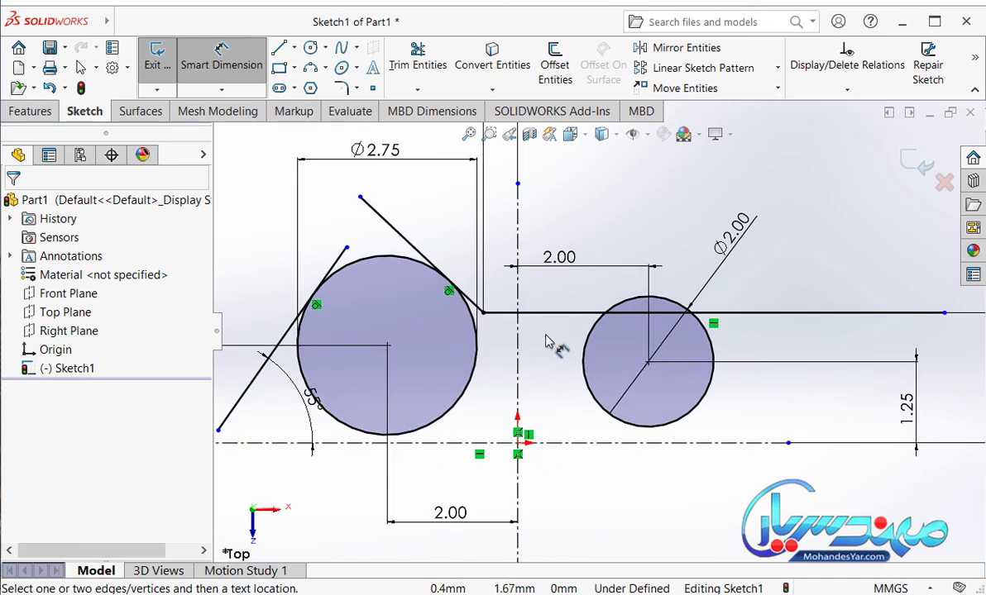
scroll(546, 341, up, 1)
scroll(521, 321, up, 1)
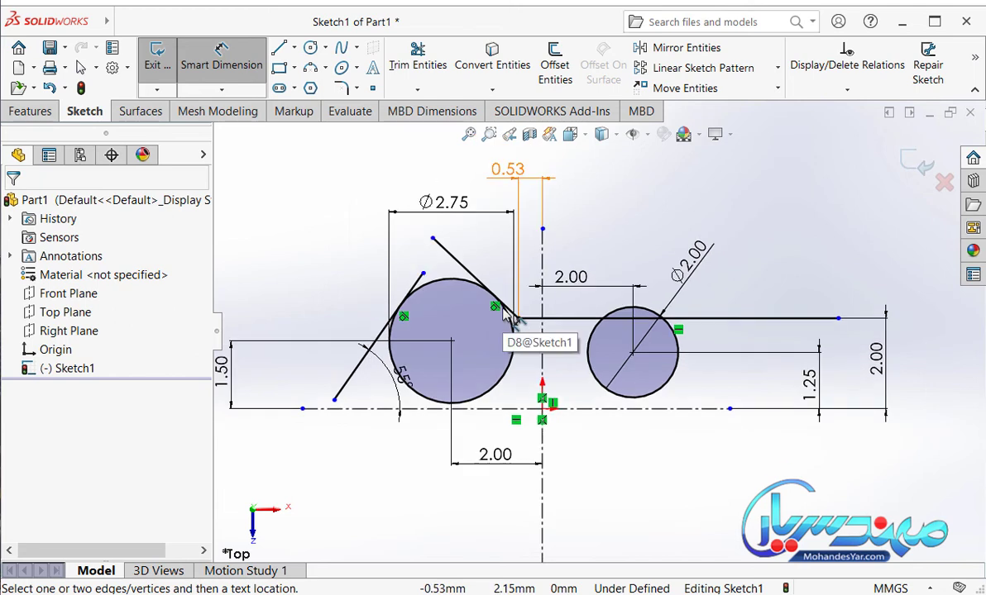
scroll(503, 319, down, 1)
scroll(503, 314, down, 1)
scroll(502, 314, down, 1)
scroll(502, 314, up, 1)
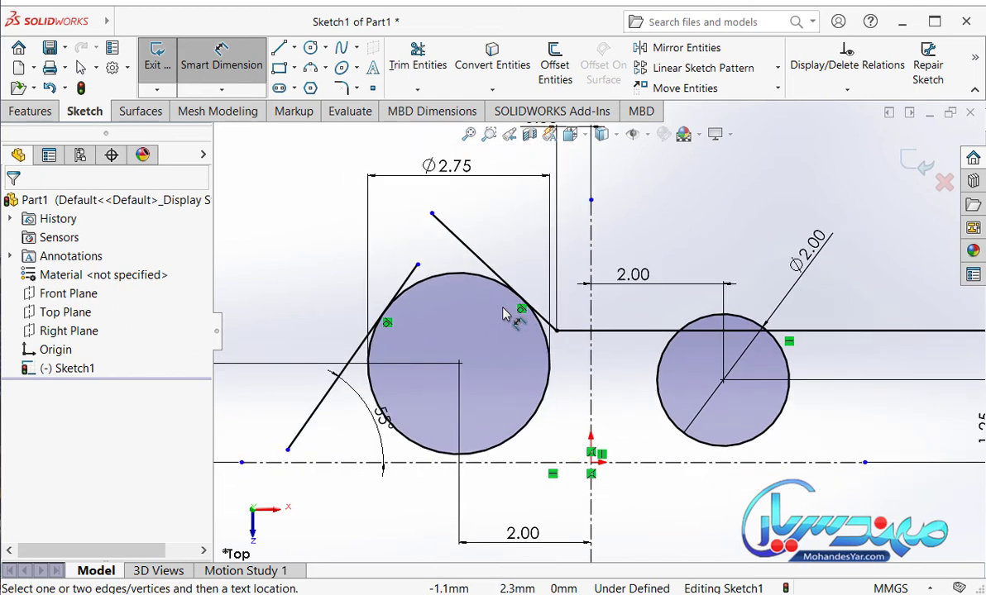
scroll(503, 314, up, 1)
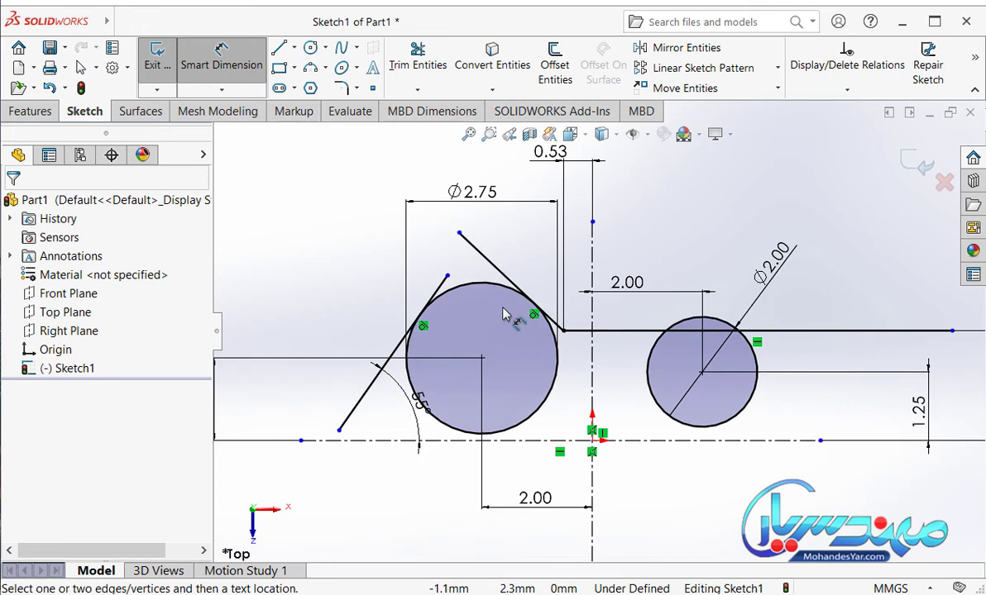
scroll(506, 314, up, 1)
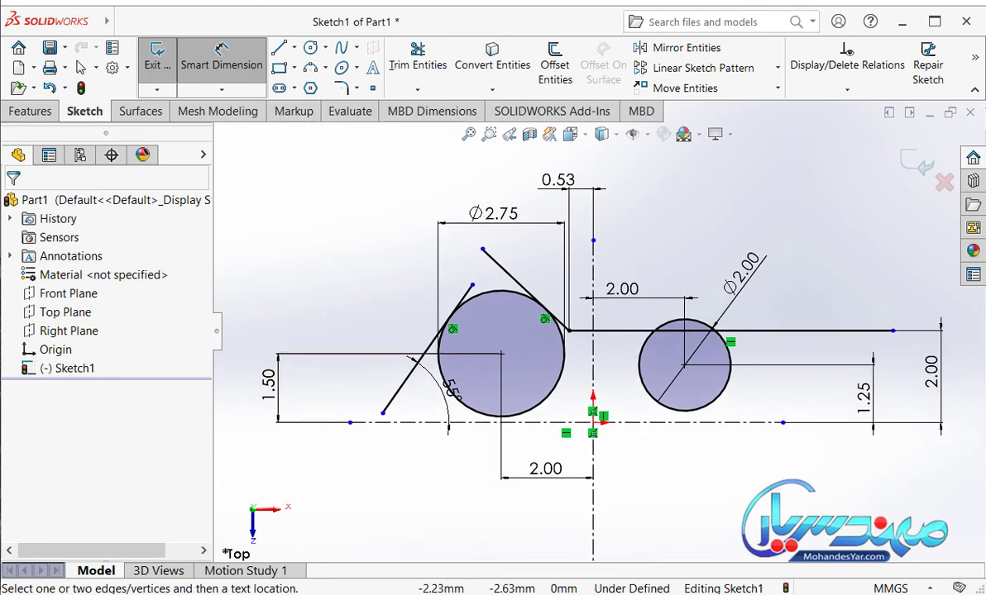
key(alt+Tab)
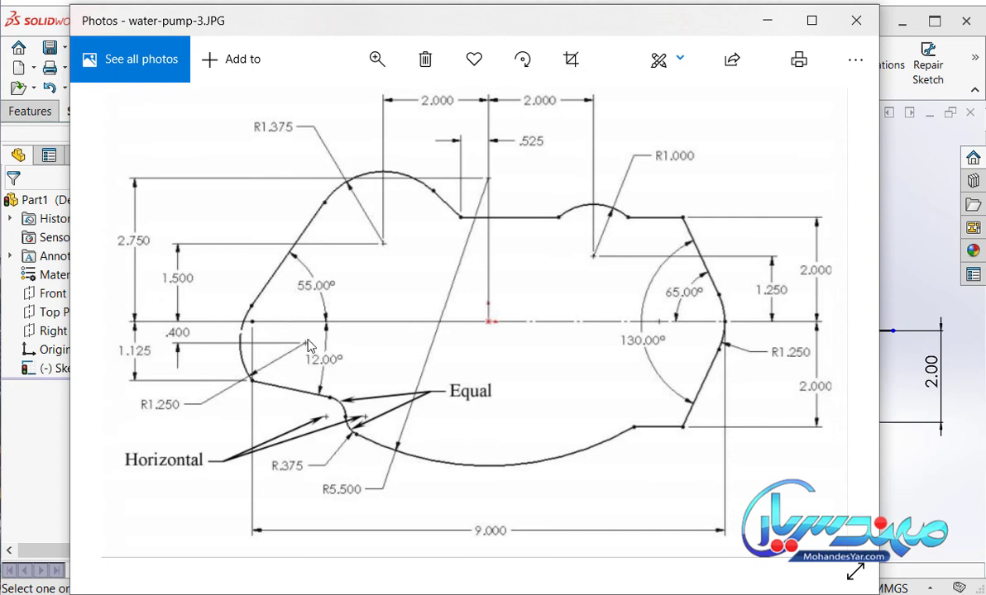
Minimize the water-pump drawing in Photos and zoom into Sketch1's lower-left area.
key(alt+Tab)
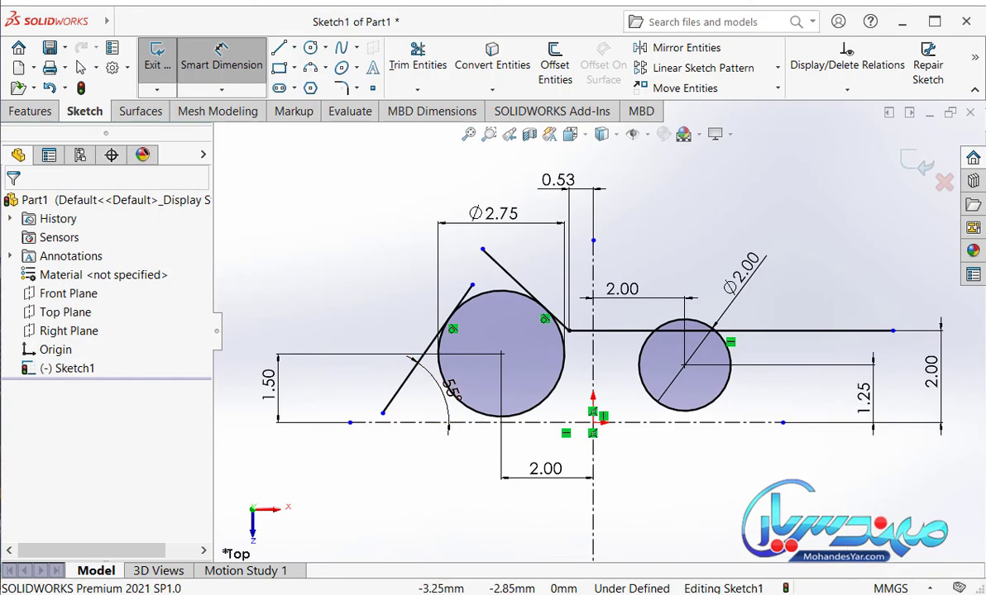
key(alt+Tab)
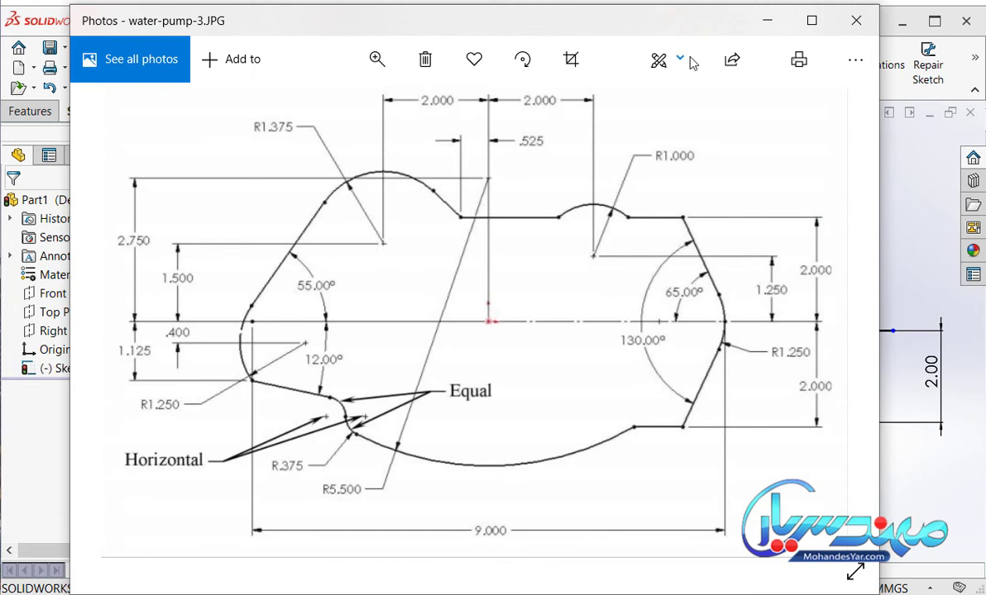
click(768, 20)
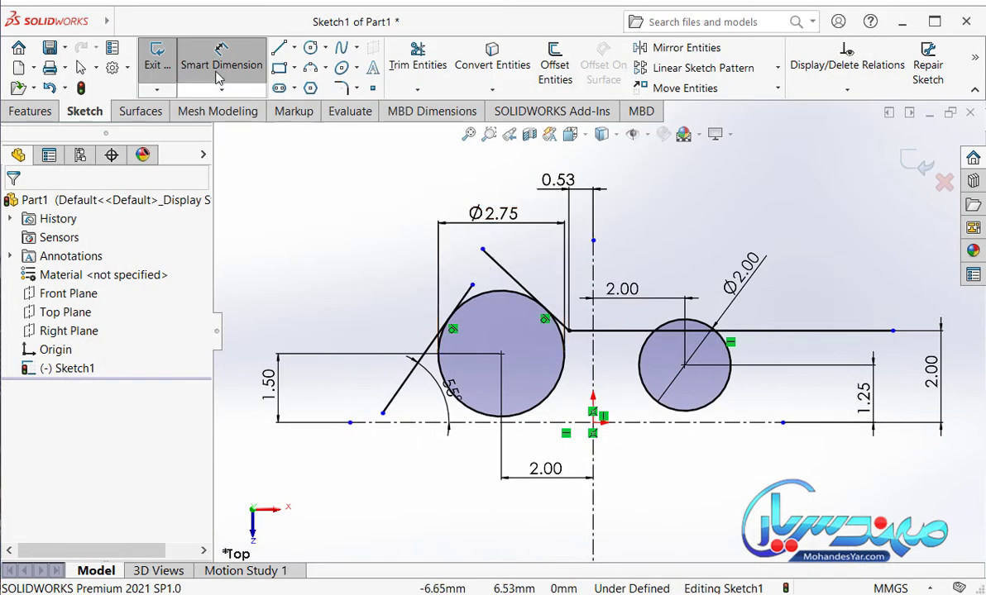
scroll(399, 434, down, 2)
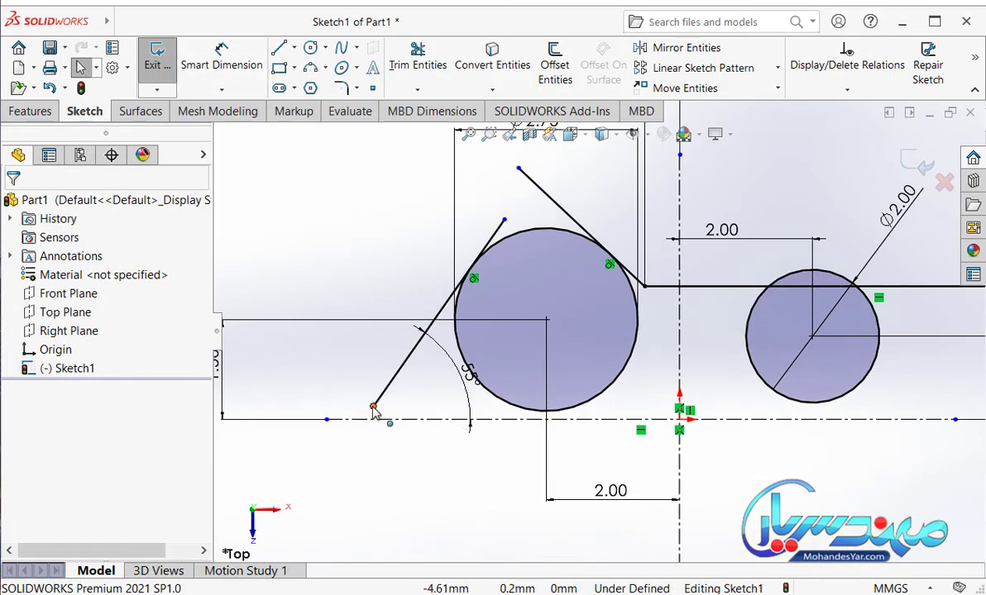
Shorten the 55° line by dragging its lower endpoint up.
mouse_move(373, 407)
mouse_down()
mouse_move(393, 377)
mouse_move(386, 396)
mouse_up()
key(Escape)
scroll(441, 396, down, 1)
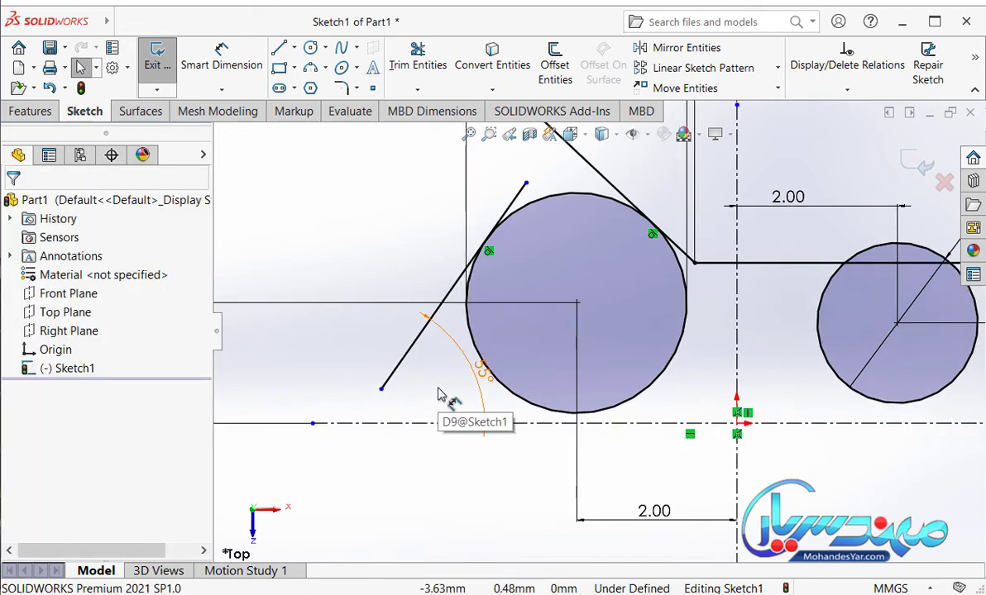
Draw a centerpoint arc of about 82° curving down from the line's lower end past the centerline.
click(324, 68)
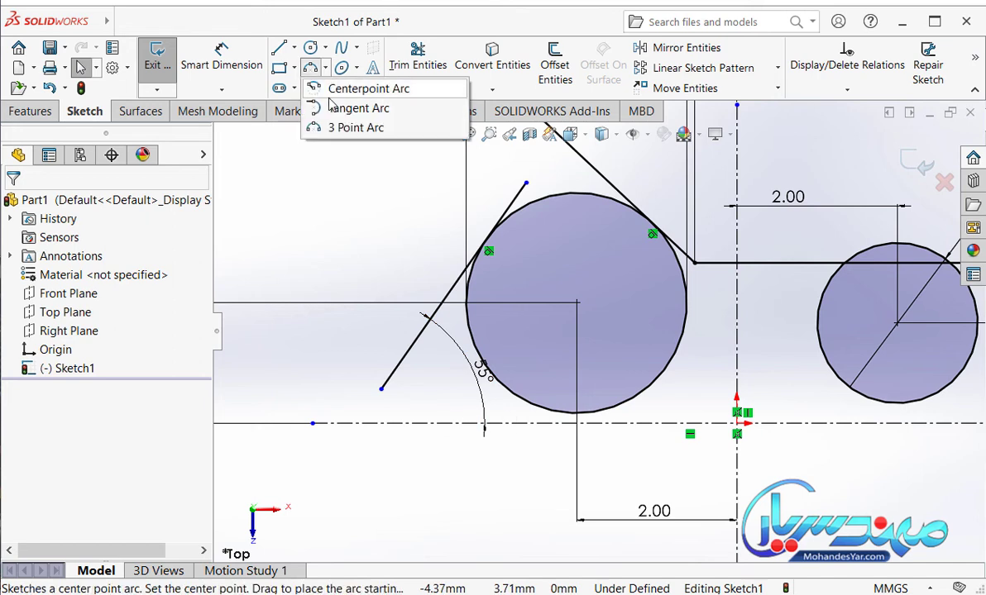
click(347, 88)
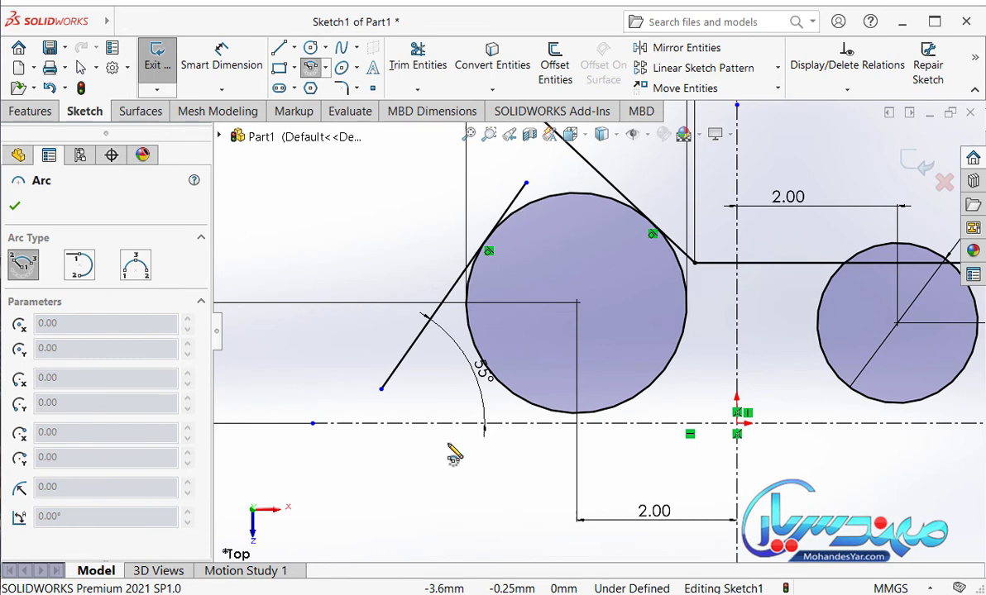
click(447, 442)
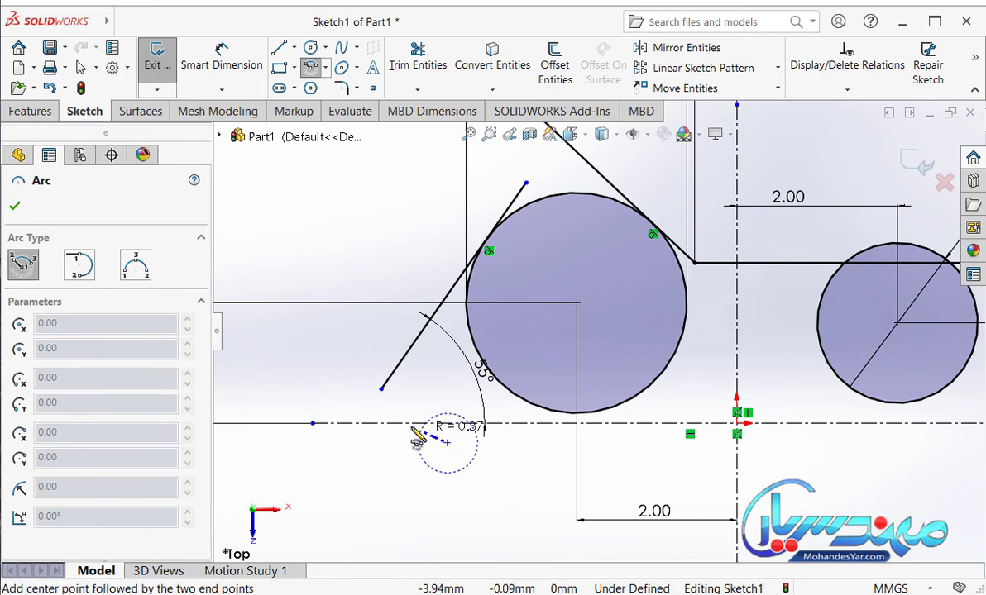
click(381, 388)
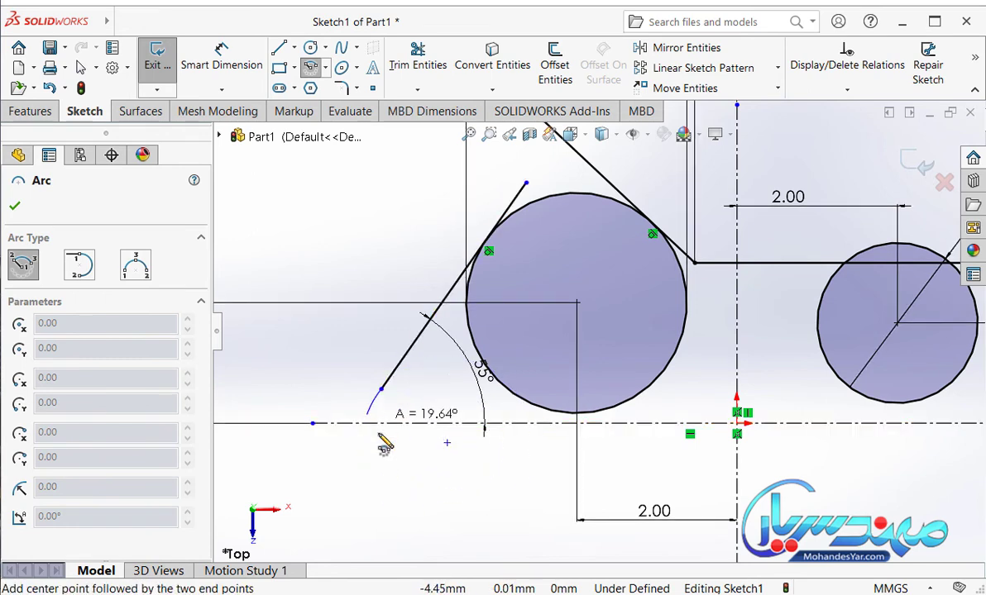
click(383, 500)
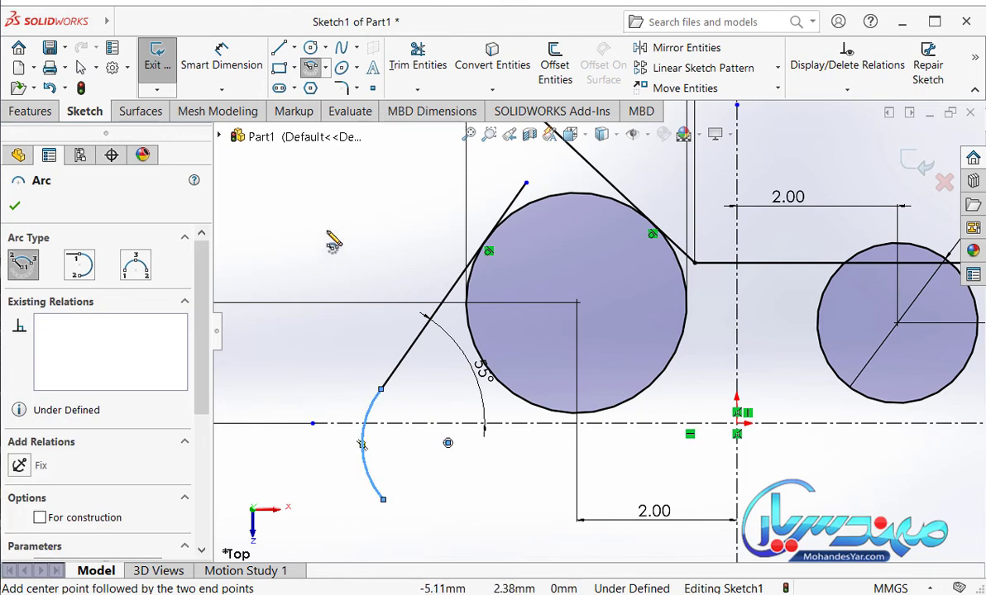
click(229, 68)
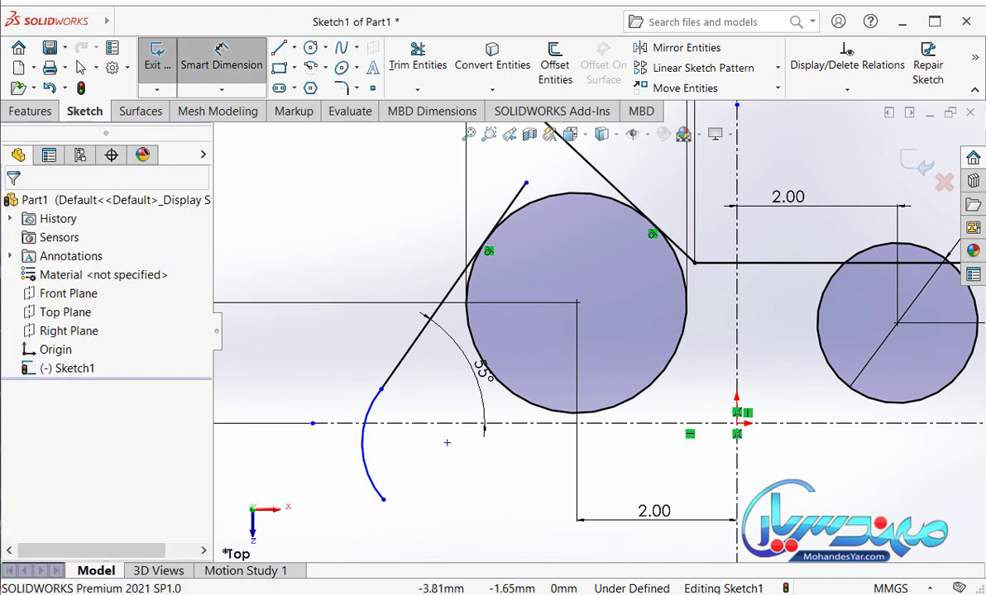
Bring up the Photos reference drawing to check the R1.250 arc.
key(alt+Tab)
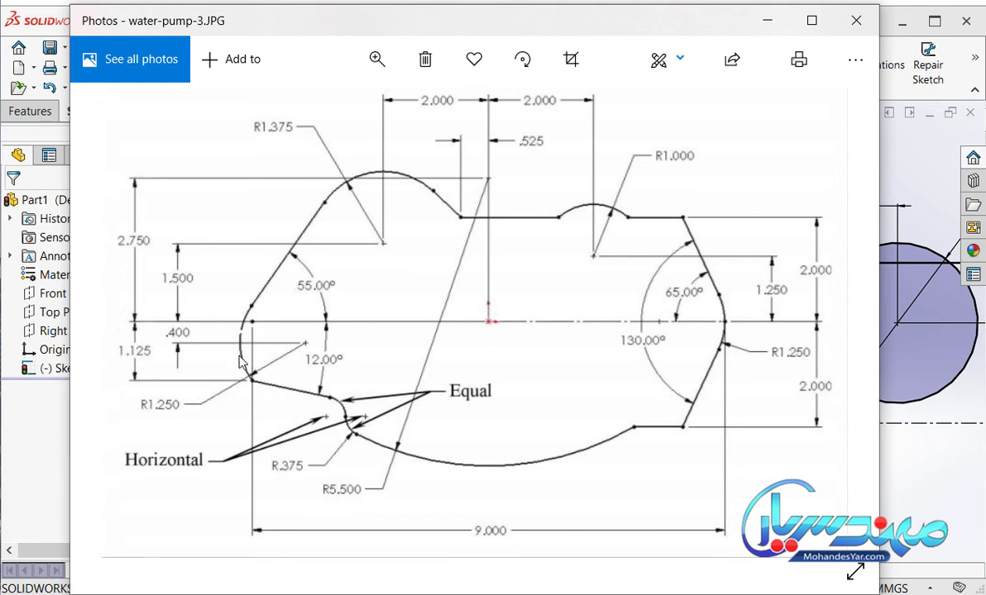
Dimension the arc to R1.25 with its centre 0.4 below the centerline.
click(765, 23)
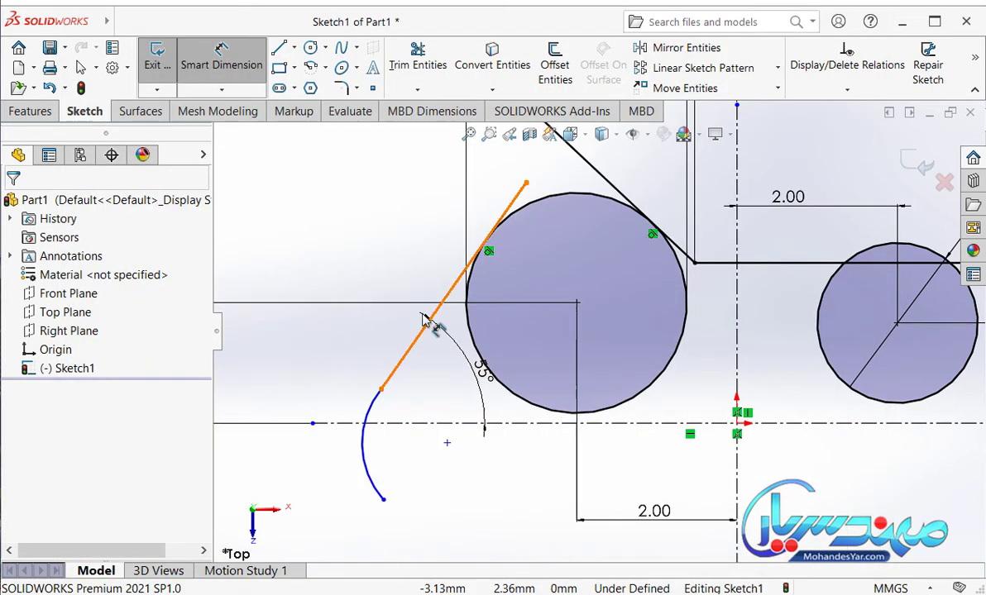
click(387, 463)
click(308, 469)
text(1)
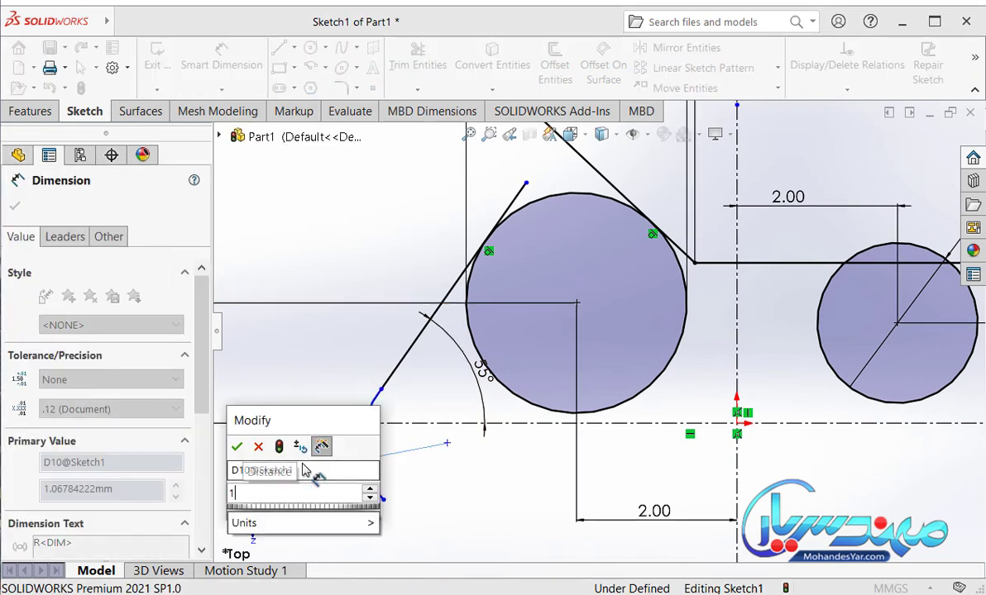
text(.25)
key(Return)
click(459, 454)
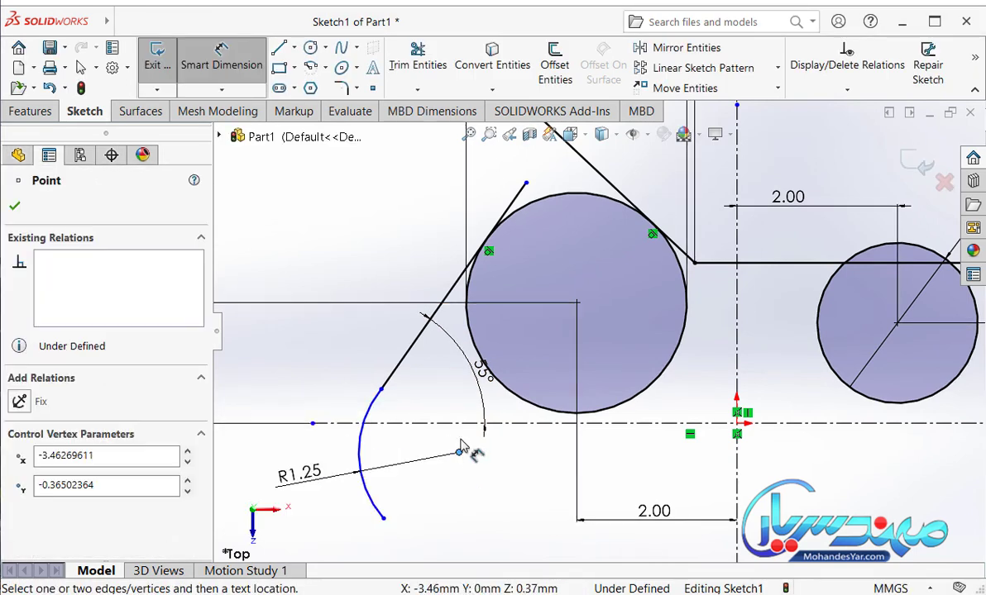
click(447, 423)
click(524, 500)
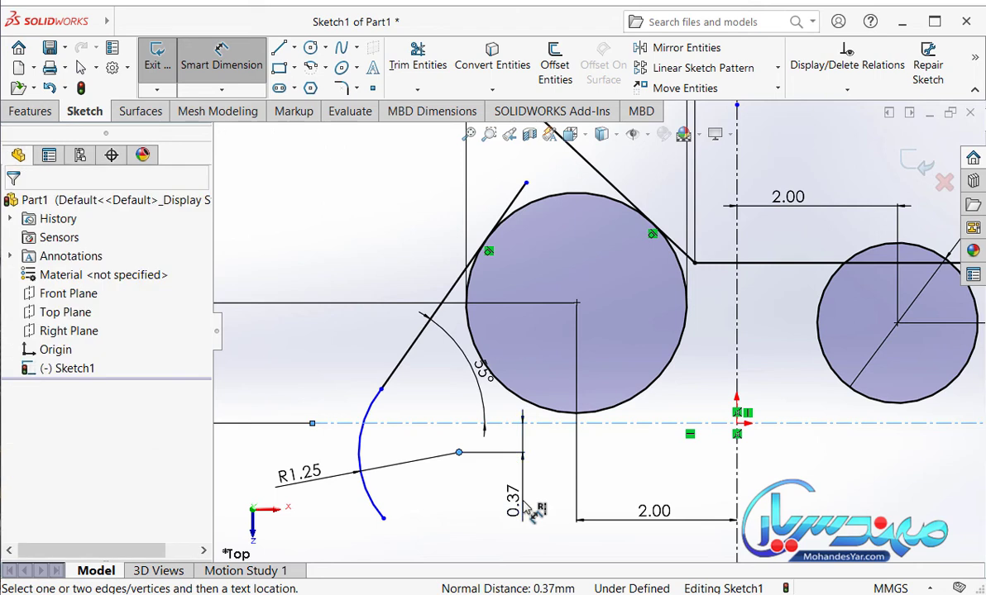
text(.4)
key(Return)
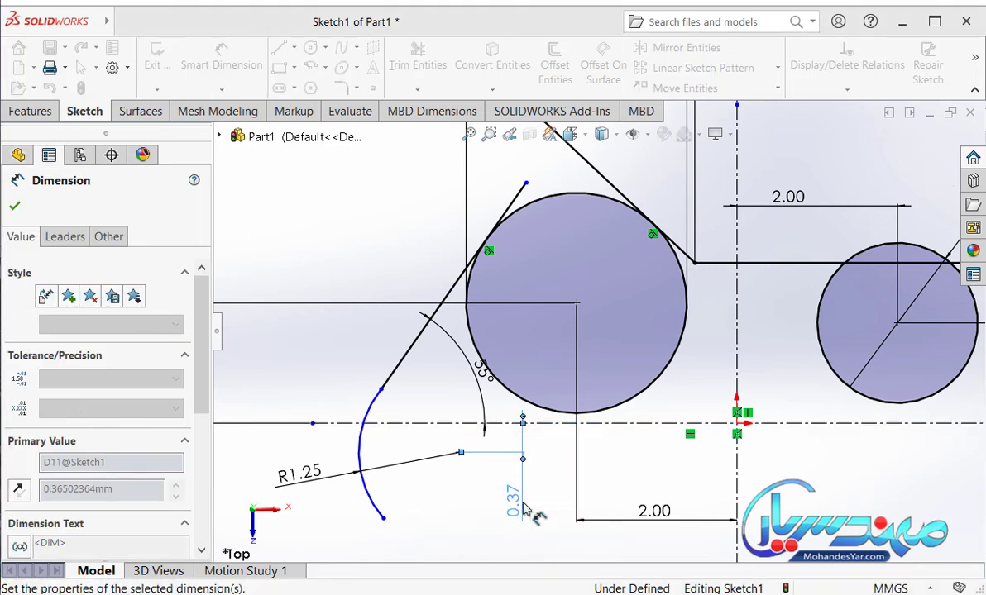
click(434, 501)
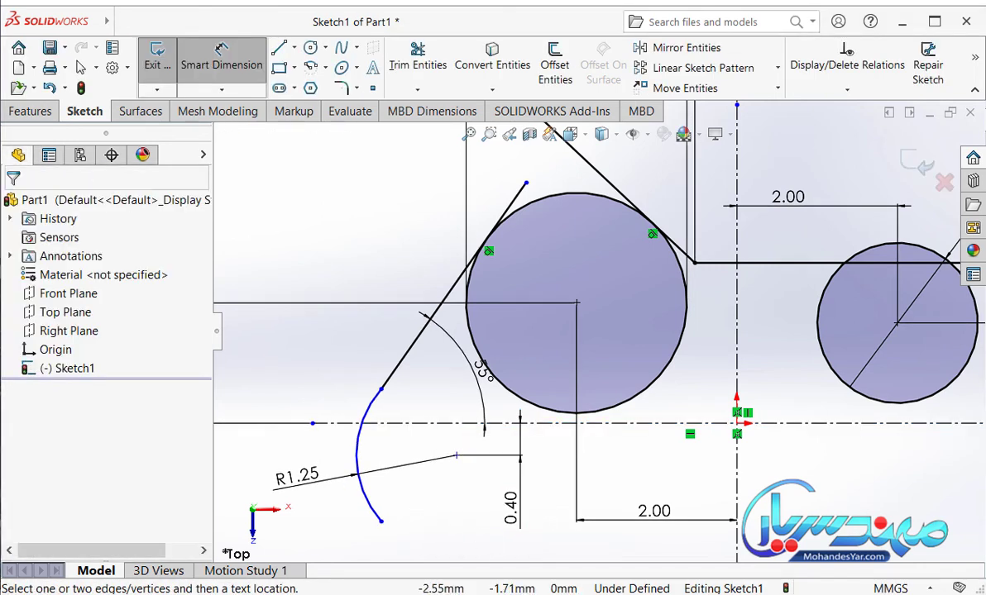
Dimension the arc's lower end 1.125 below the centerline.
scroll(589, 546, up, 1)
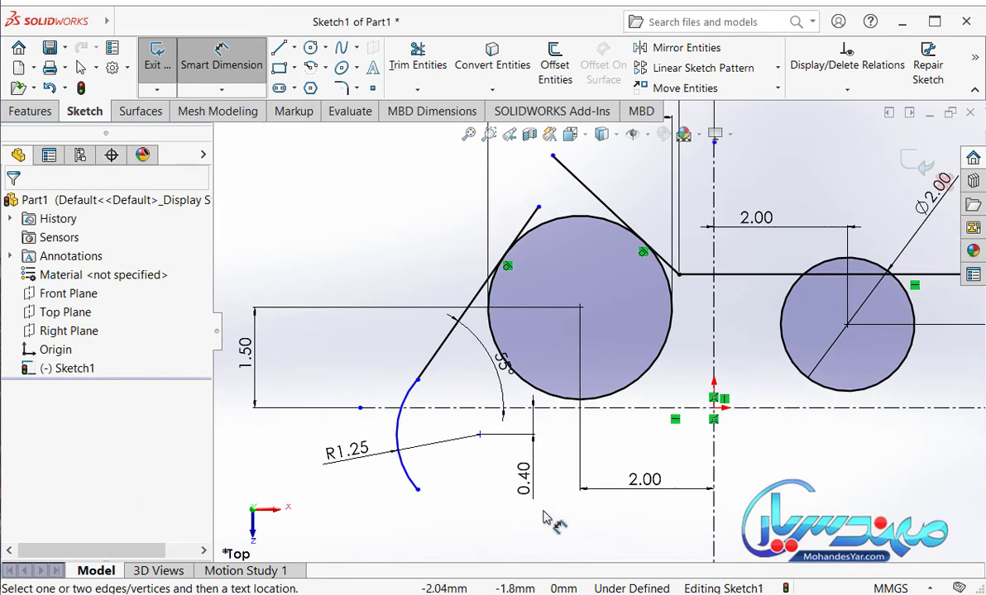
click(418, 491)
click(430, 408)
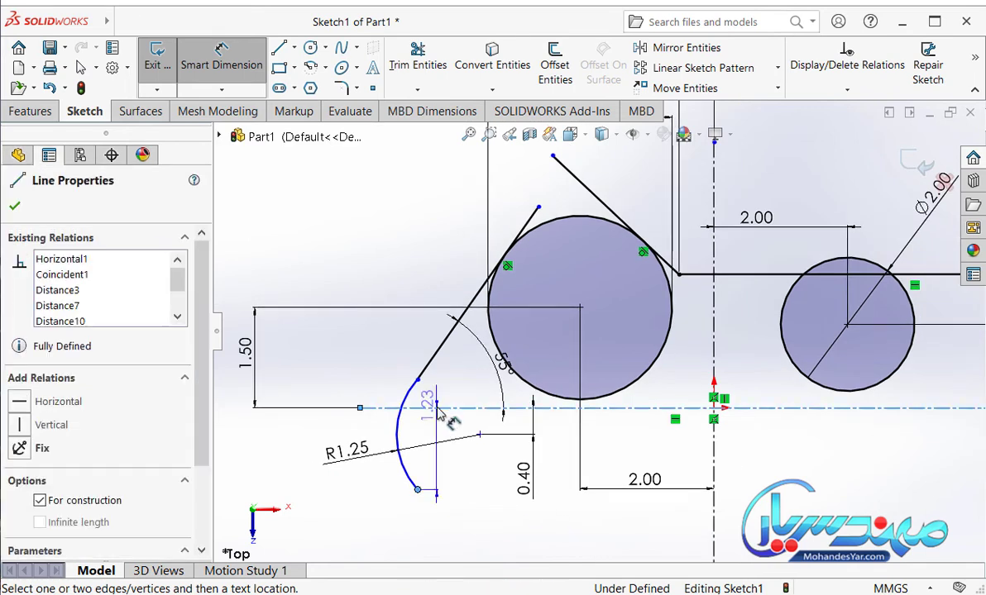
click(278, 460)
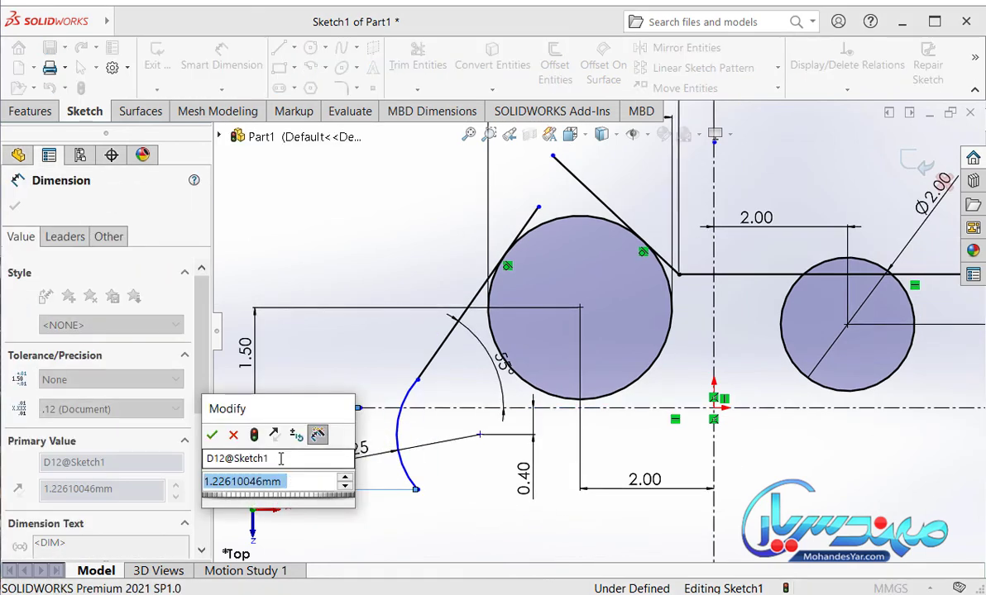
text(1.125)
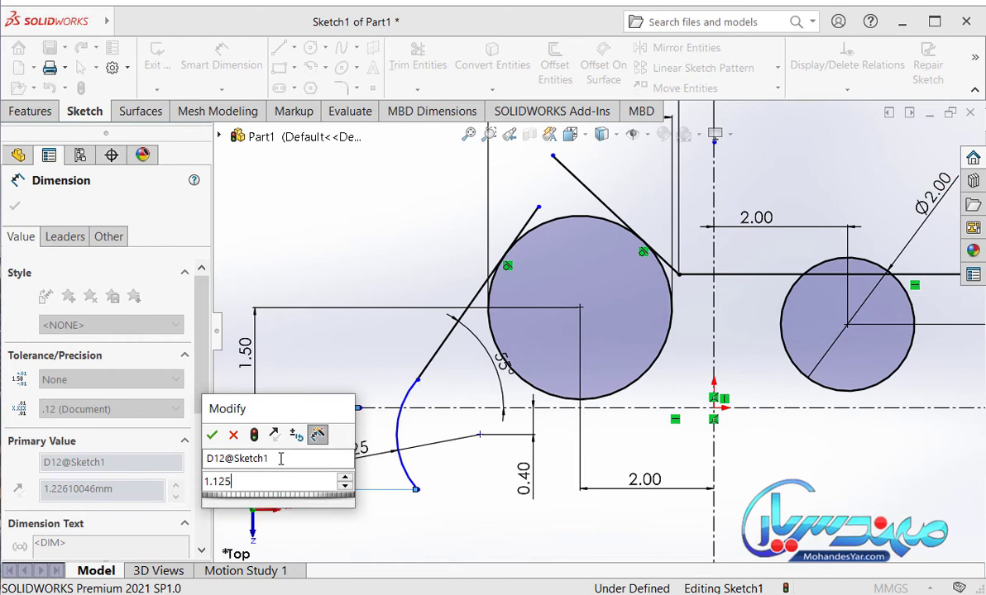
key(Return)
click(331, 478)
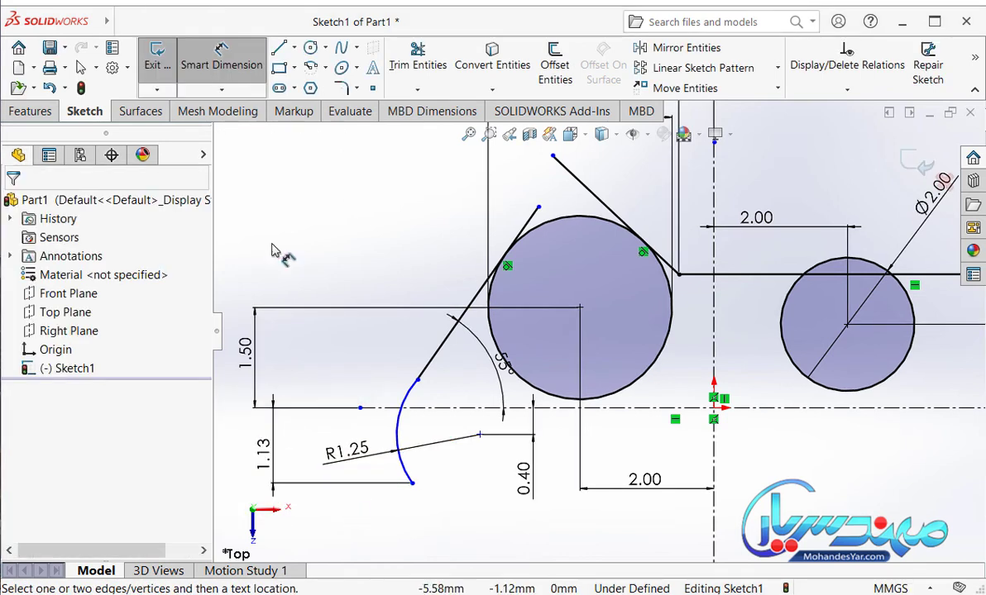
Make the 55° angled line tangent to the R1.25 arc.
click(215, 68)
scroll(434, 390, down, 1)
scroll(430, 388, down, 1)
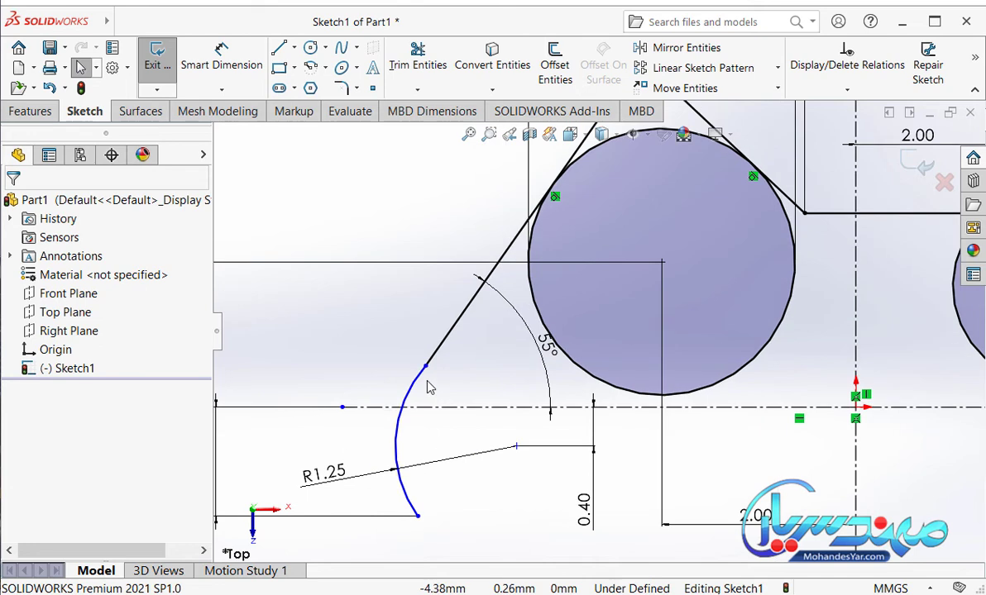
click(411, 387)
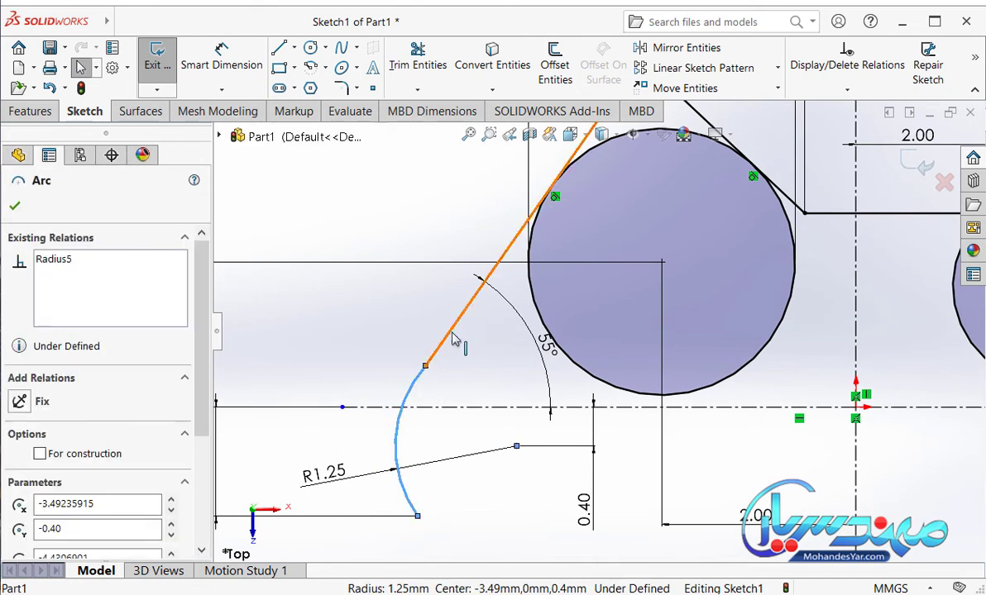
ctrl+click(457, 329)
click(496, 263)
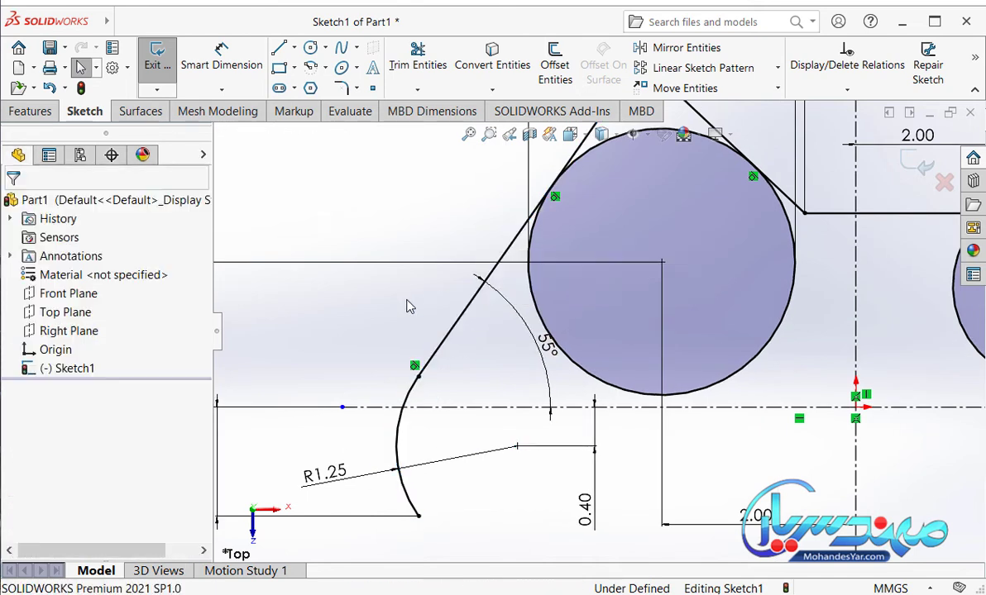
scroll(390, 356, up, 2)
scroll(601, 281, up, 2)
scroll(646, 392, down, 1)
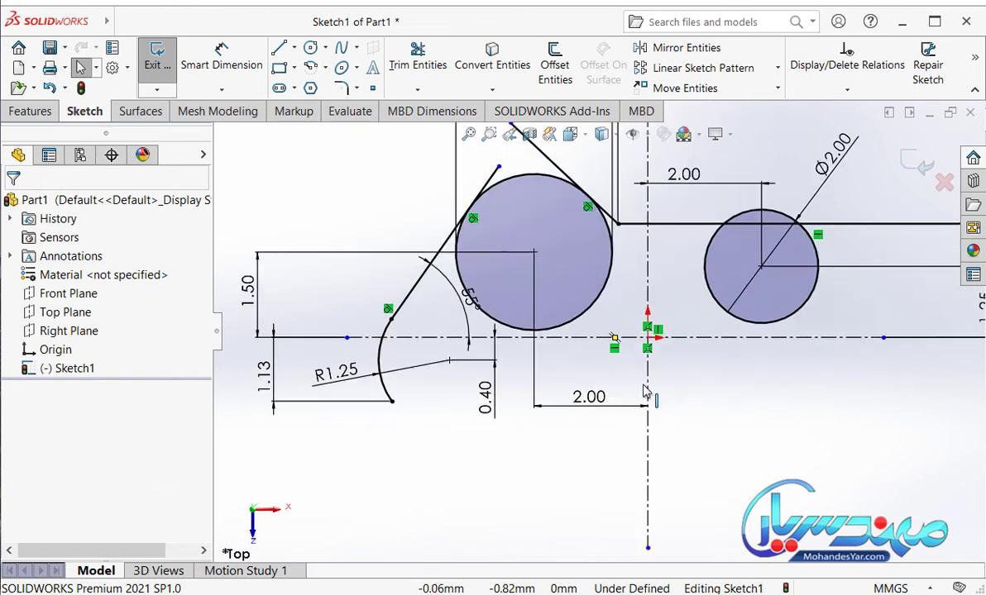
key(alt+Tab)
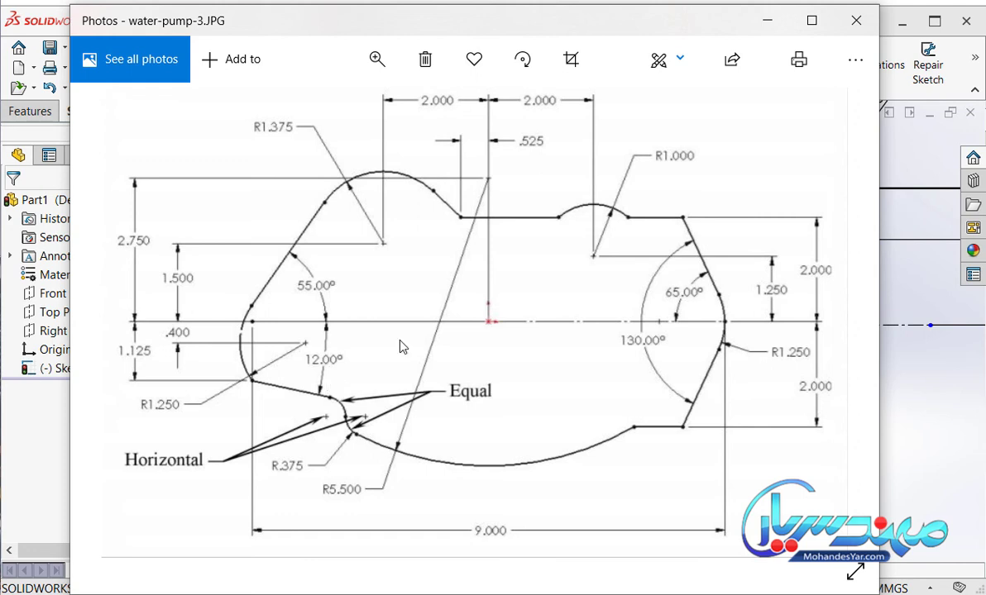
click(772, 27)
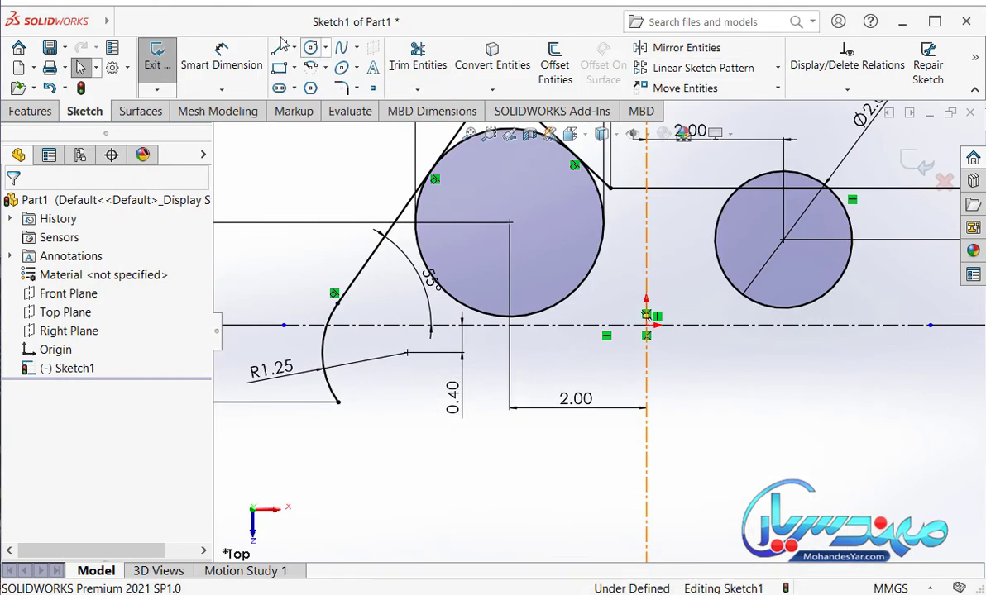
Draw a short line sloping down-right from the R1.25 arc's lower end.
click(279, 52)
click(337, 403)
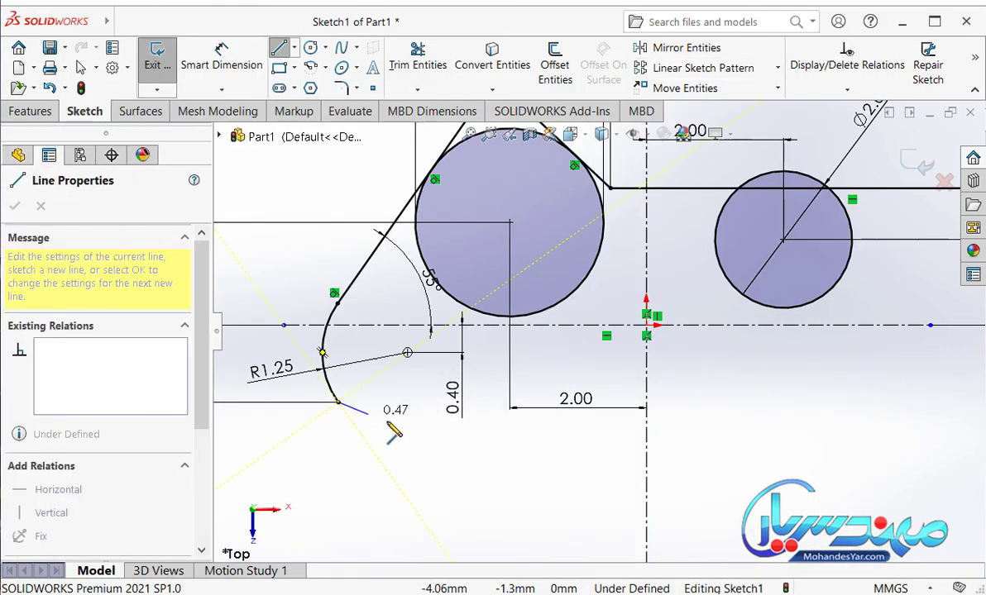
click(438, 432)
Add an angle dimension between the new line and the centreline, then check the reference drawing.
right_drag(376, 397, 377, 347)
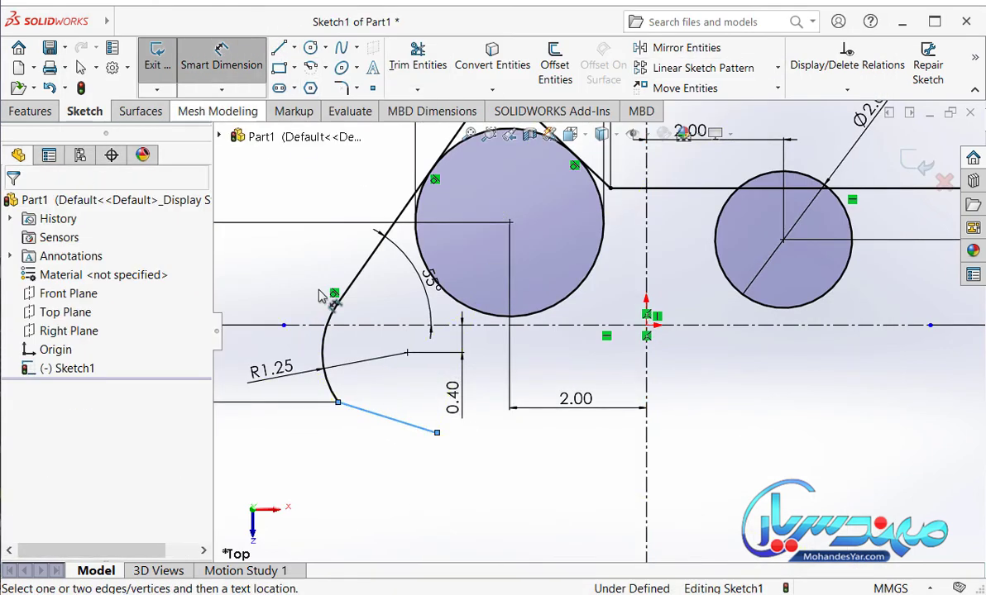
click(383, 416)
click(372, 325)
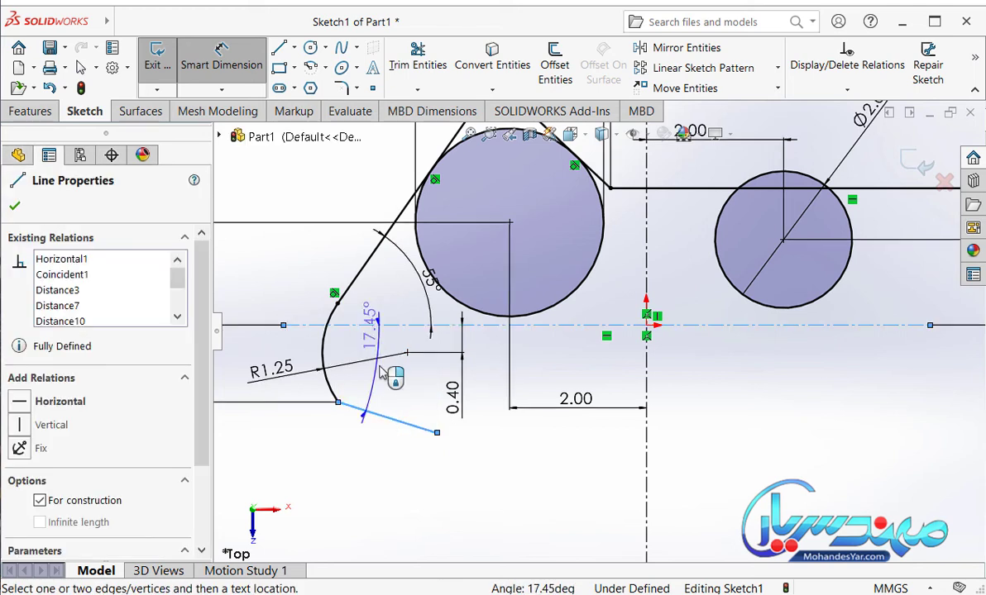
click(382, 394)
text(1)
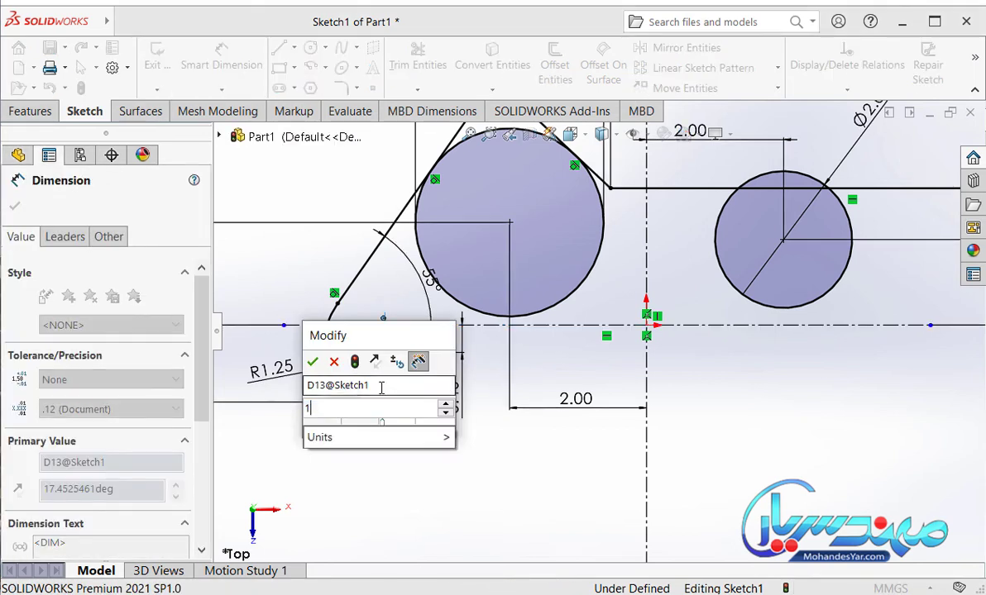
key(Escape)
click(392, 462)
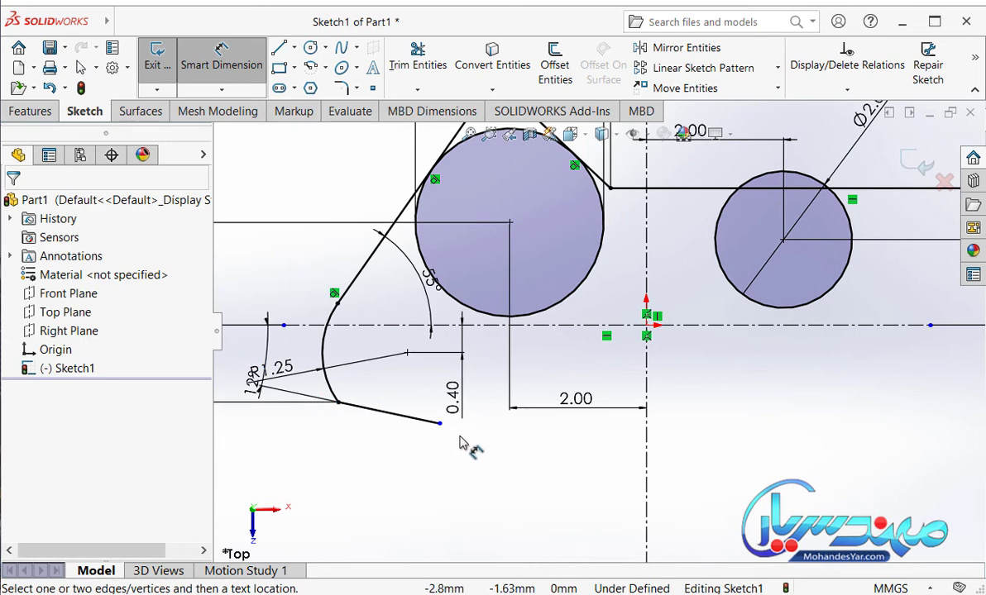
scroll(464, 438, down, 2)
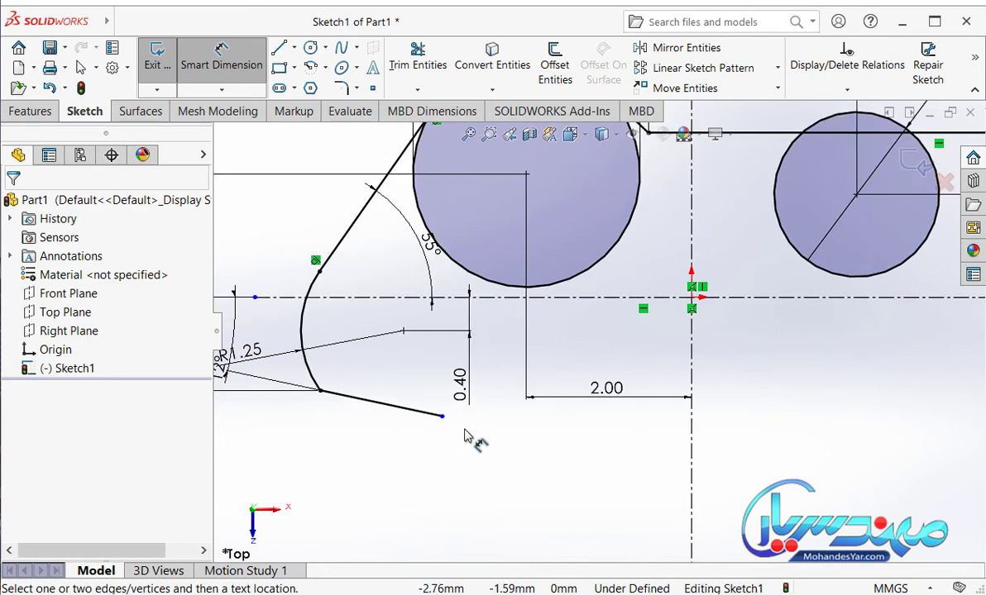
click(240, 64)
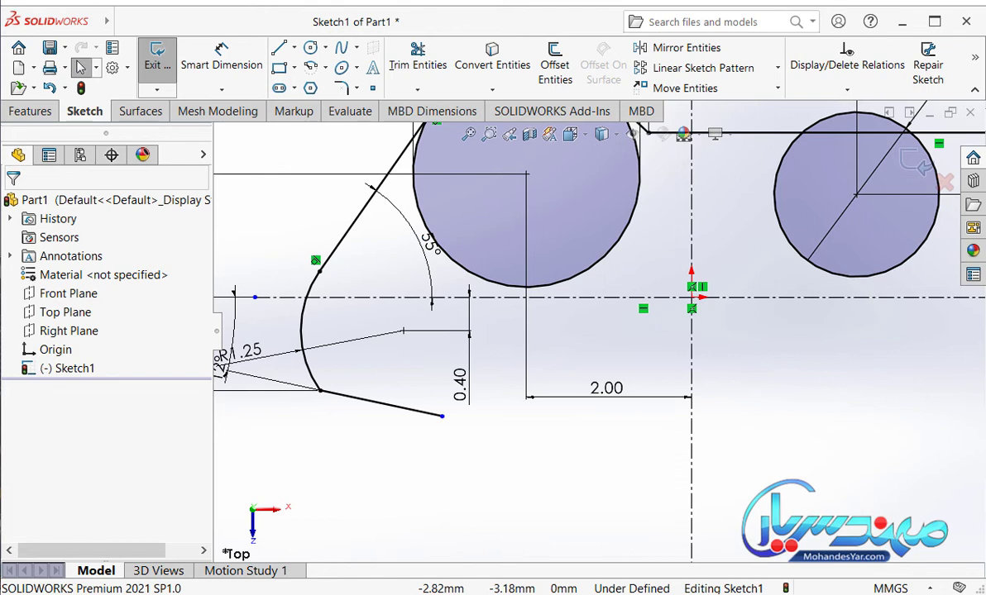
key(alt+Tab)
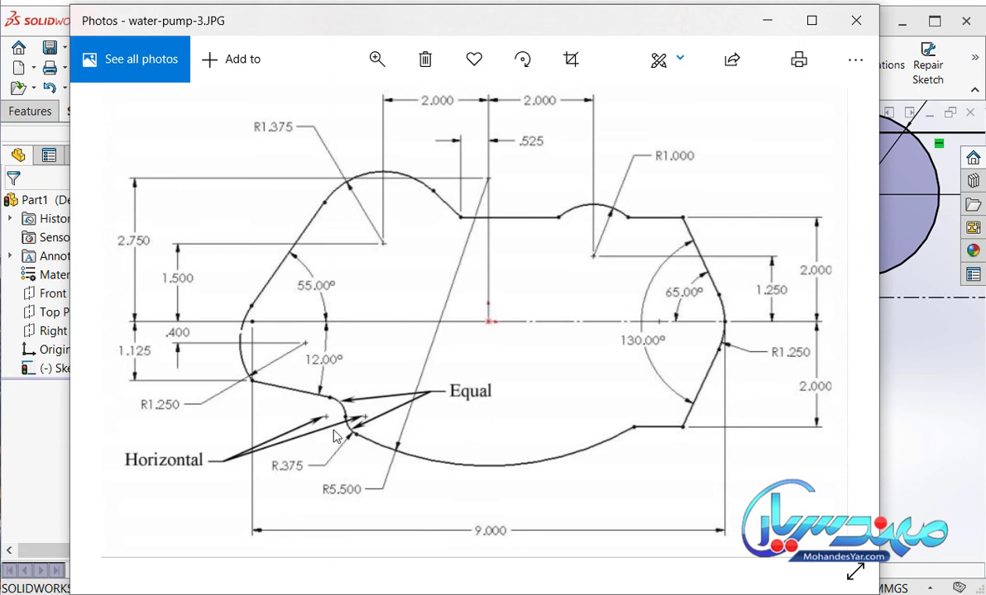
click(757, 22)
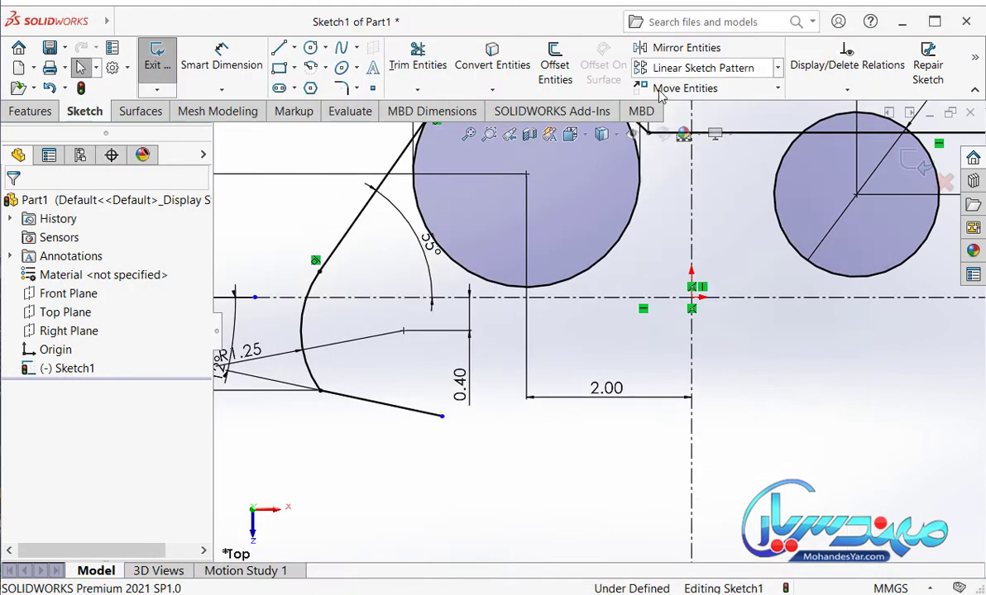
Sketch two small three-point arcs down from the sloping line's end, forming a reversed S-bend.
click(326, 71)
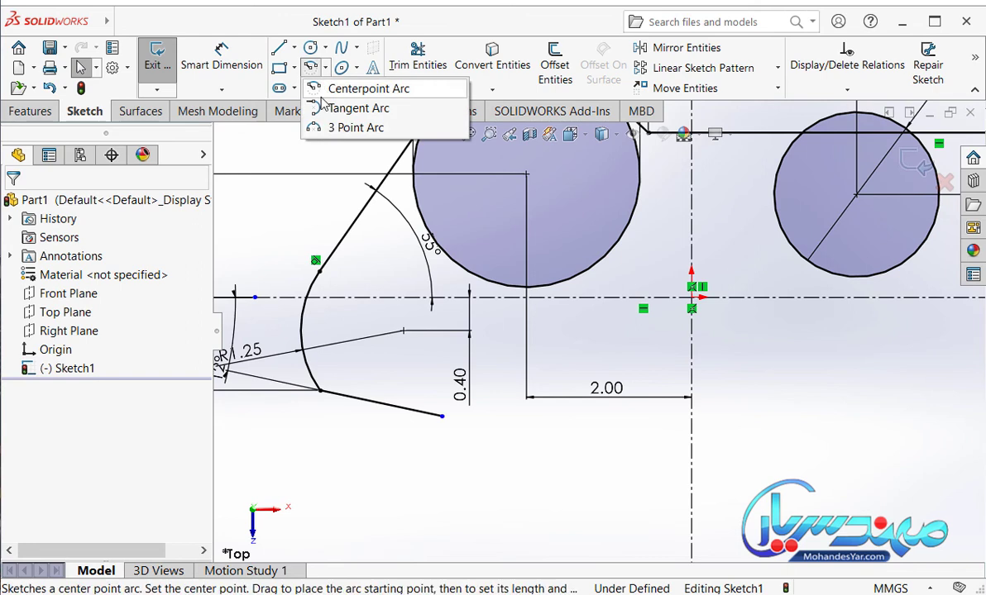
click(431, 132)
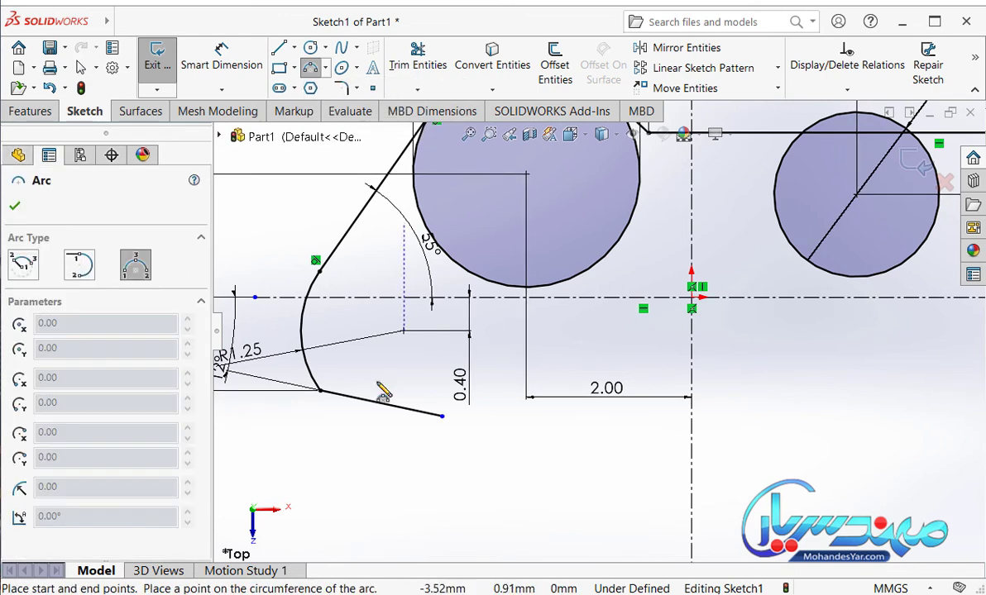
scroll(457, 450, down, 2)
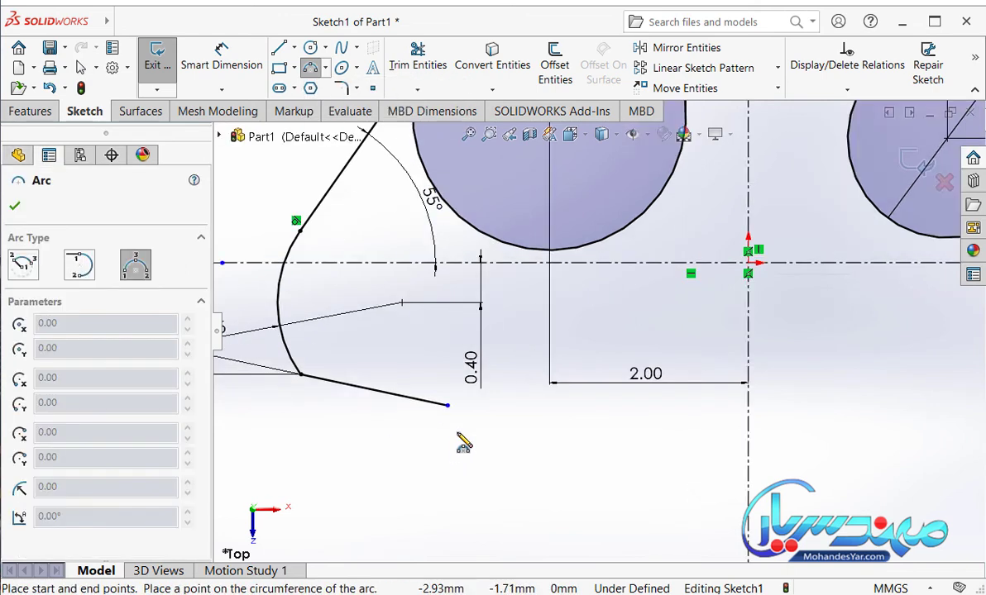
scroll(463, 444, down, 3)
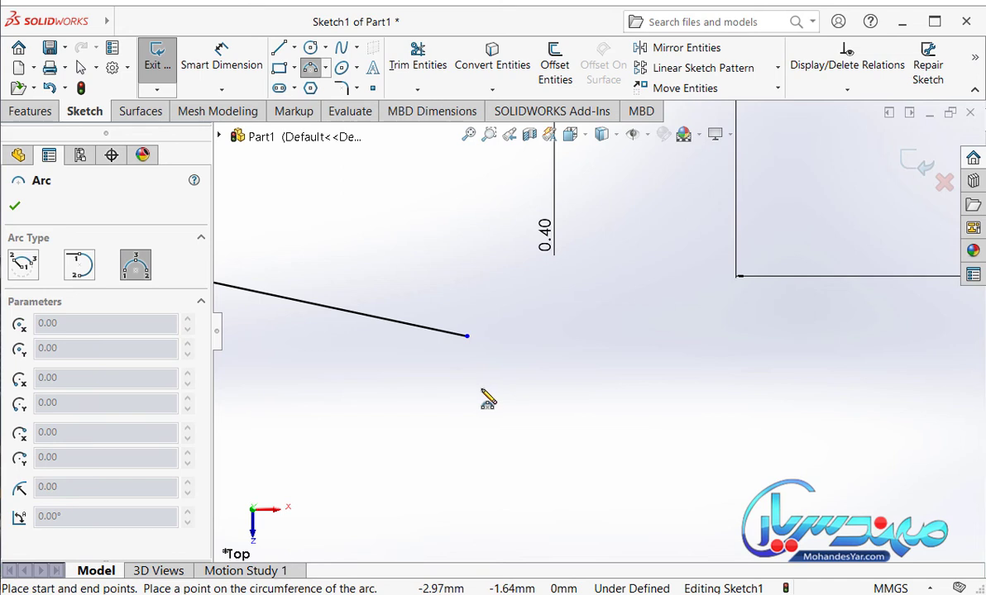
click(467, 336)
click(482, 388)
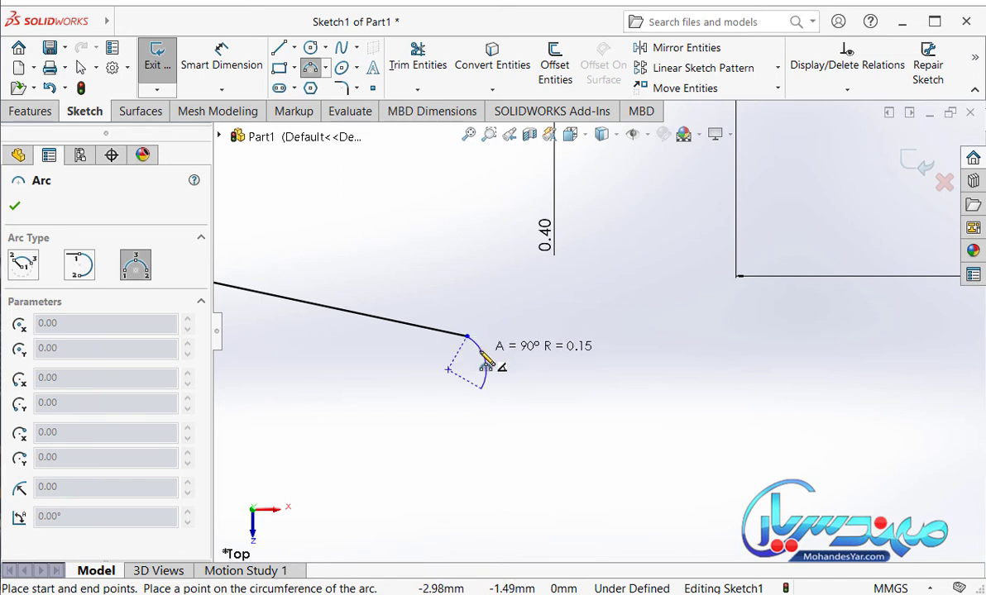
click(485, 360)
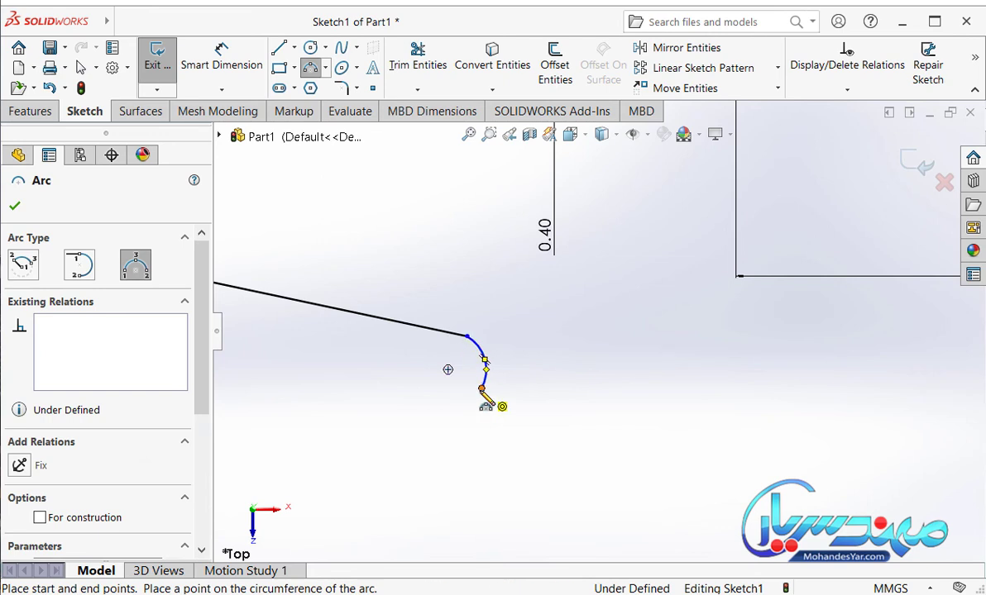
click(482, 388)
click(503, 433)
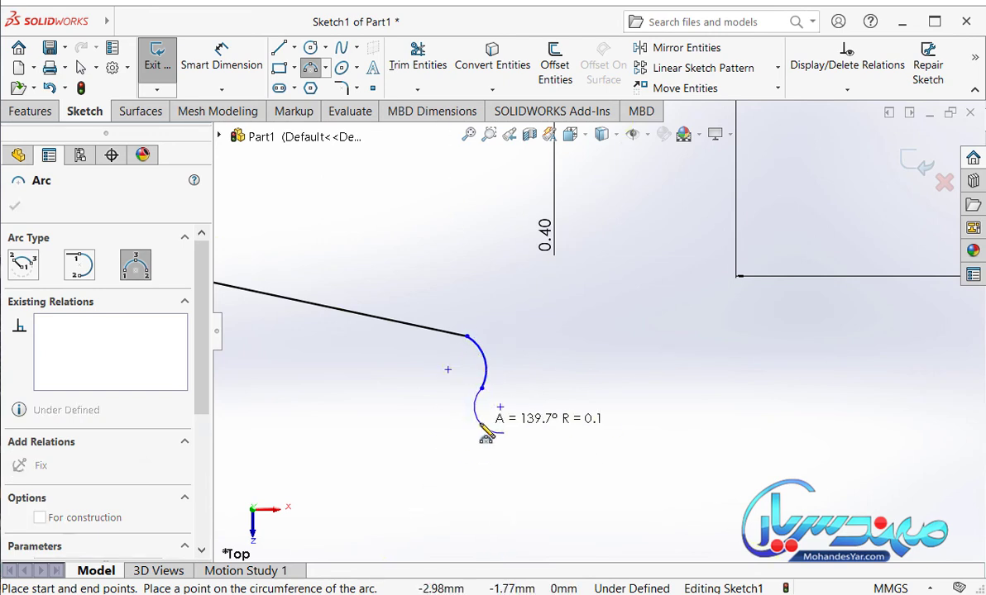
click(482, 427)
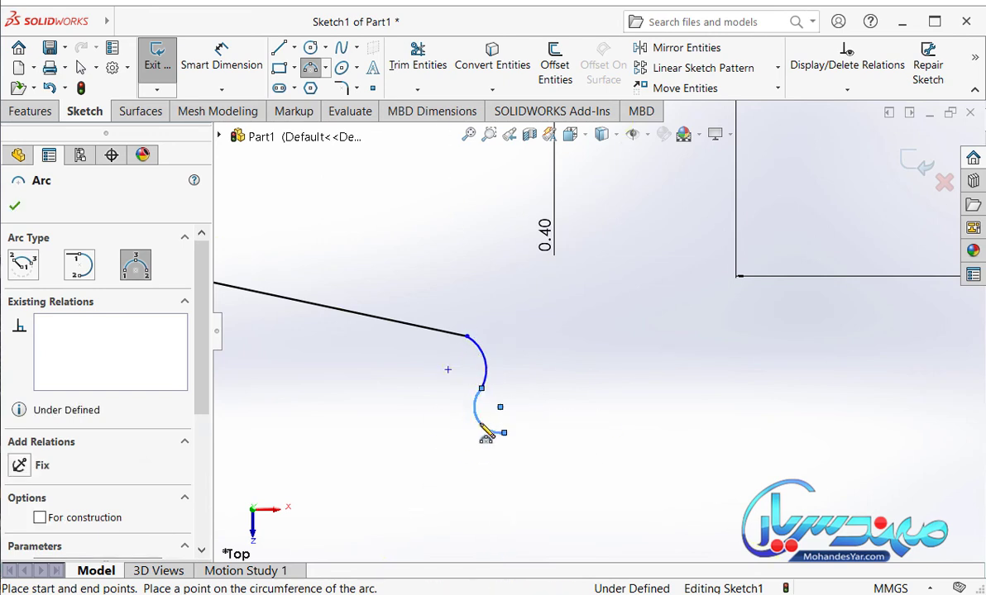
Dimension the upper S-bend arc to a 0.375 radius.
click(221, 56)
click(491, 354)
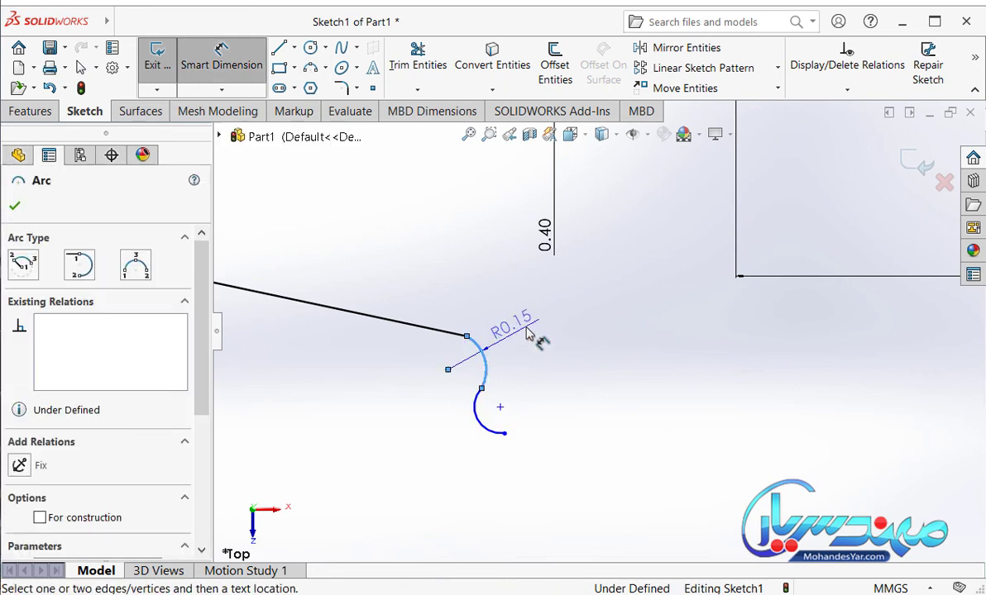
click(546, 340)
text(0.3)
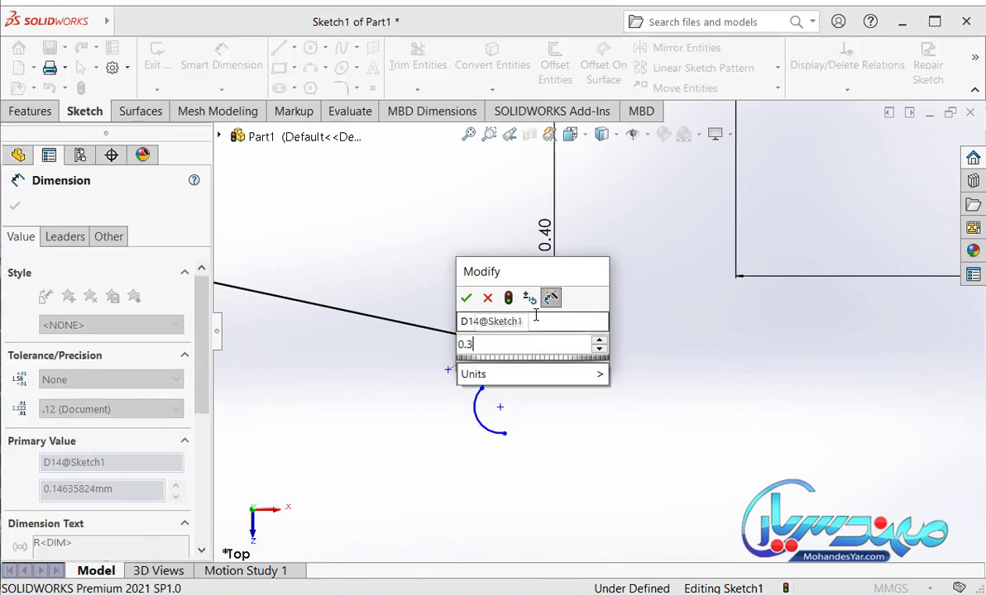
text(75)
key(Return)
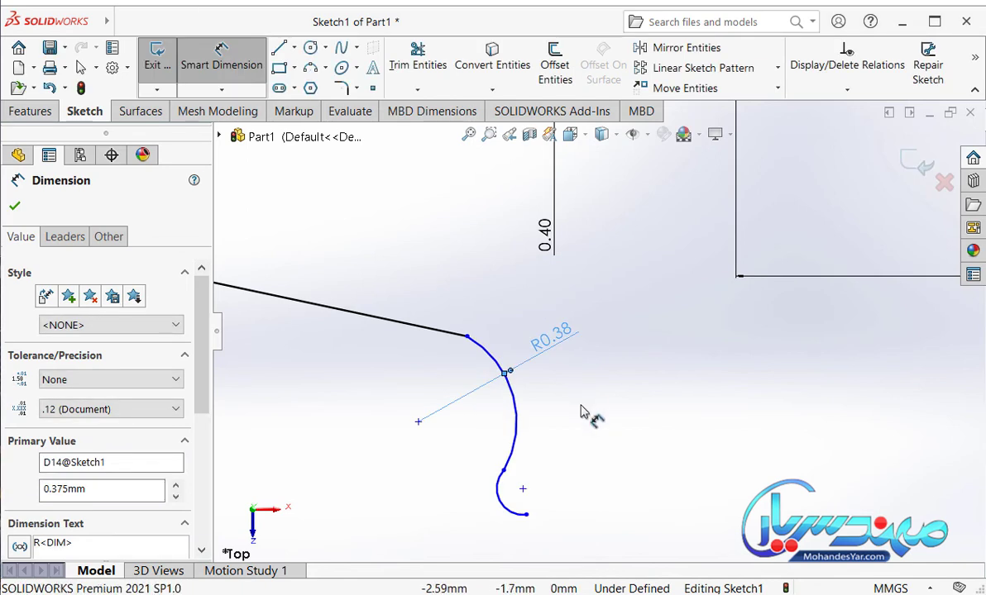
click(589, 412)
Dimension the lower S-bend arc to a 0.375 radius as well.
click(530, 451)
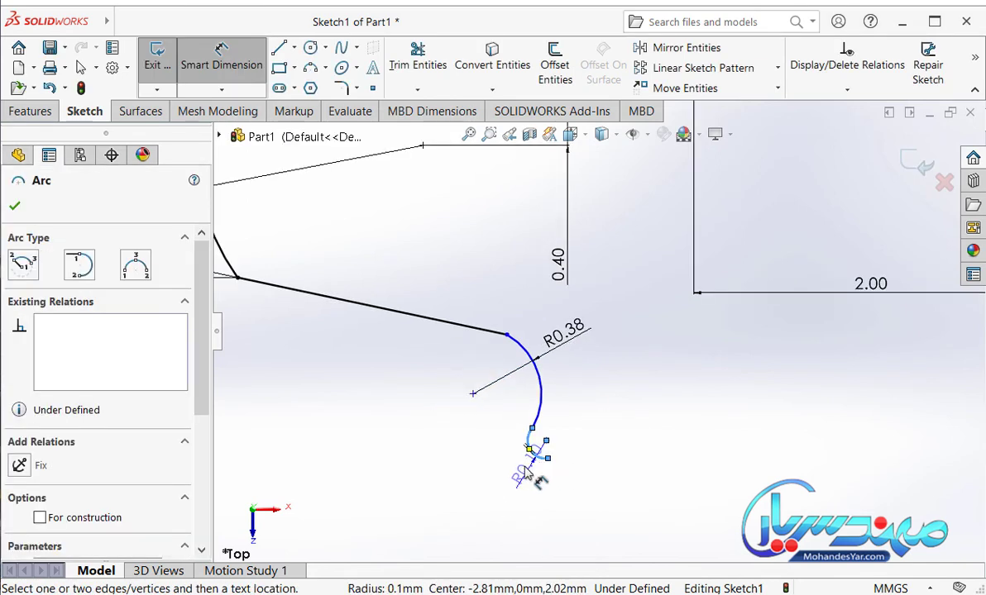
key(Escape)
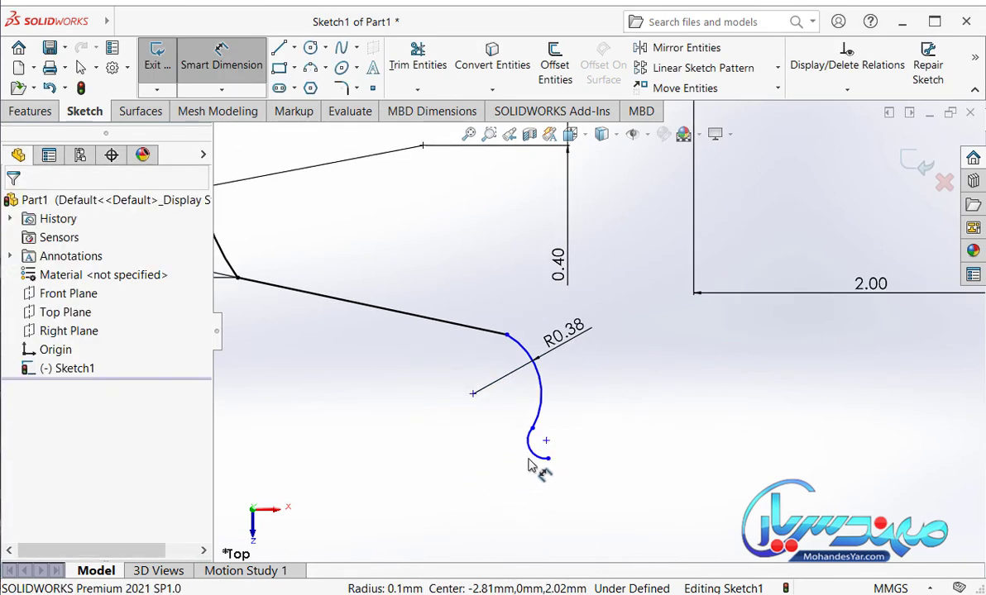
click(534, 456)
click(508, 488)
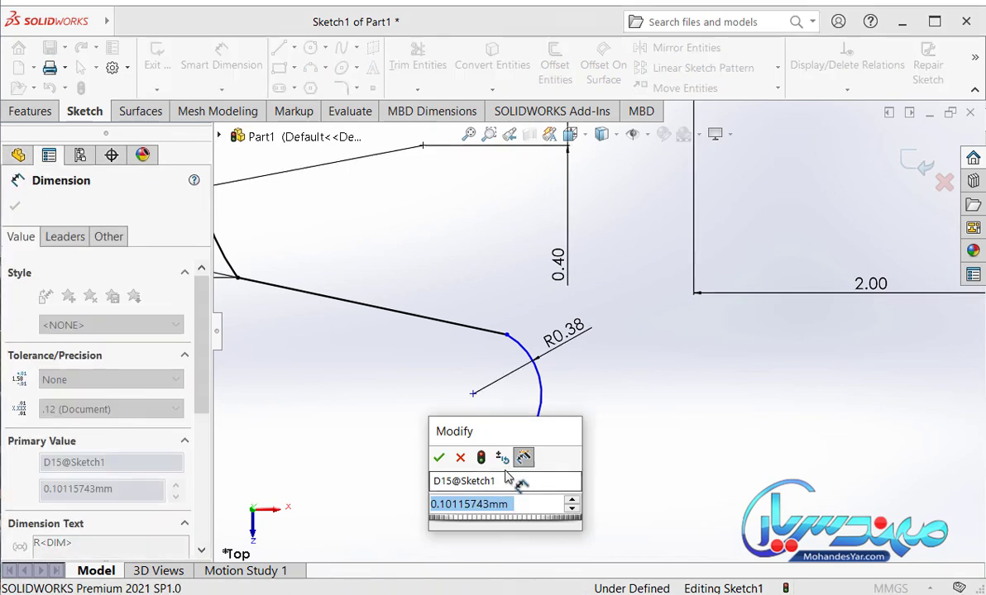
text(0.375)
key(Return)
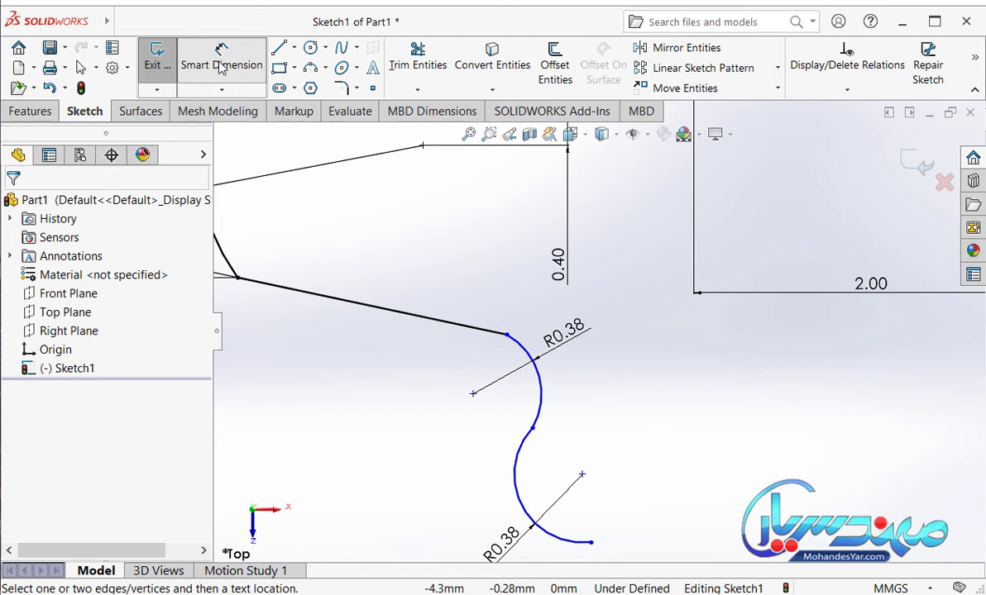
click(220, 61)
Make the upper R0.38 arc tangent to the slanted line and to the lower arc.
click(533, 356)
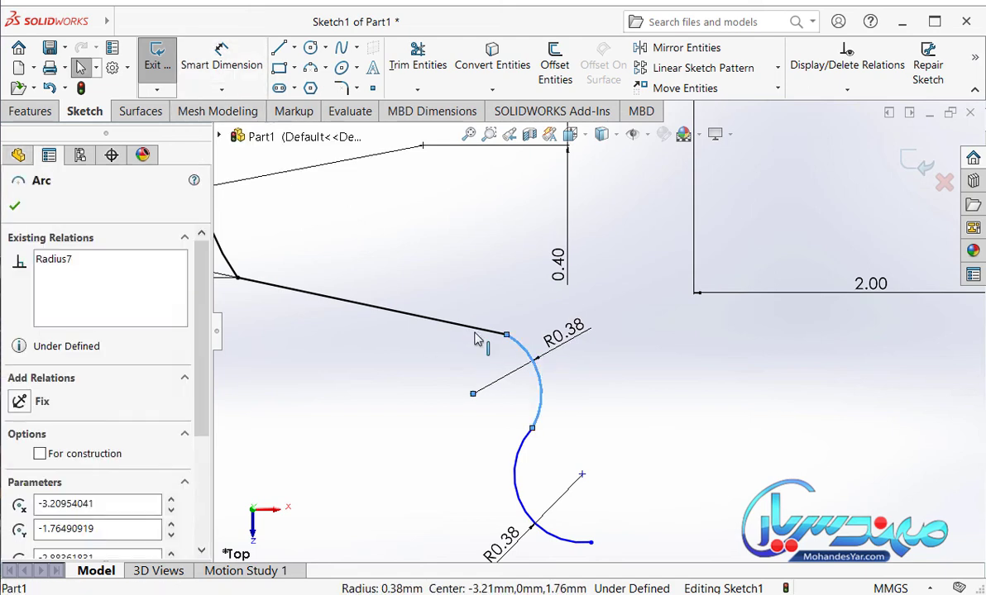
ctrl+click(484, 330)
click(516, 282)
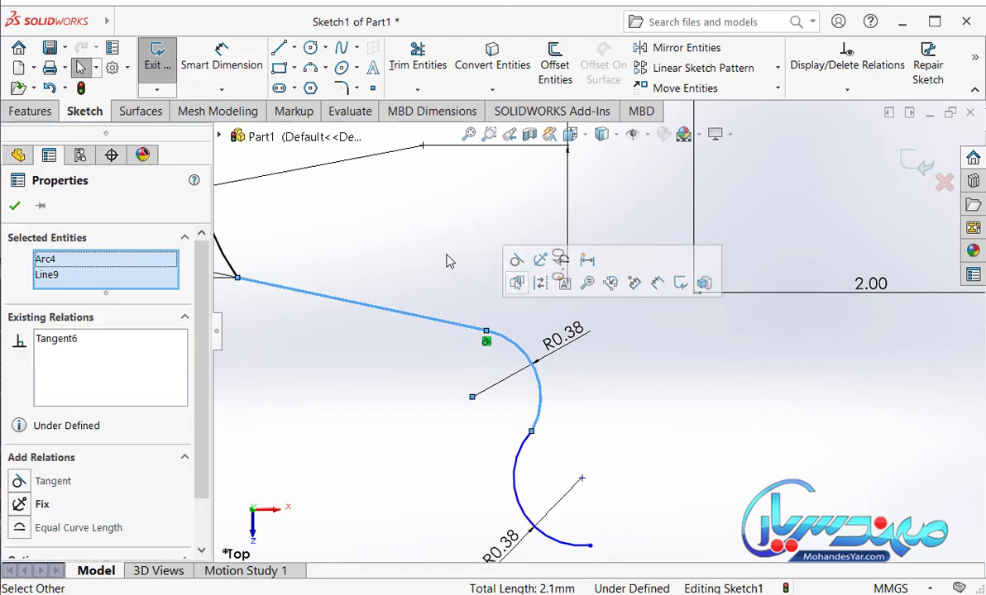
key(Escape)
click(519, 465)
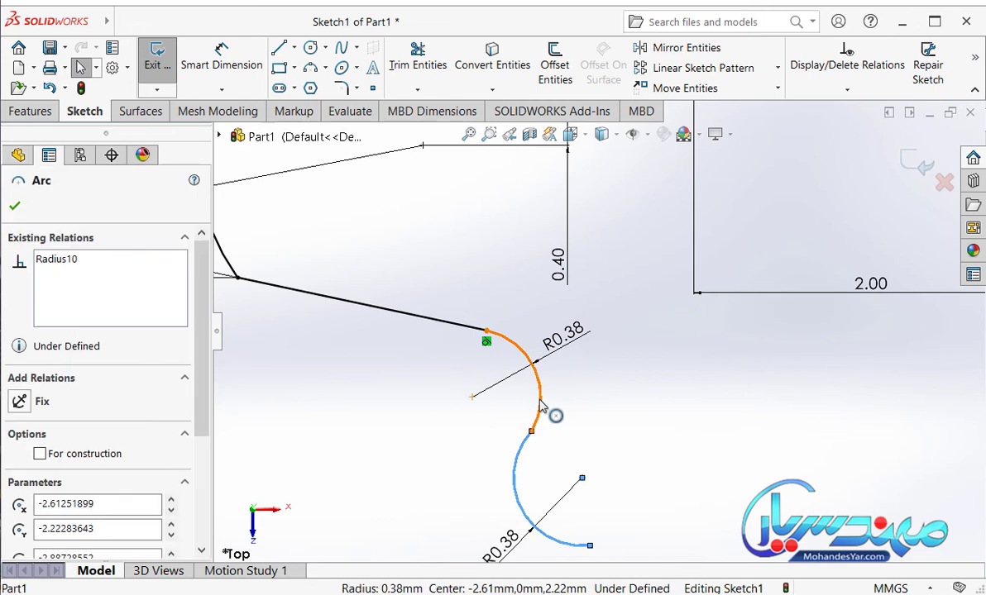
ctrl+click(540, 404)
click(607, 330)
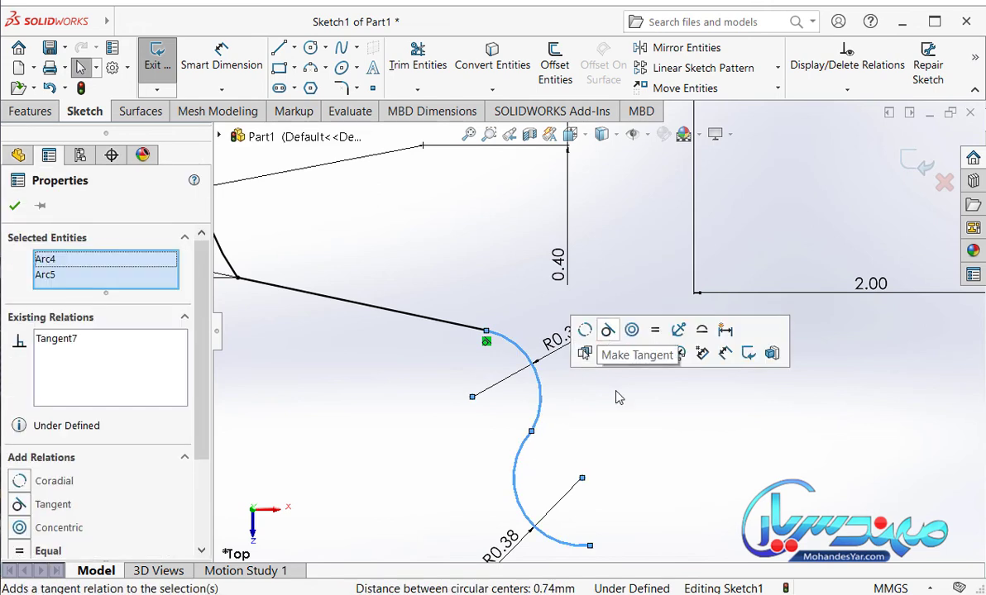
key(Escape)
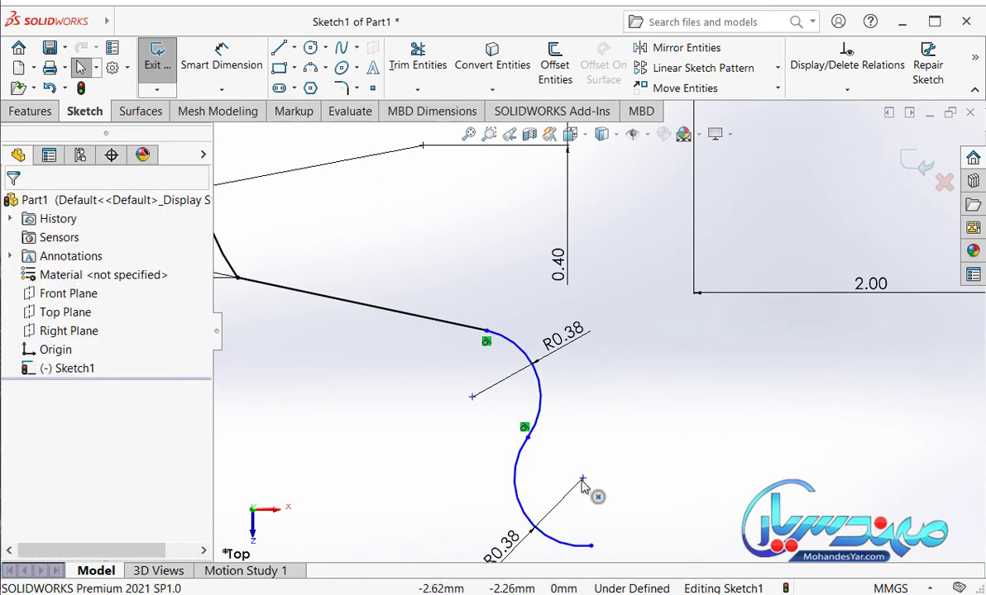
Align the two arc centre points horizontally, then bring up the reference drawing.
click(582, 480)
ctrl+click(472, 398)
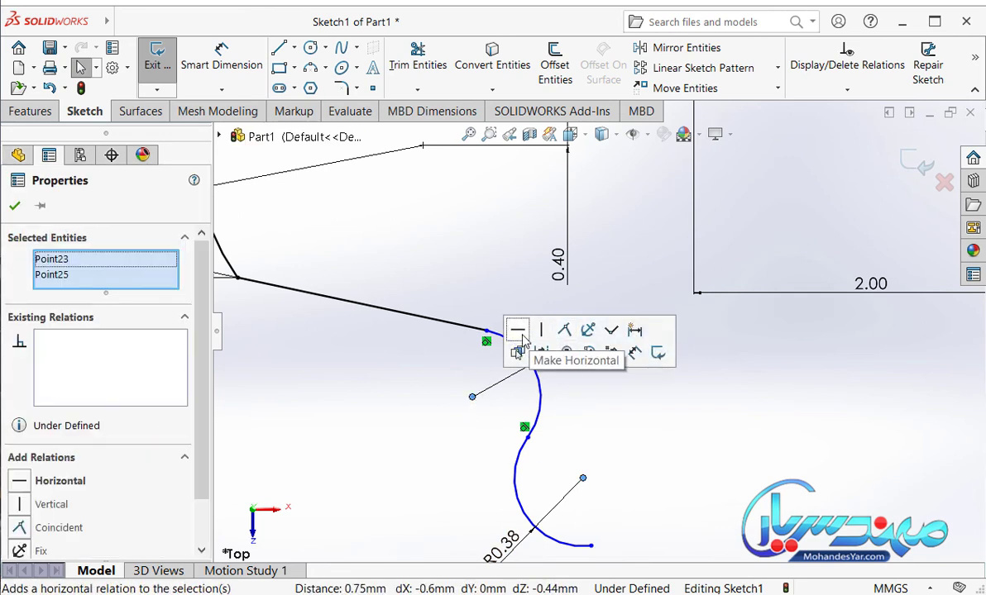
click(523, 339)
click(683, 460)
key(alt+Tab)
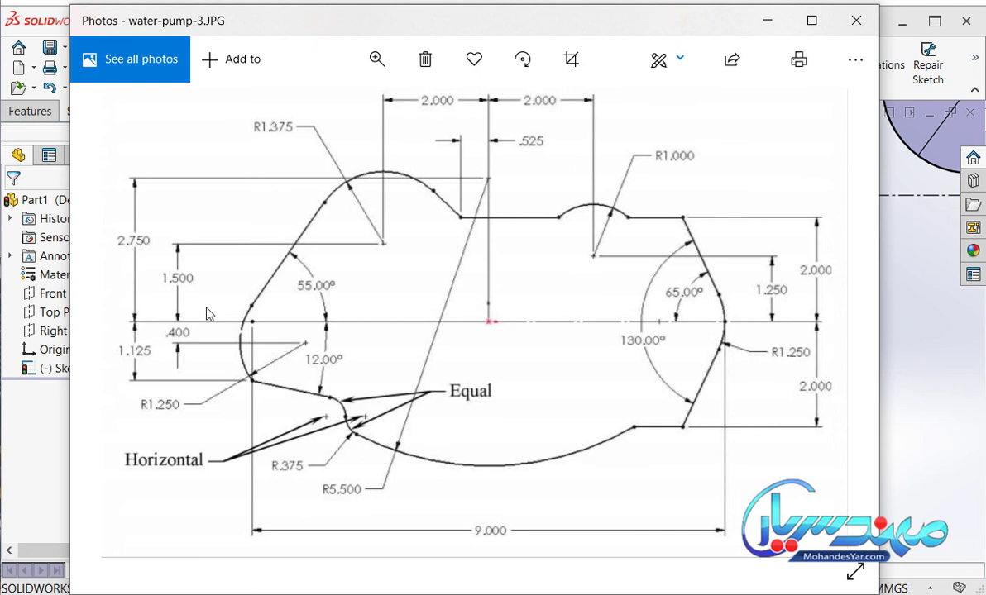
mouse_move(120, 321)
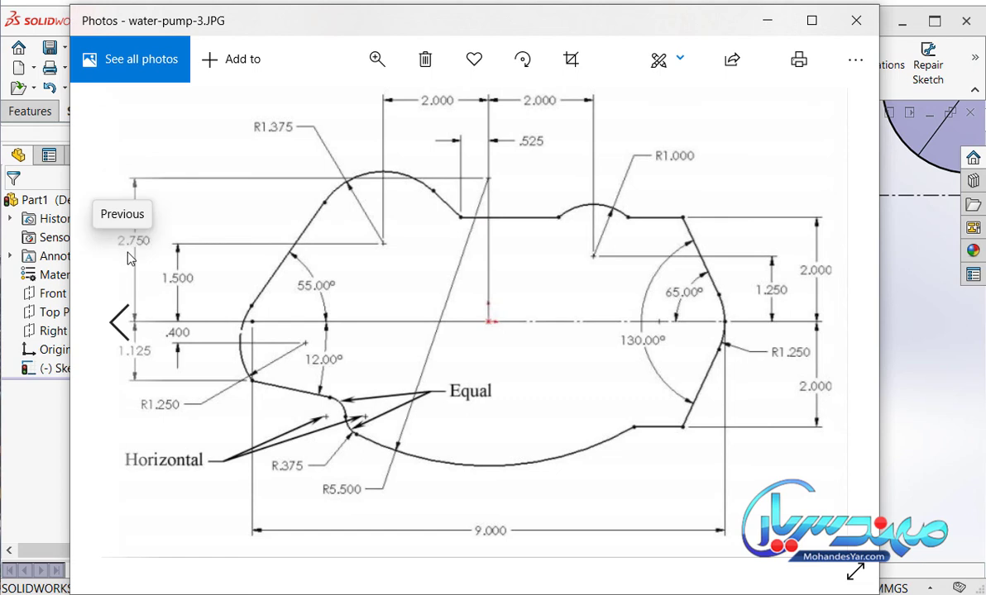
Draw a centerpoint arc centred on the vertical centreline, sweeping right from the lower R0.38 arc's end.
click(766, 23)
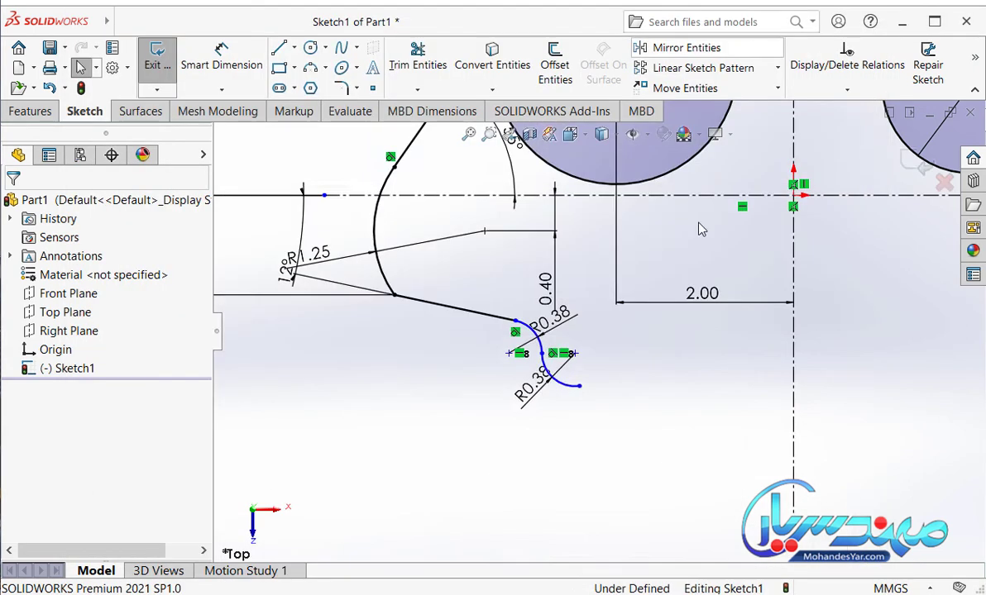
scroll(673, 441, up, 2)
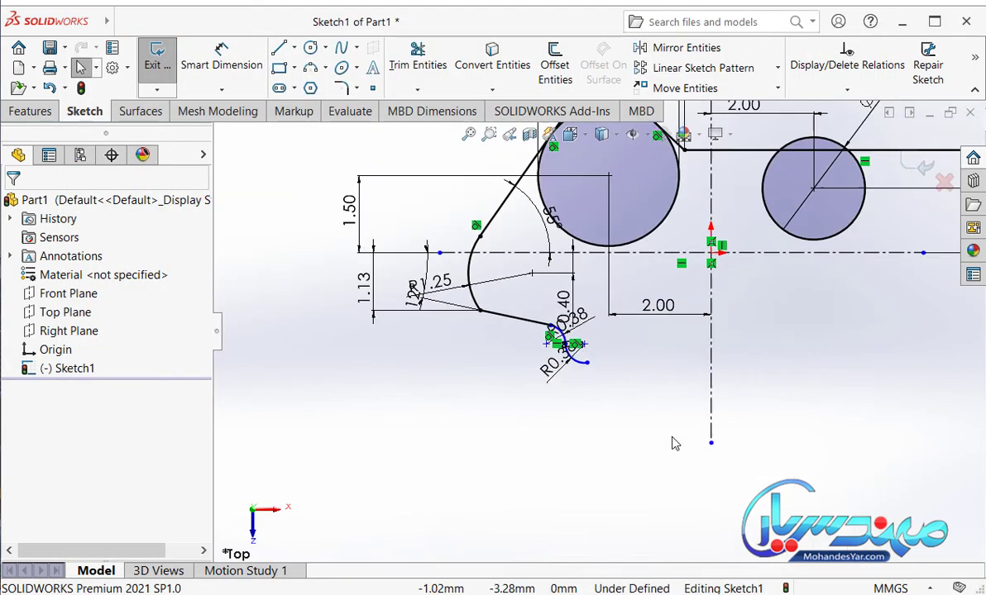
click(327, 70)
click(339, 98)
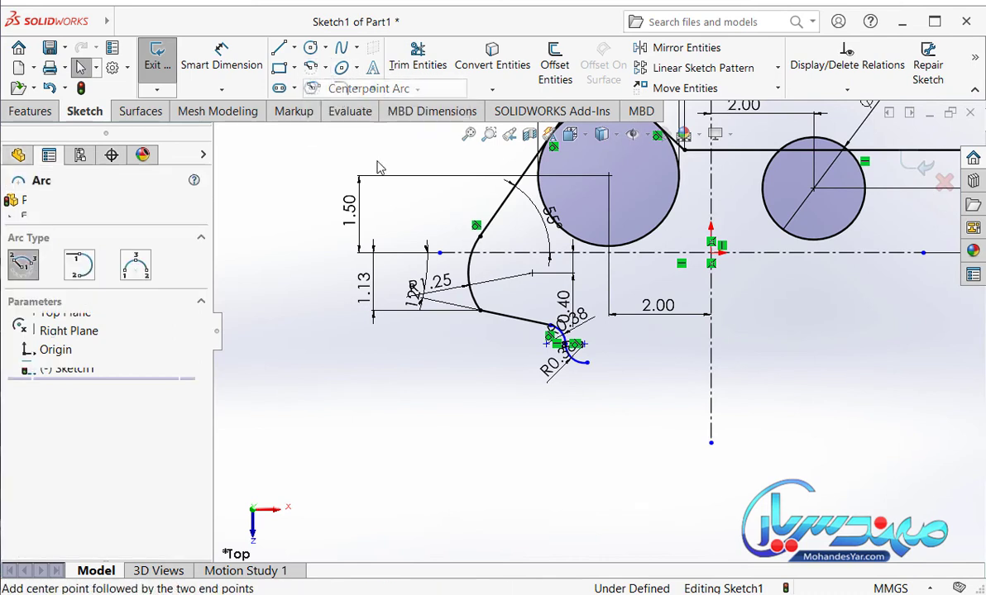
scroll(598, 332, up, 3)
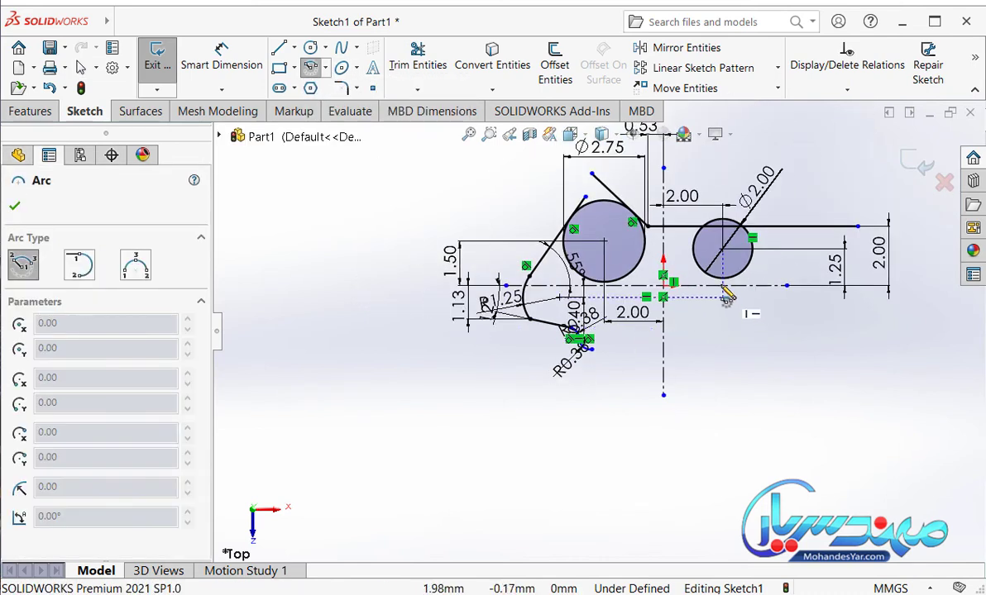
scroll(723, 291, down, 1)
scroll(631, 214, down, 3)
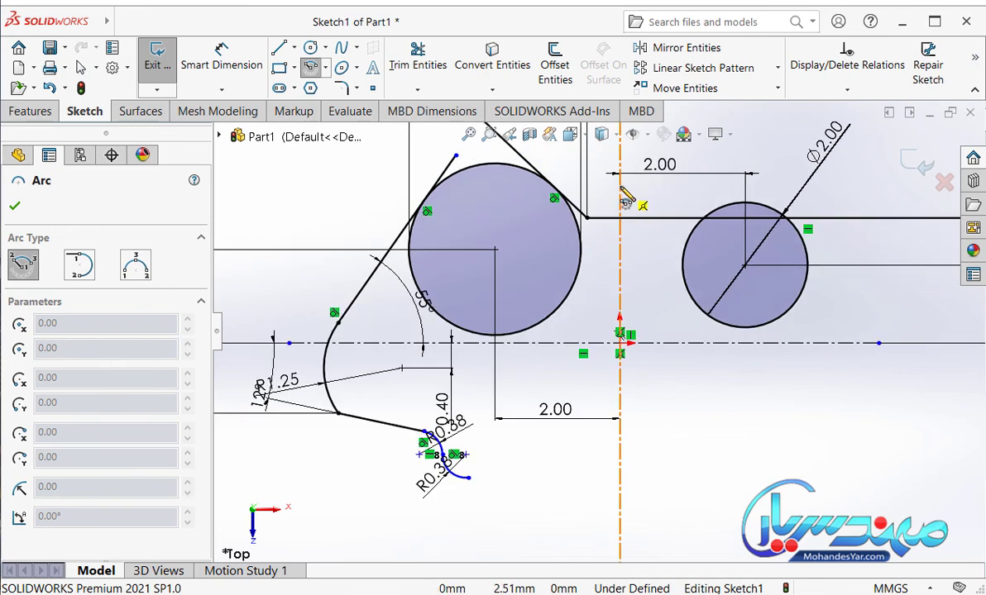
click(620, 189)
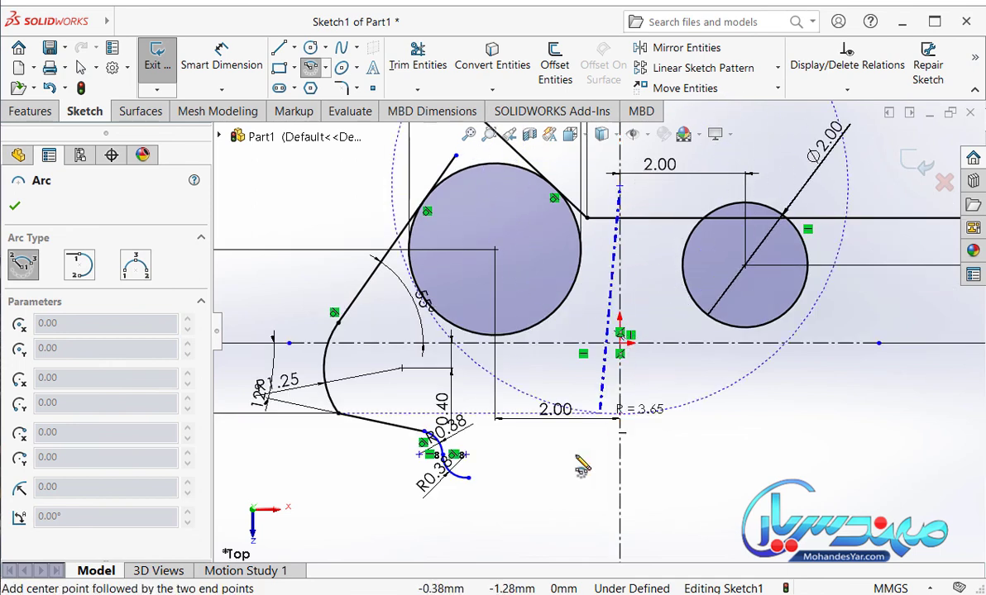
click(468, 478)
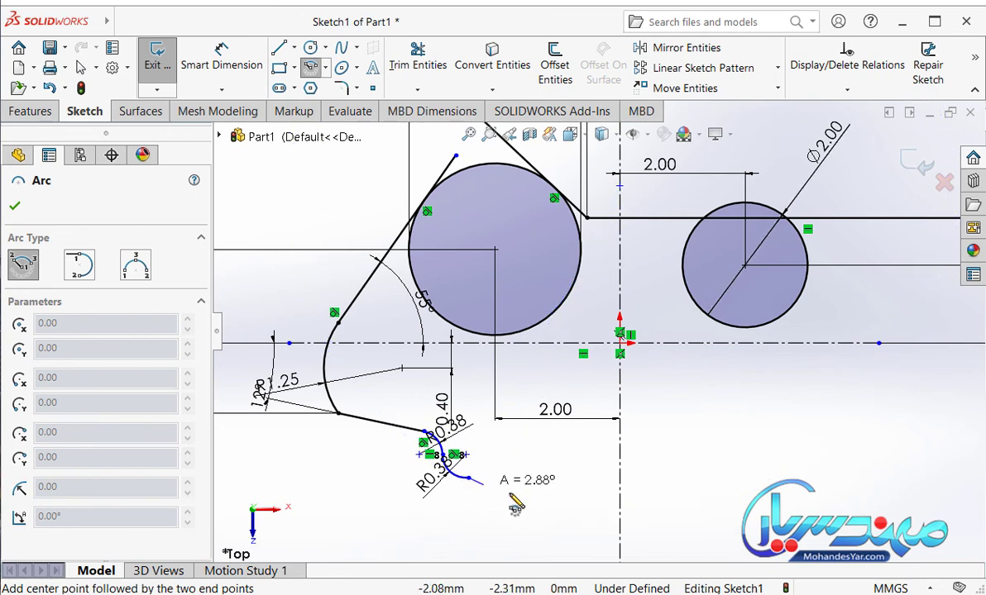
click(770, 473)
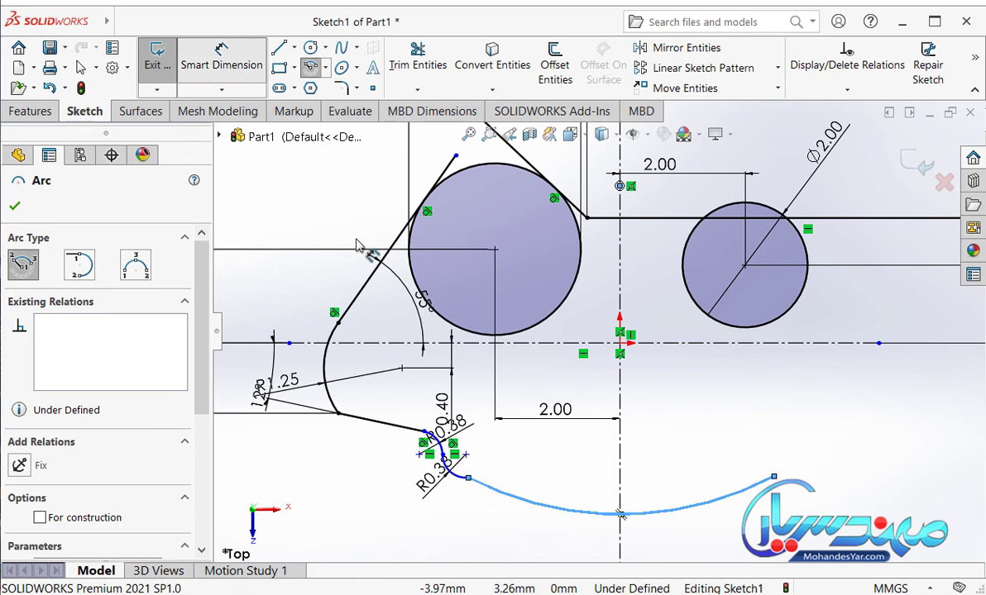
Dimension the large bottom arc to a 5.5 radius.
click(221, 58)
click(546, 510)
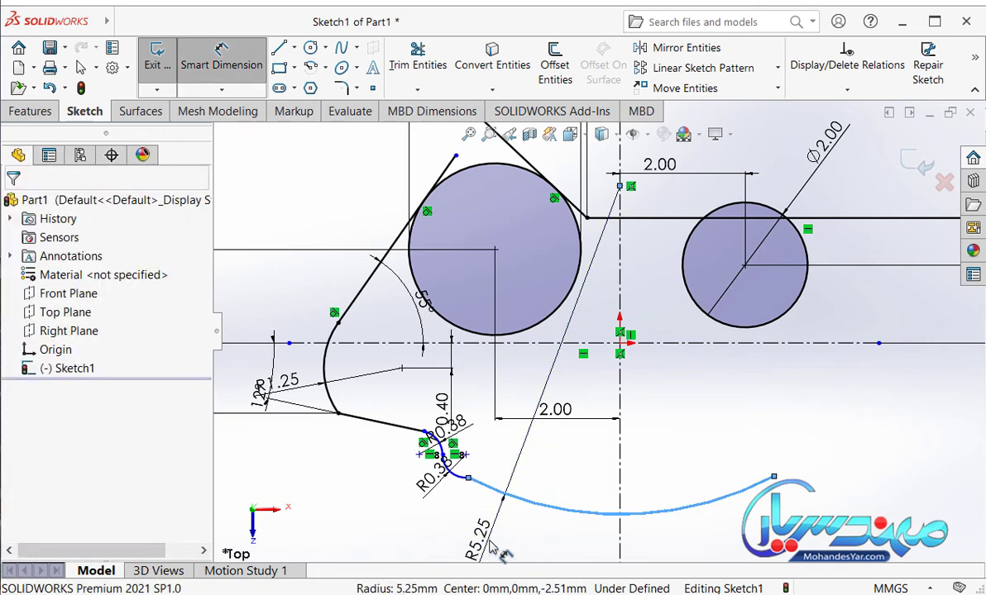
click(475, 529)
text(5.5)
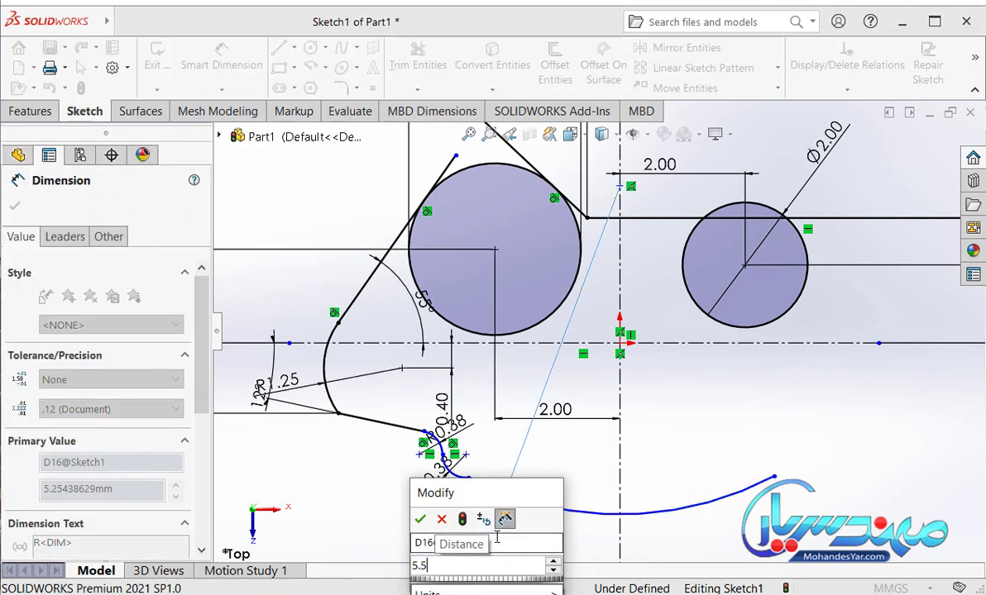
key(Return)
click(710, 457)
Add a vertical 2.75 distance dimension at the large arc's centre point.
key(f)
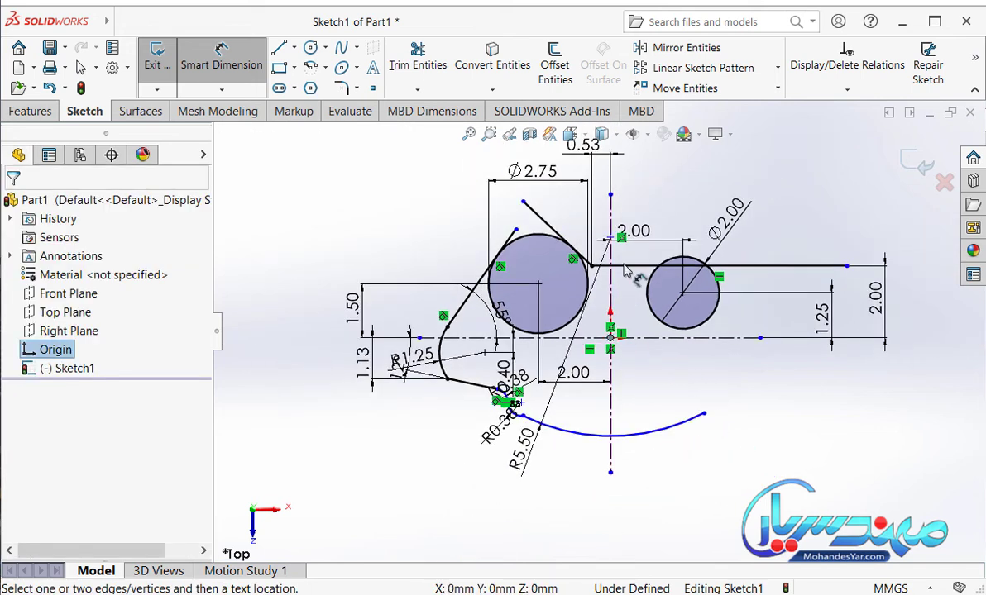
scroll(623, 258, down, 3)
scroll(623, 265, up, 1)
scroll(621, 281, up, 1)
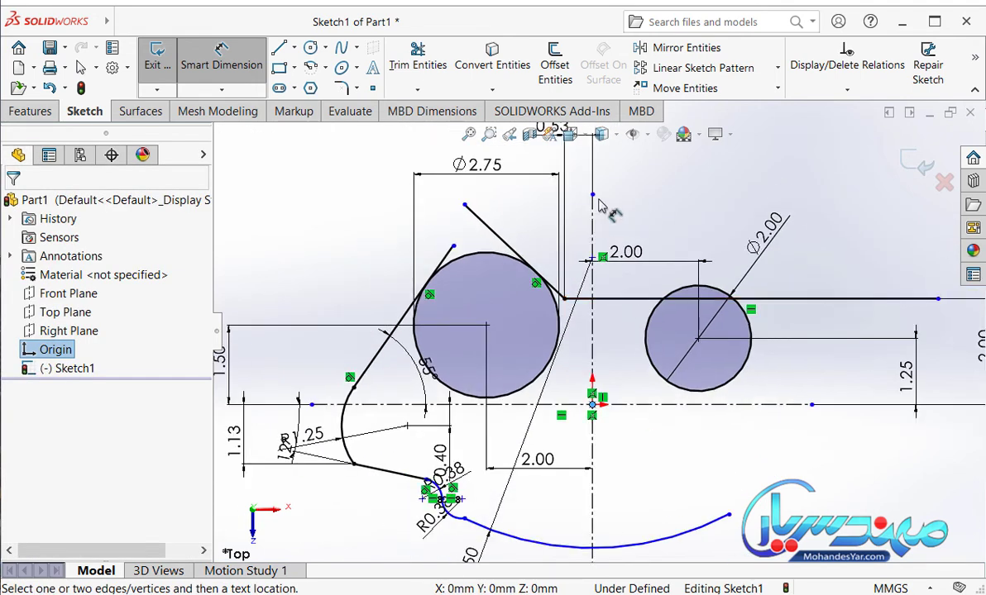
scroll(592, 214, down, 2)
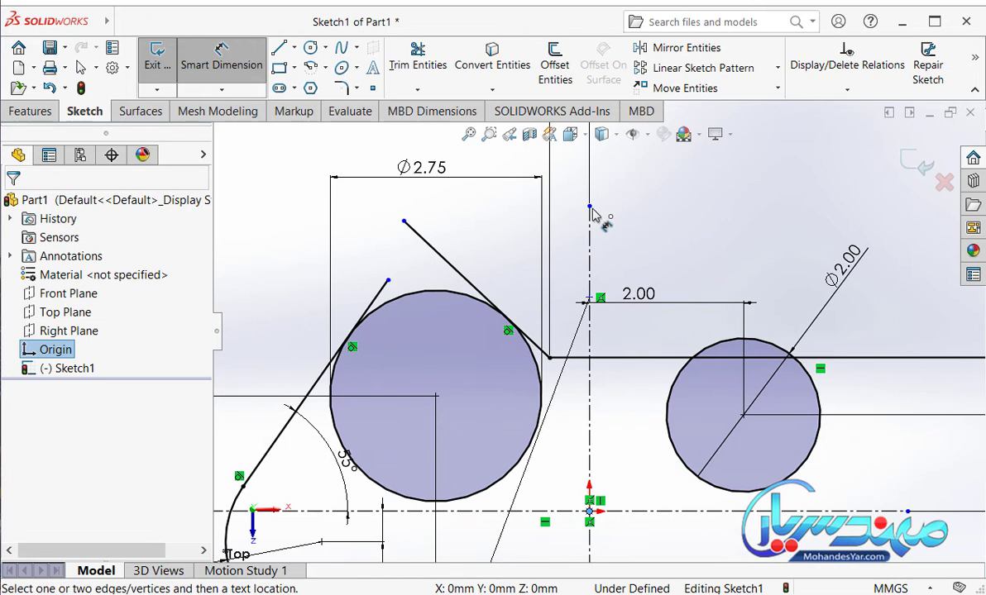
click(591, 300)
scroll(606, 327, up, 2)
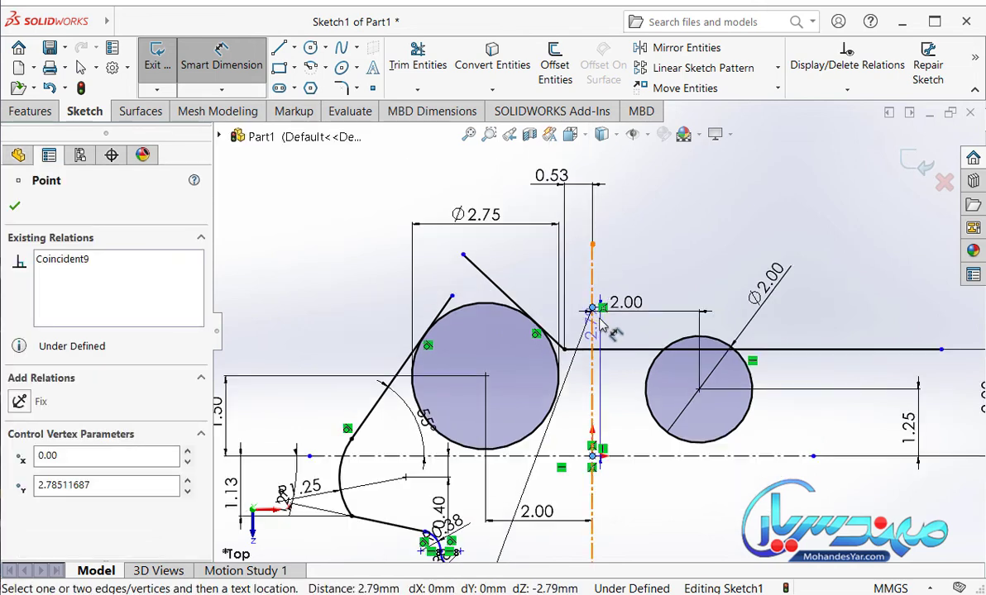
scroll(595, 323, up, 3)
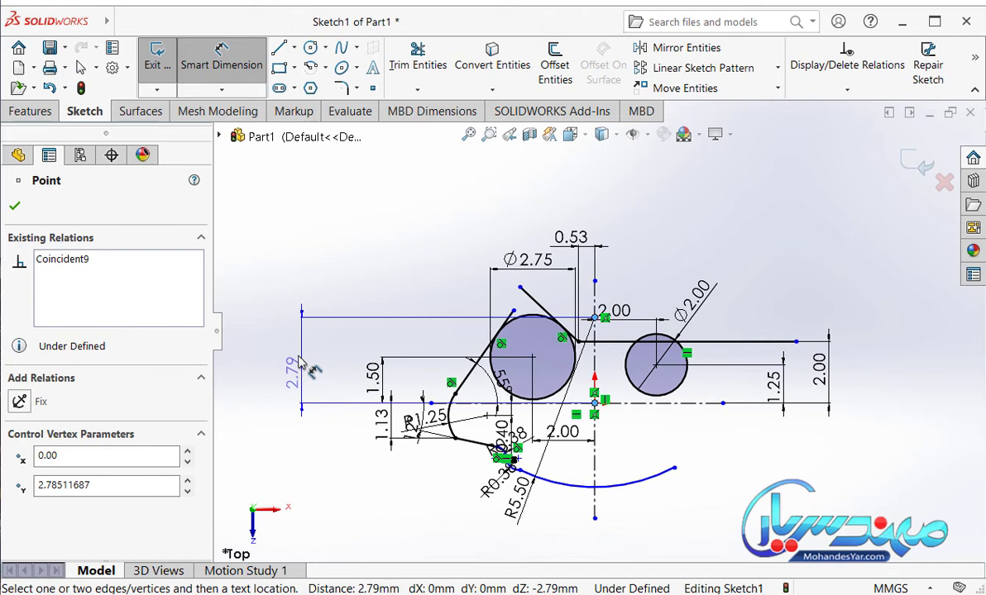
click(301, 364)
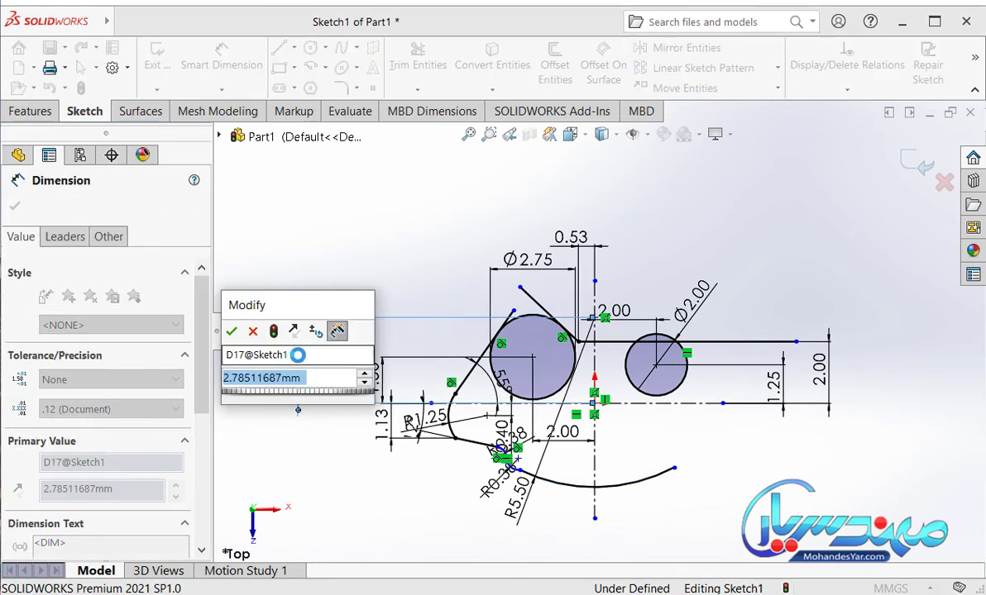
text(2.75)
key(Return)
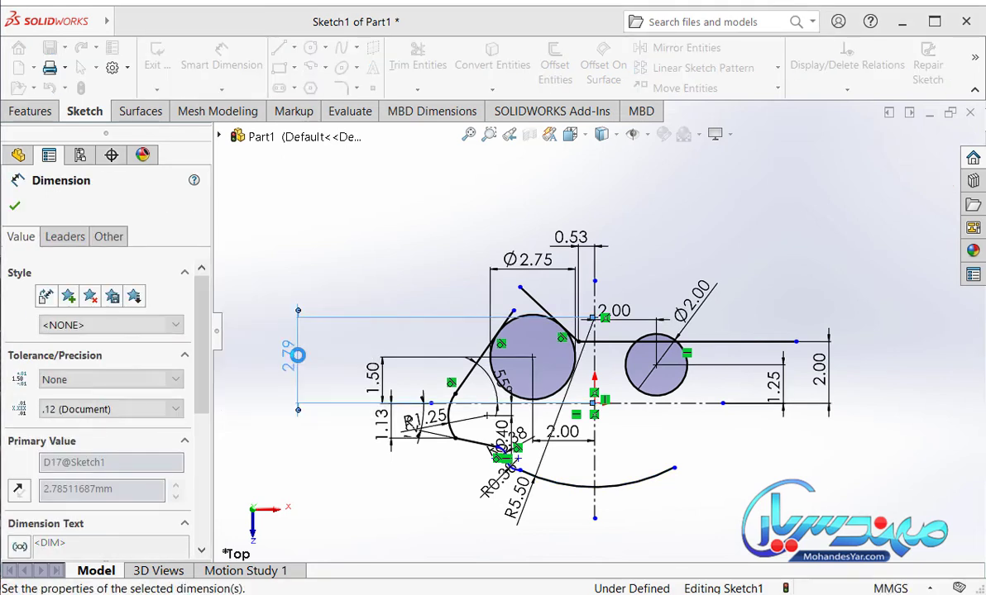
scroll(619, 343, down, 5)
Extend the vertical centerline's top endpoint further upward.
scroll(600, 335, up, 3)
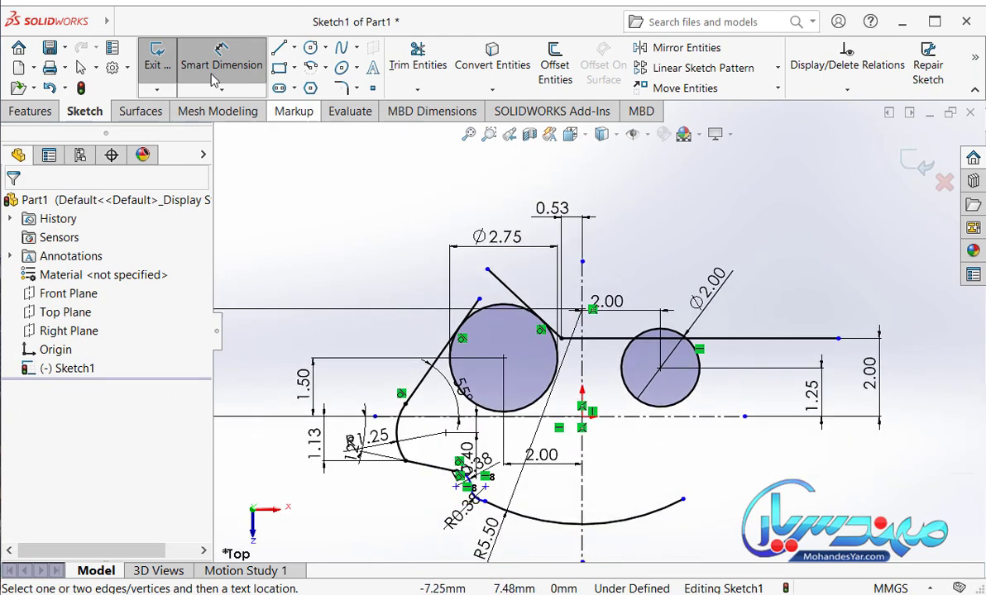
click(213, 74)
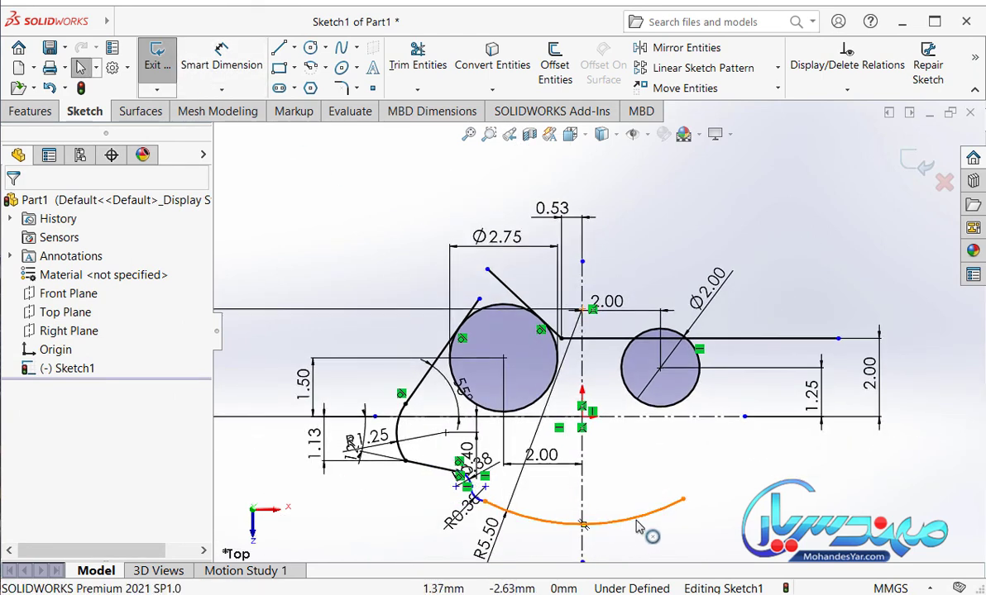
click(638, 528)
scroll(591, 313, down, 4)
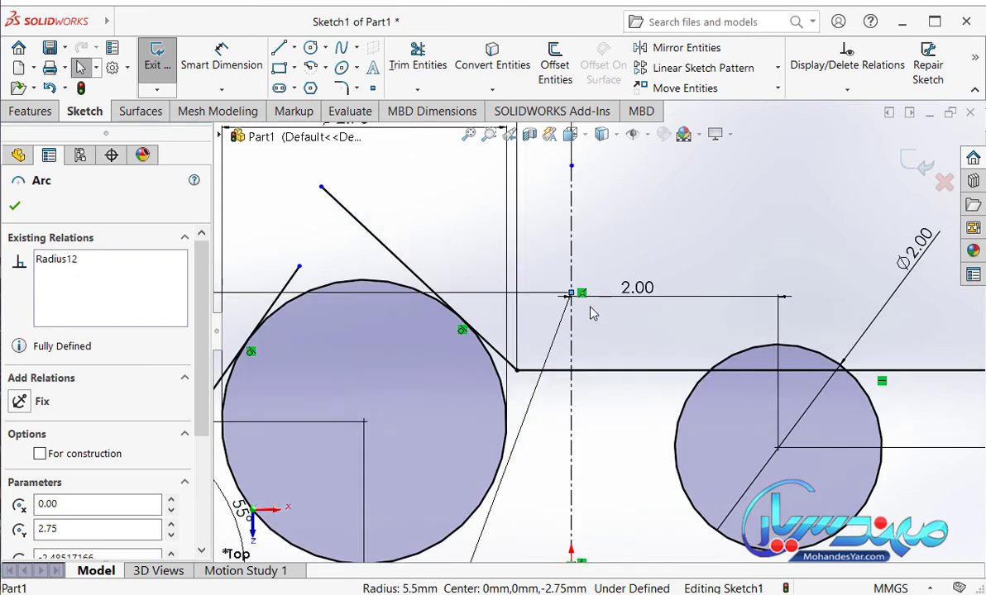
scroll(579, 302, down, 2)
scroll(560, 295, down, 2)
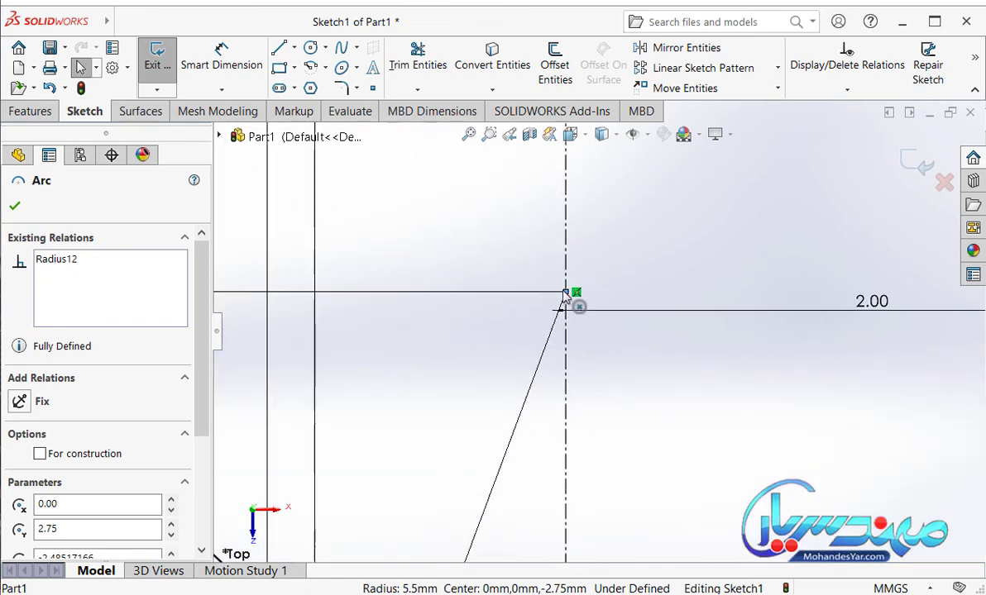
scroll(593, 357, up, 3)
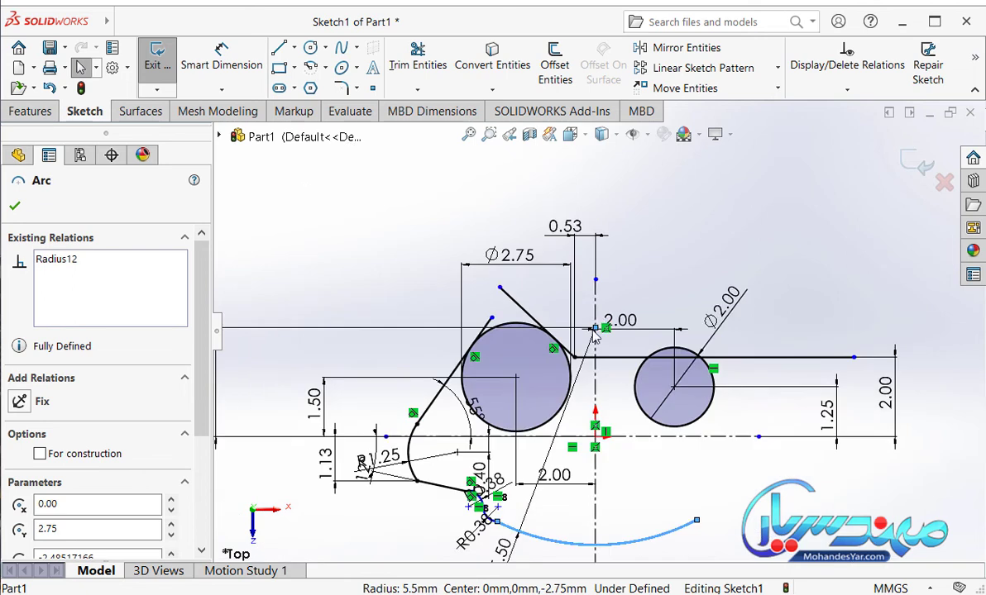
scroll(602, 252, down, 2)
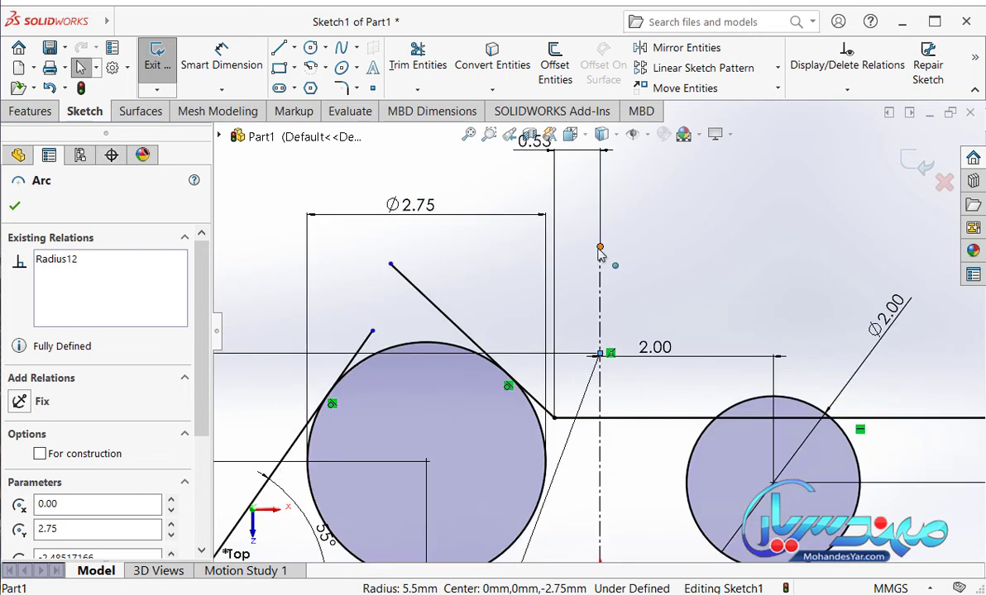
drag(600, 248, 601, 187)
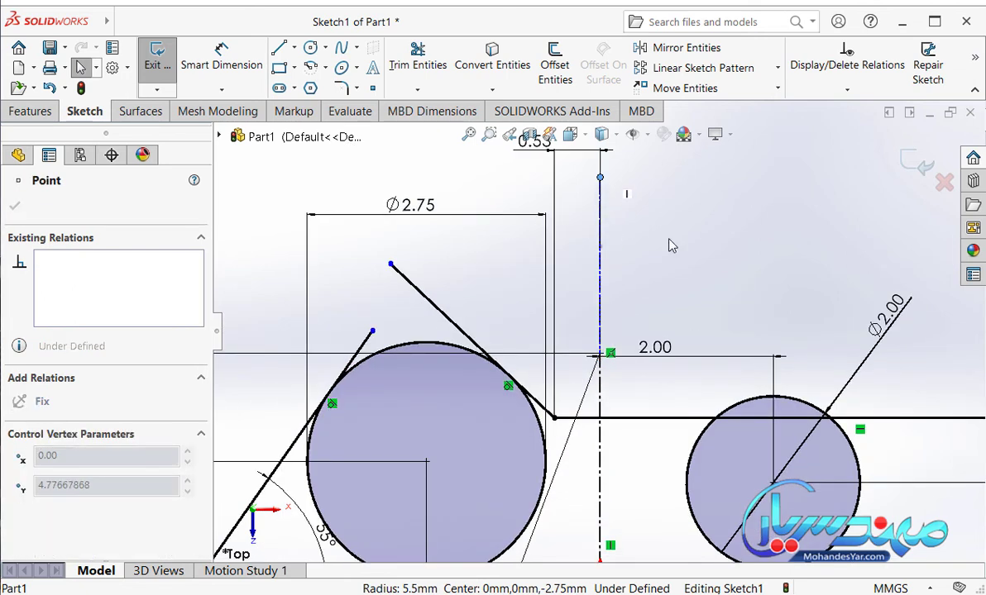
scroll(682, 274, up, 2)
scroll(655, 247, up, 1)
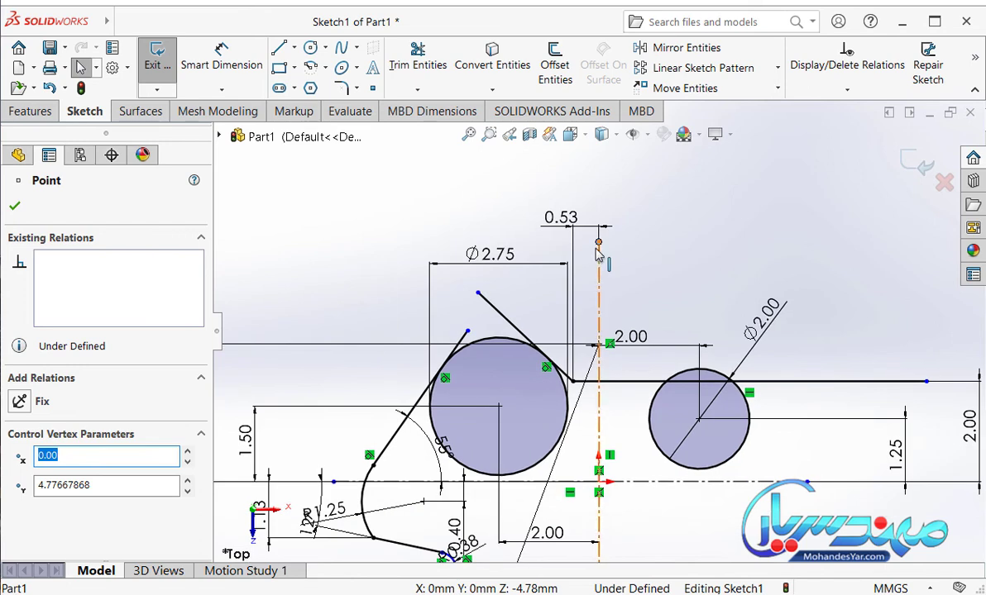
drag(601, 246, 599, 165)
click(645, 253)
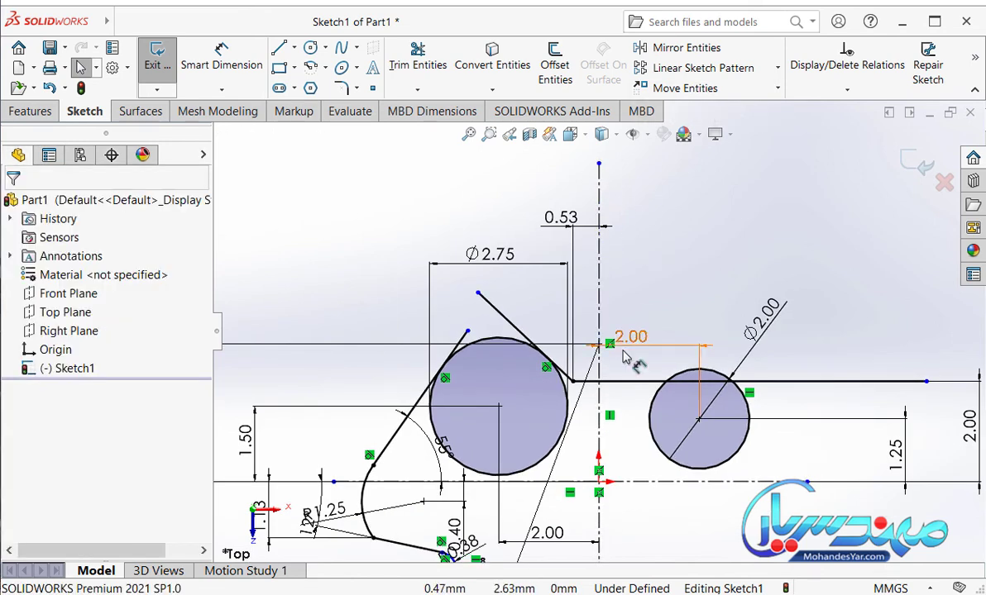
Make the small R0.38 arc tangent to the large R5.50 arc.
scroll(624, 366, down, 2)
scroll(624, 366, up, 2)
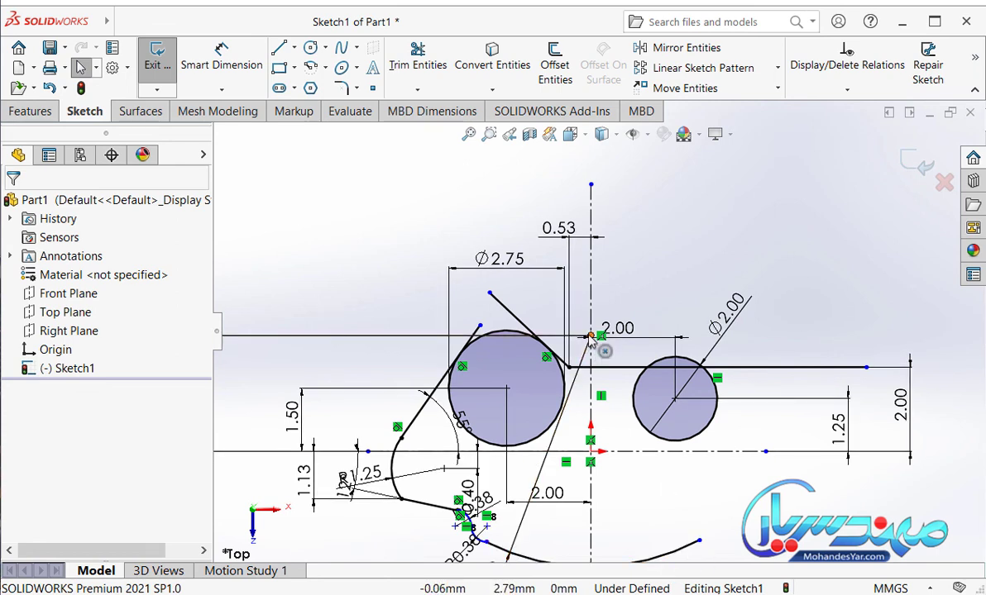
scroll(616, 356, up, 1)
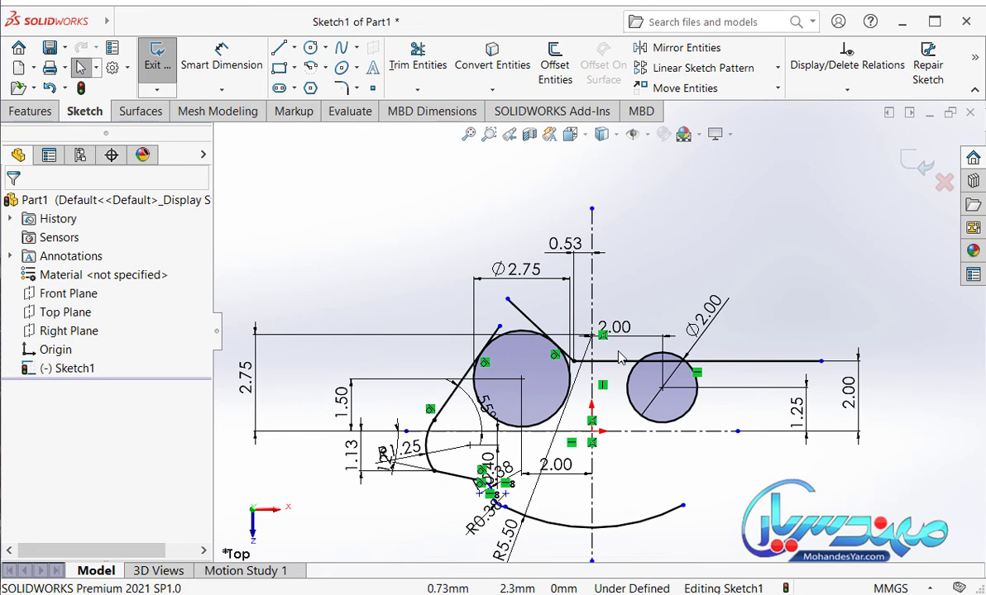
scroll(547, 521, down, 1)
scroll(545, 521, down, 2)
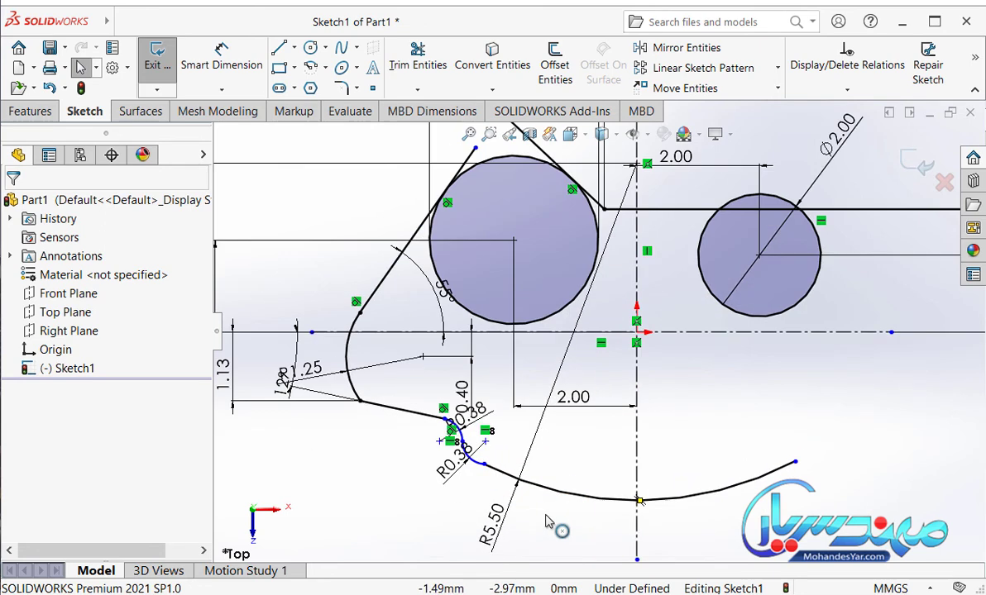
scroll(405, 413, down, 2)
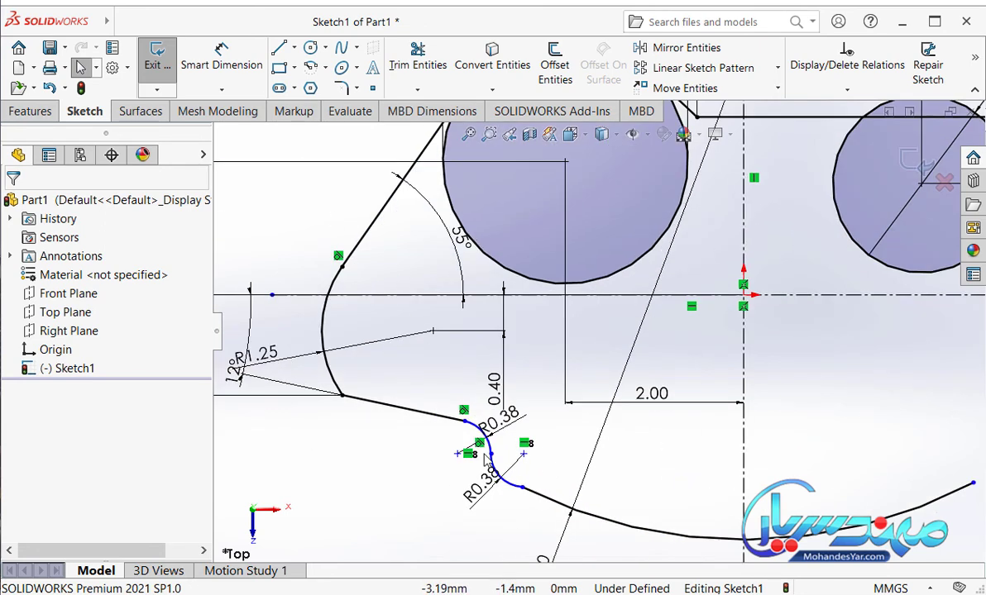
click(512, 484)
ctrl+click(539, 497)
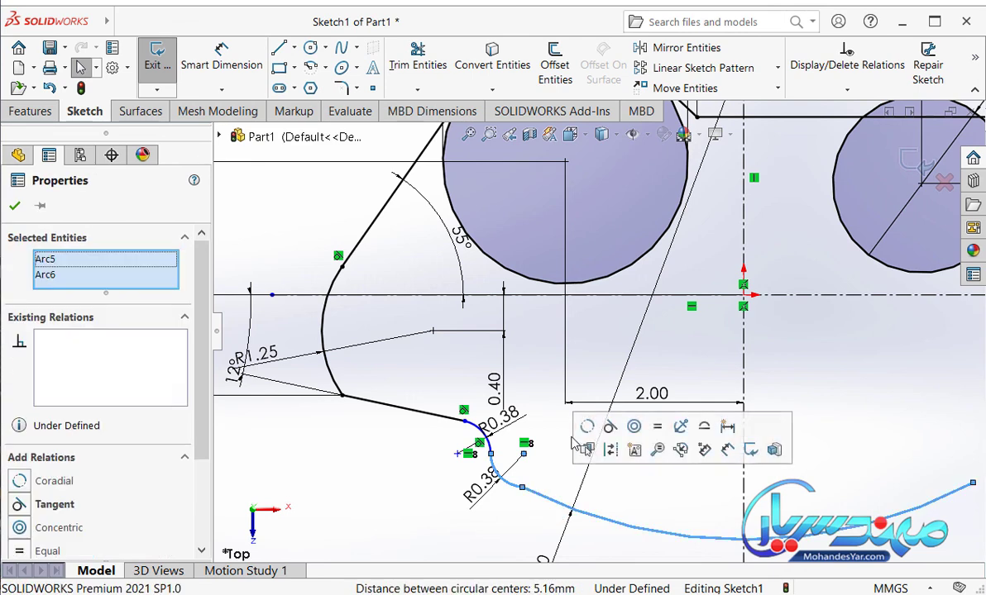
click(610, 428)
click(639, 499)
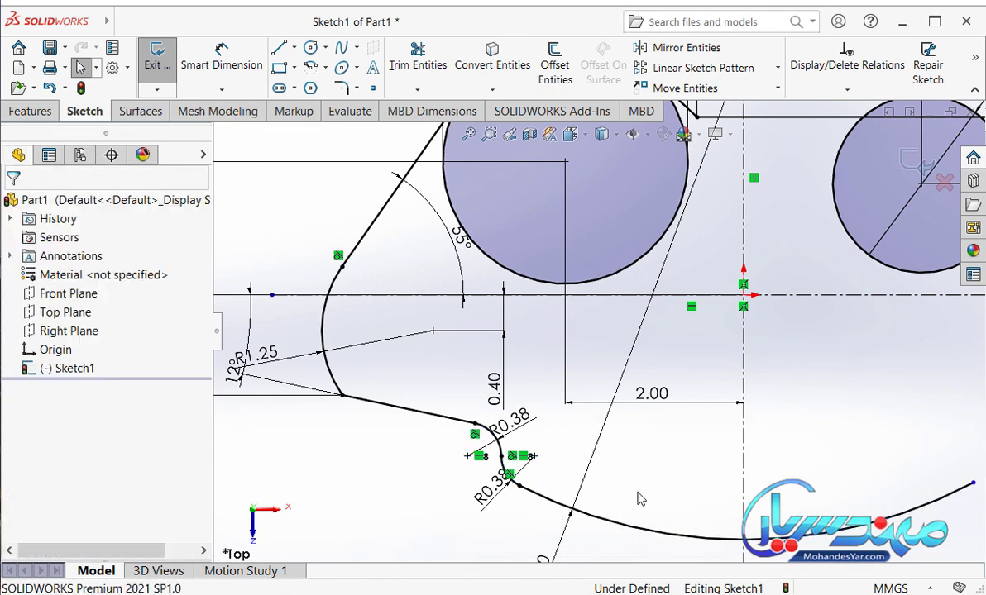
key(f)
key(alt+Tab)
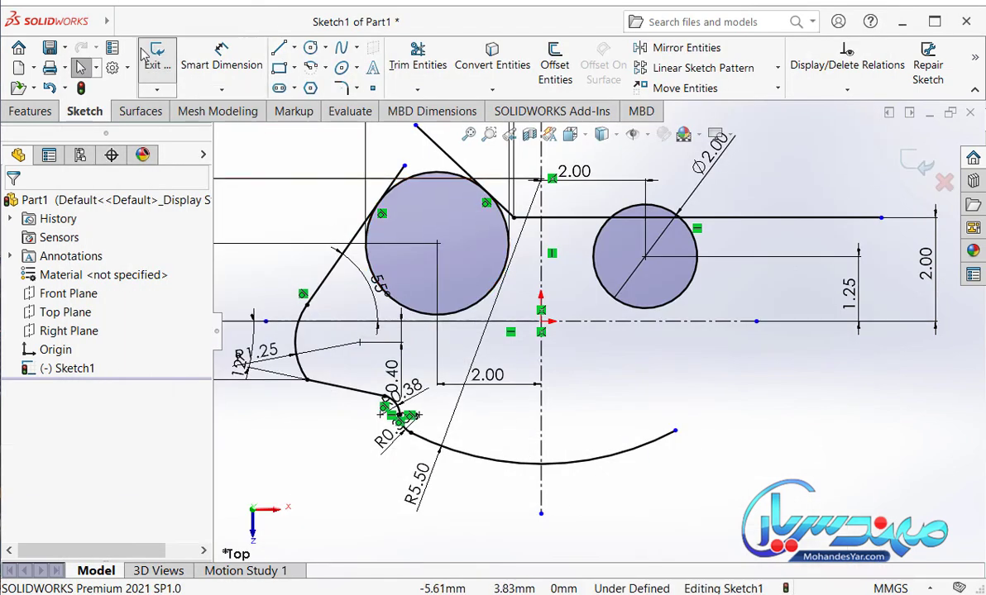
Draw a short horizontal line to the right from the large arc's right end.
click(279, 48)
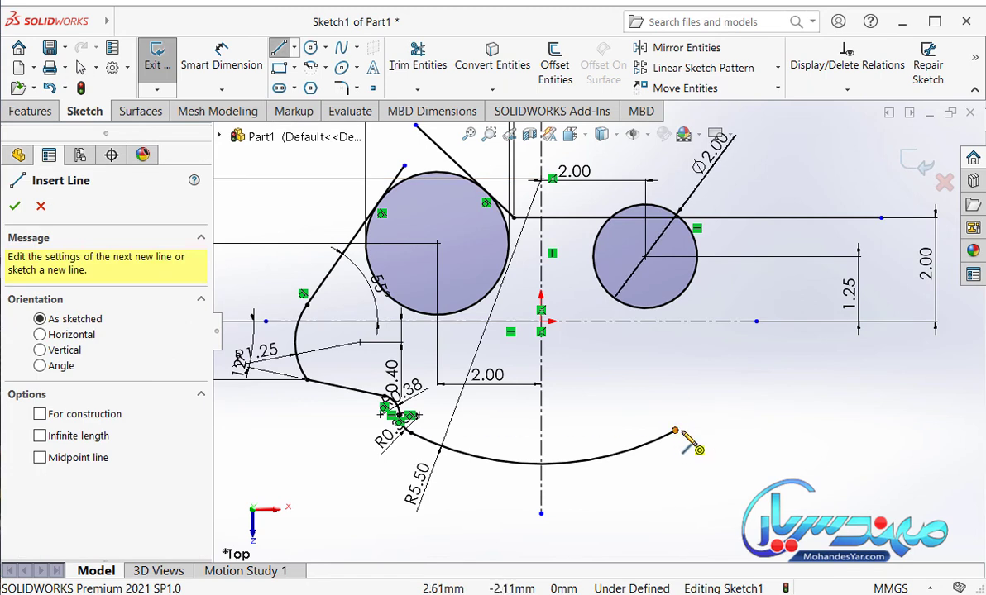
click(675, 431)
click(749, 432)
Dimension the new line 2.00 vertically from the horizontal centerline.
right_click(749, 433)
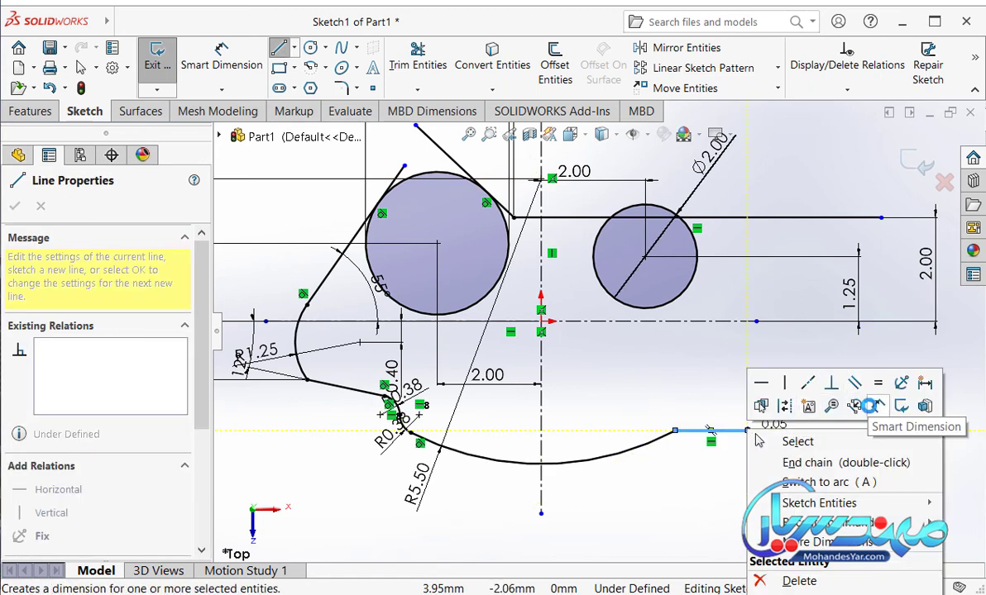
click(869, 405)
click(724, 431)
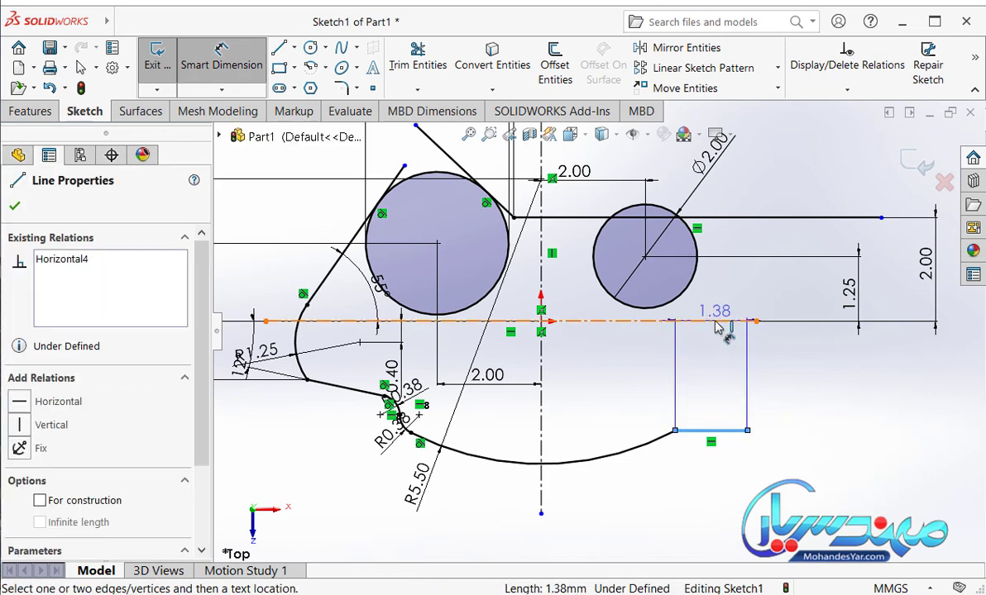
click(718, 324)
click(934, 368)
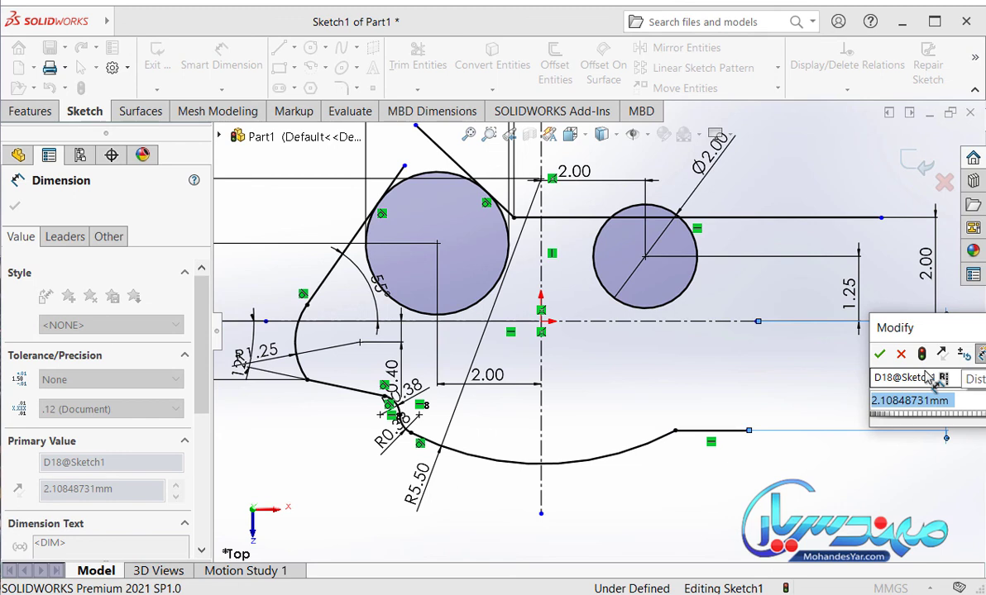
text(2)
click(880, 355)
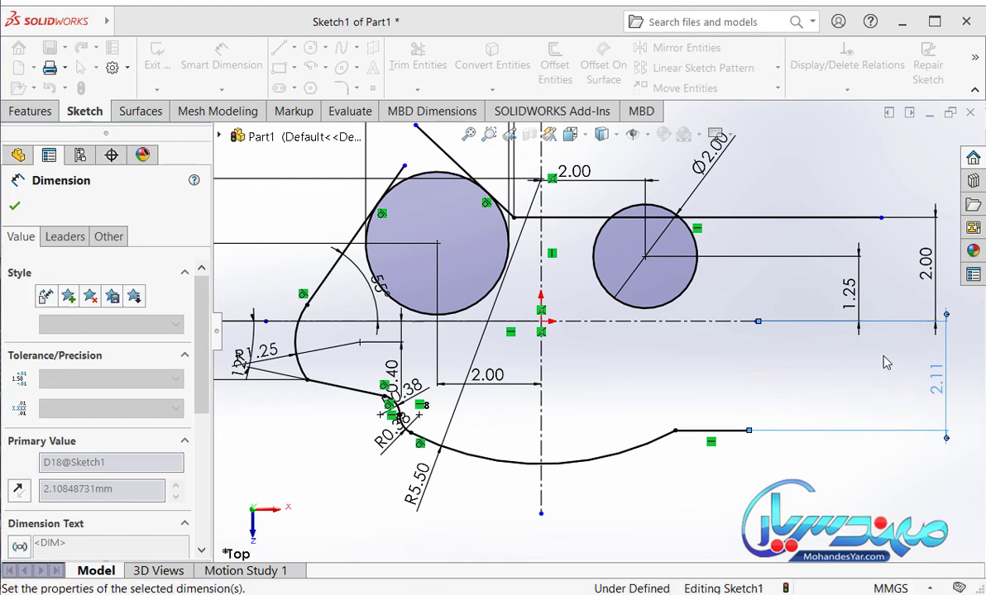
click(825, 483)
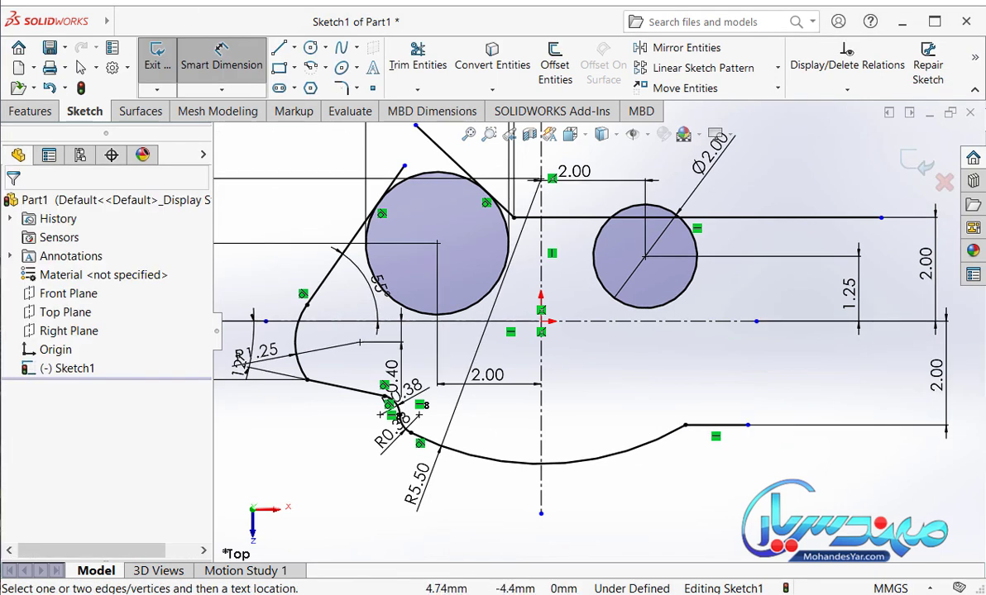
key(alt+Tab)
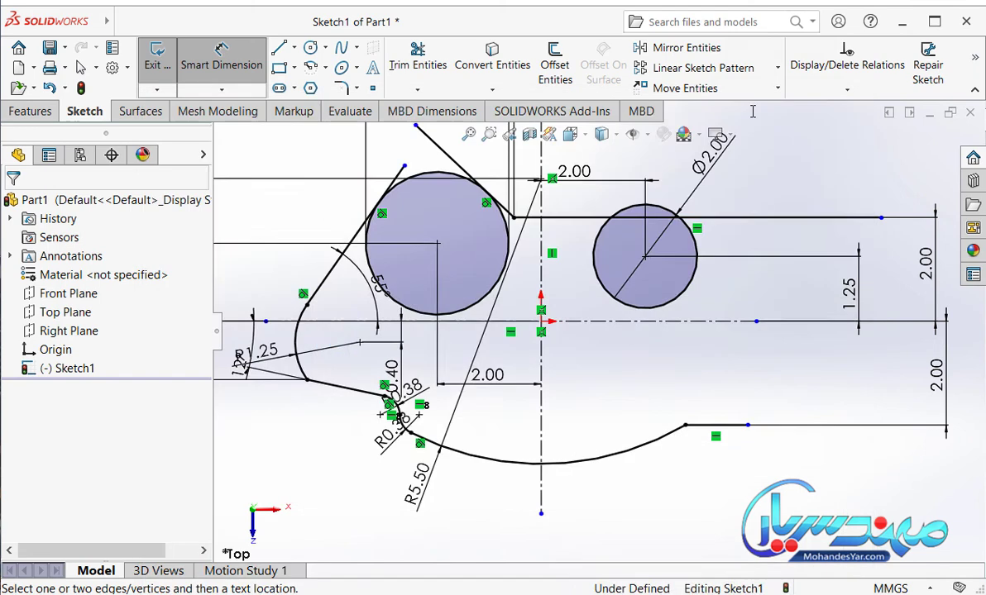
Close the Photos window showing the water-pump-3.JPG drawing.
click(889, 217)
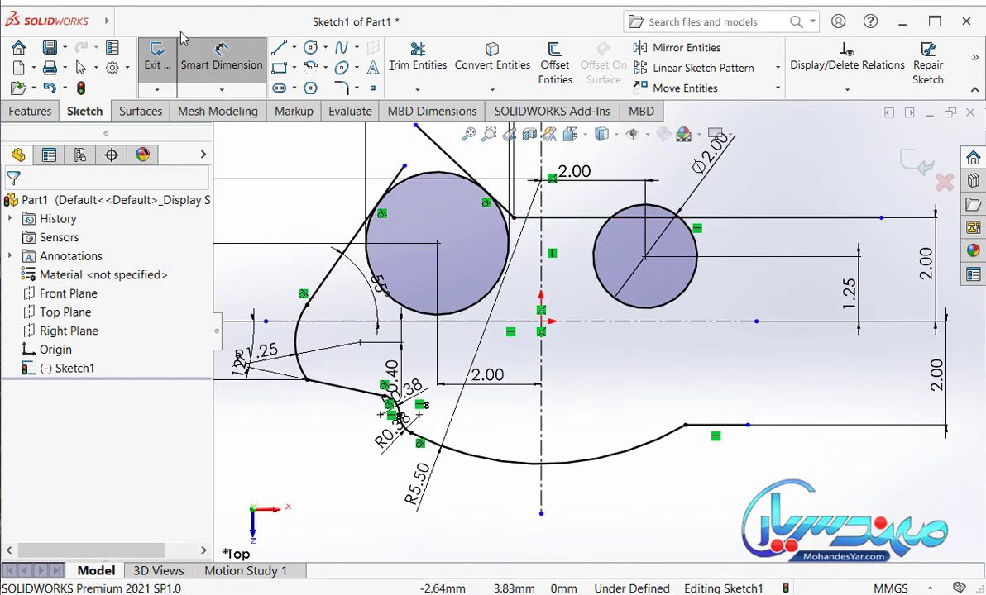
Shorten the top horizontal line leftward and lengthen the horizontal centerline to the right.
click(881, 218)
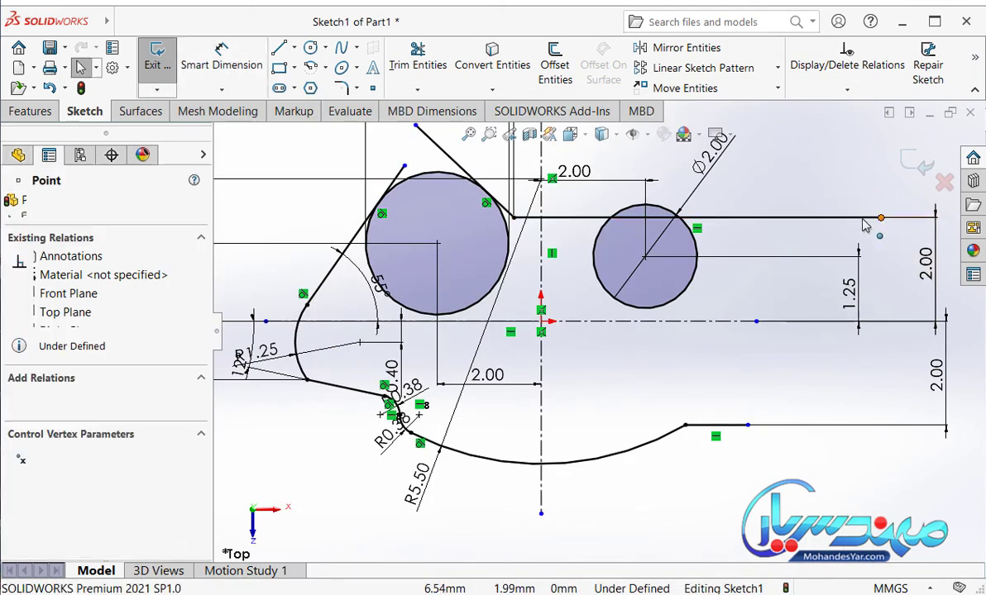
drag(862, 219, 785, 225)
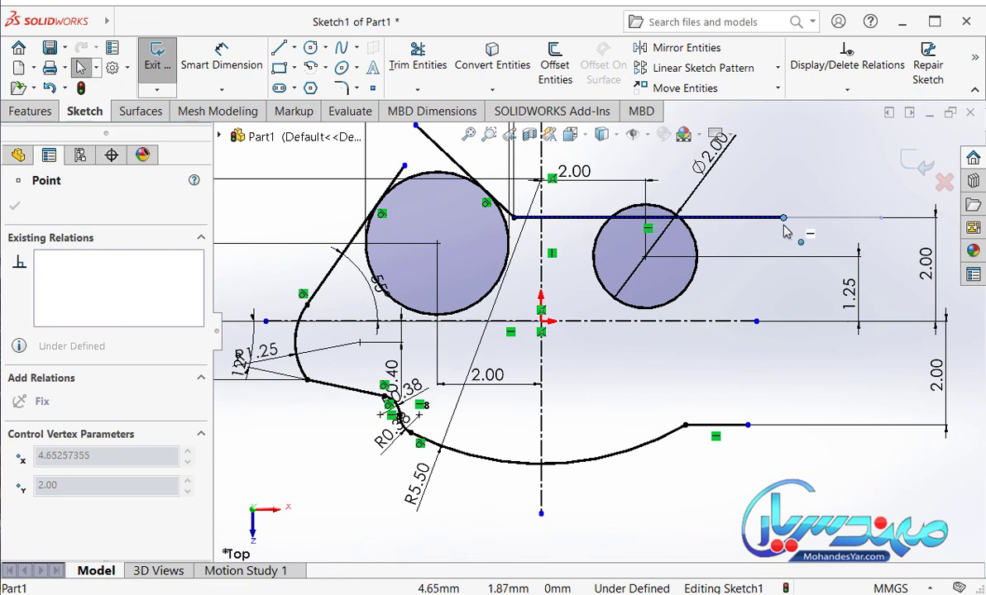
drag(756, 322, 926, 325)
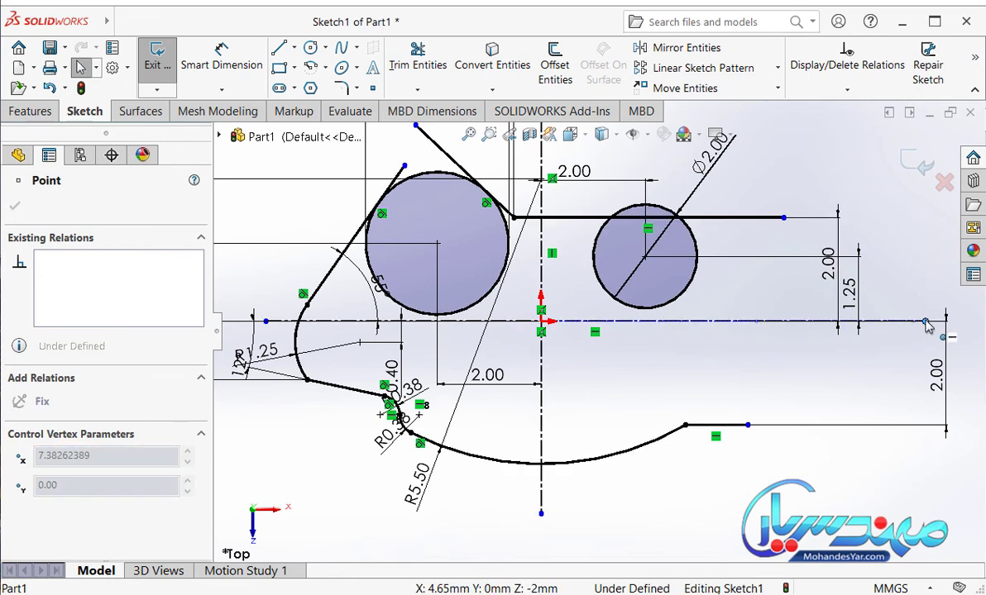
click(902, 233)
Move the 2.00 dimension right and place the 1.25 circle-centre height dimension beside it.
scroll(904, 236, down, 3)
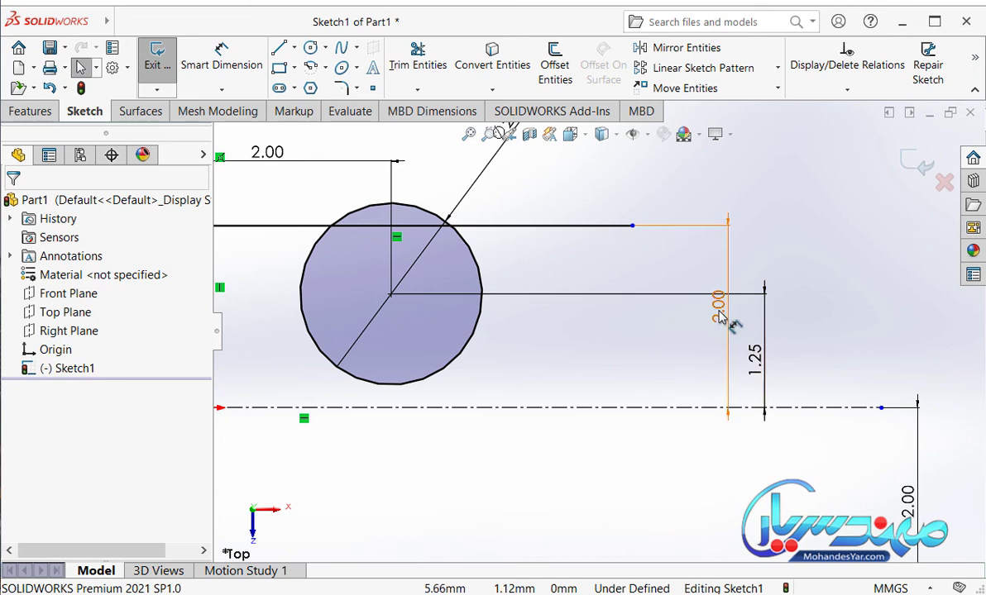
drag(719, 316, 858, 311)
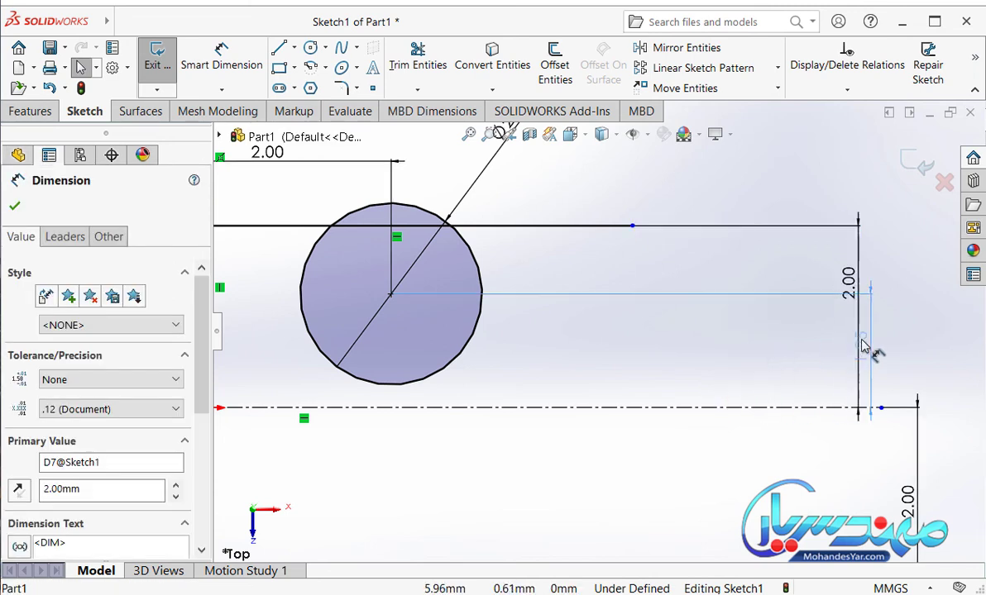
click(863, 345)
key(Escape)
scroll(757, 334, up, 1)
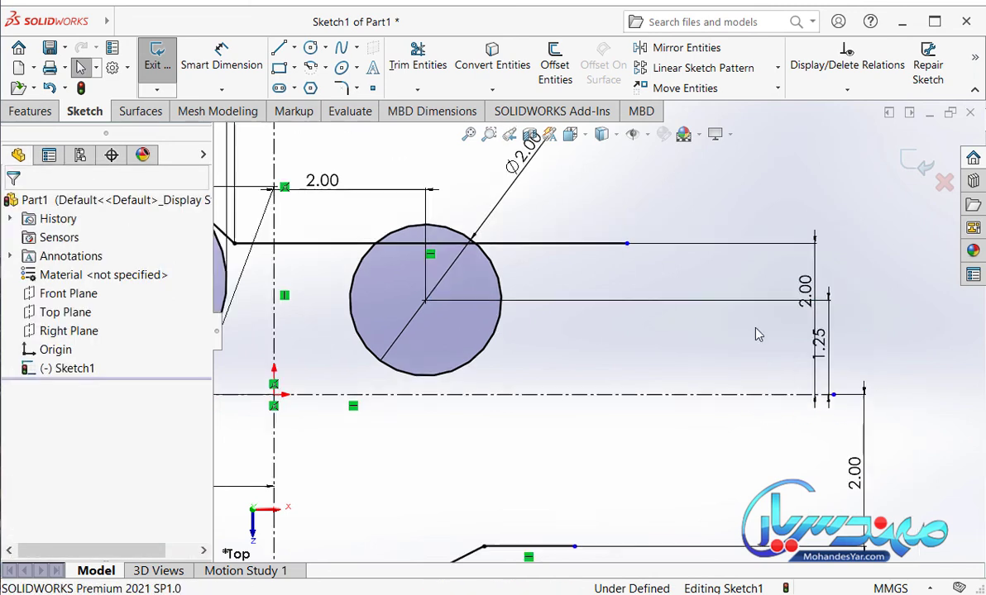
scroll(754, 333, up, 2)
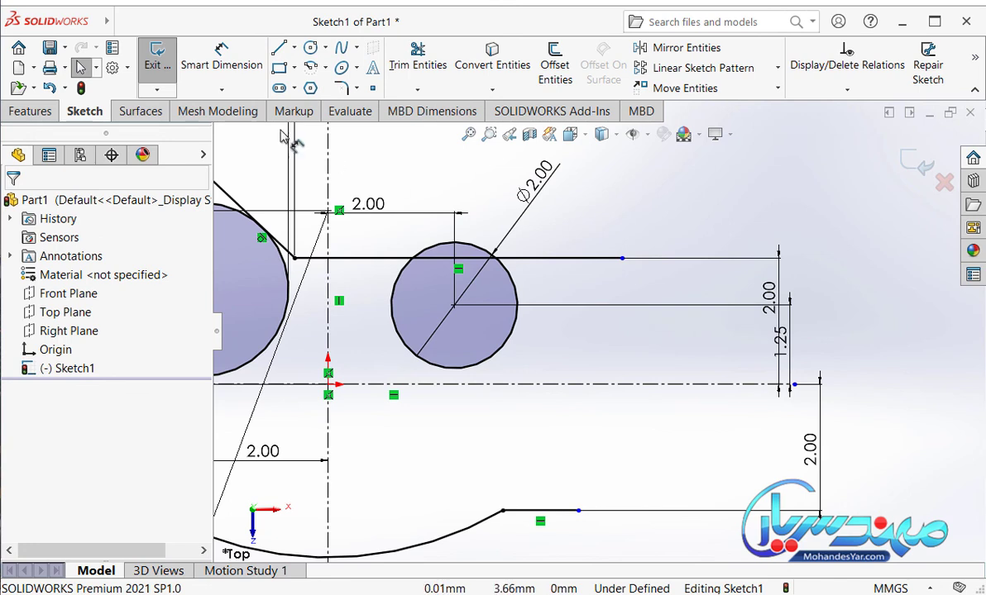
click(328, 75)
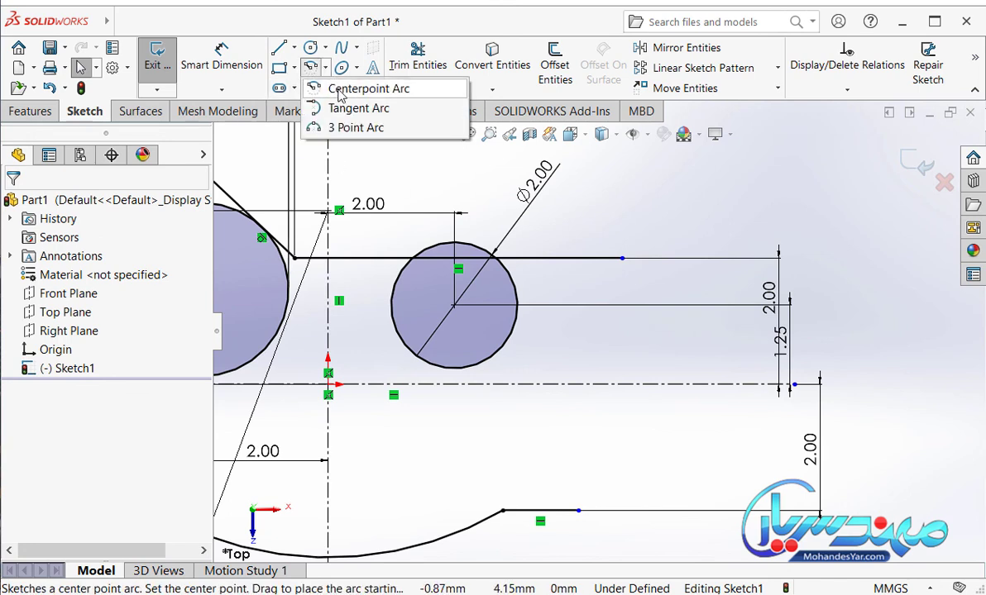
Draw a centerpoint arc centred on the horizontal centreline to the right of the circle.
click(339, 91)
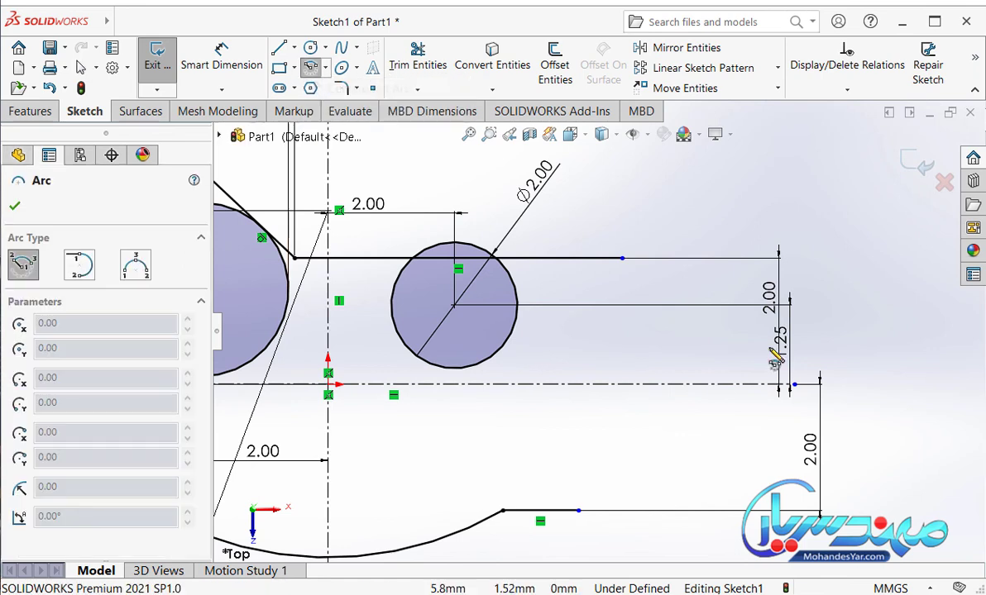
click(680, 384)
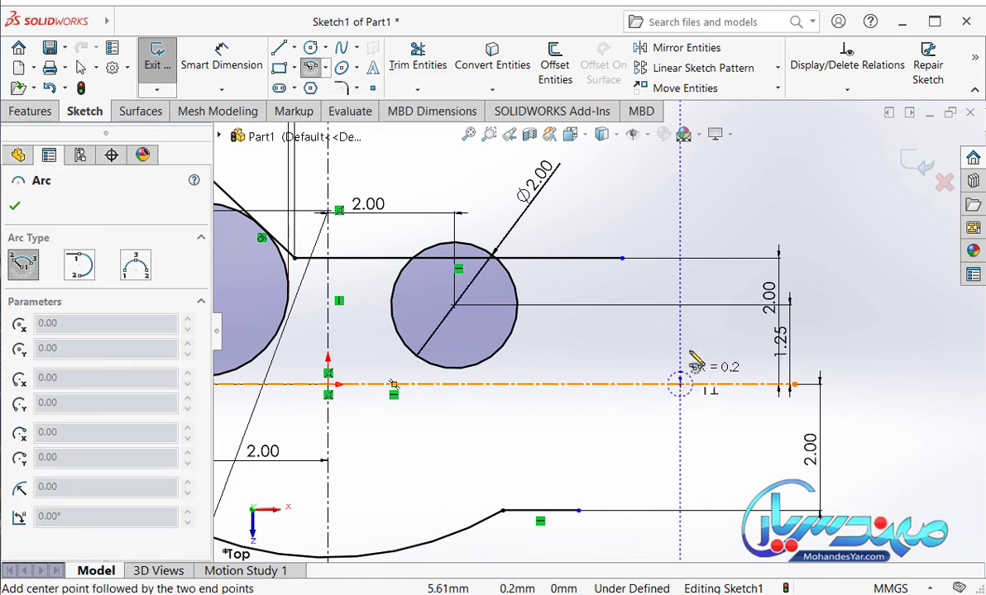
click(704, 321)
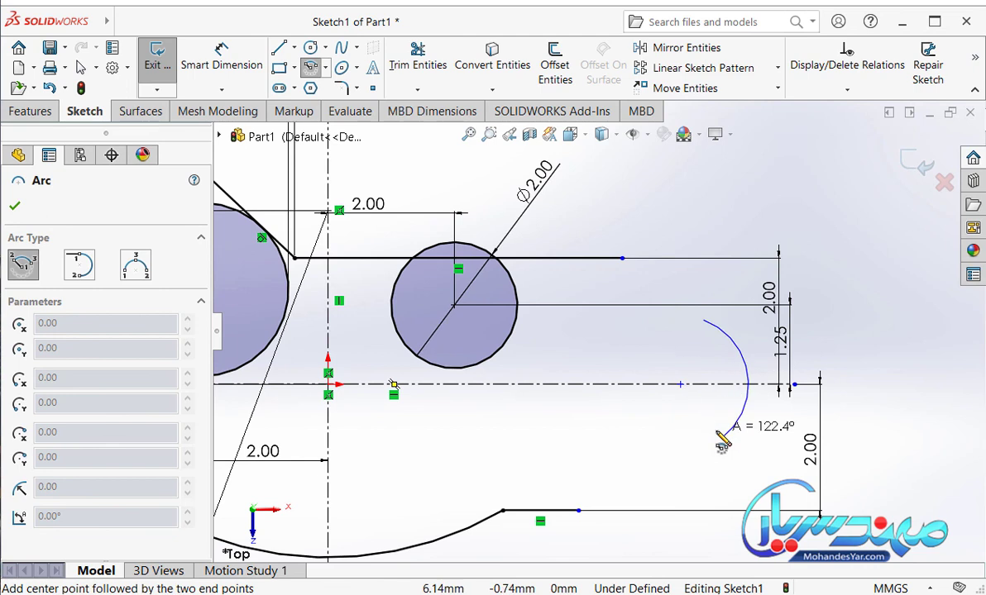
click(718, 438)
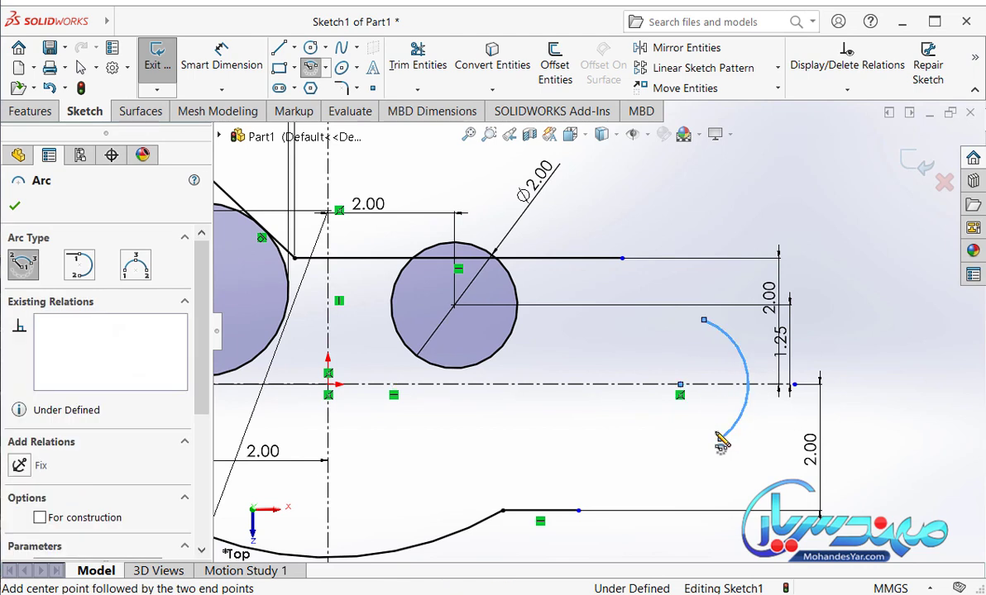
key(alt+Tab)
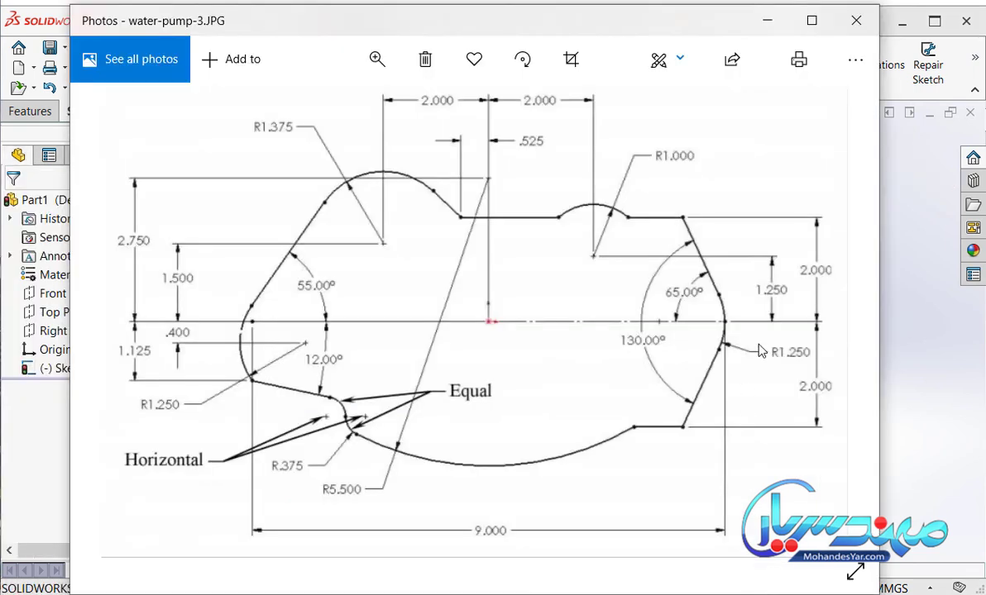
key(alt+Tab)
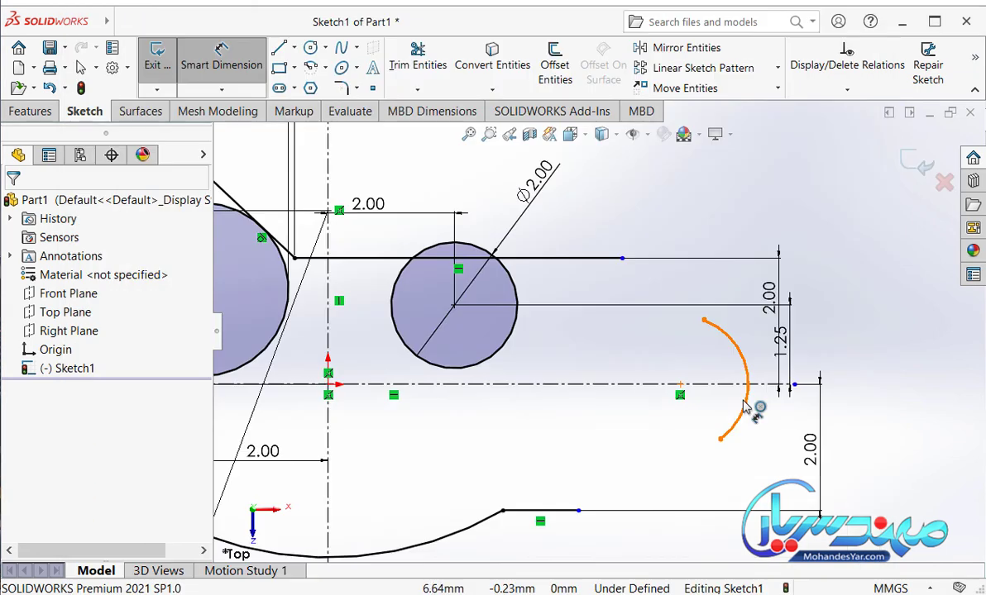
Dimension the new arc to a 1.25 radius.
click(756, 401)
click(868, 345)
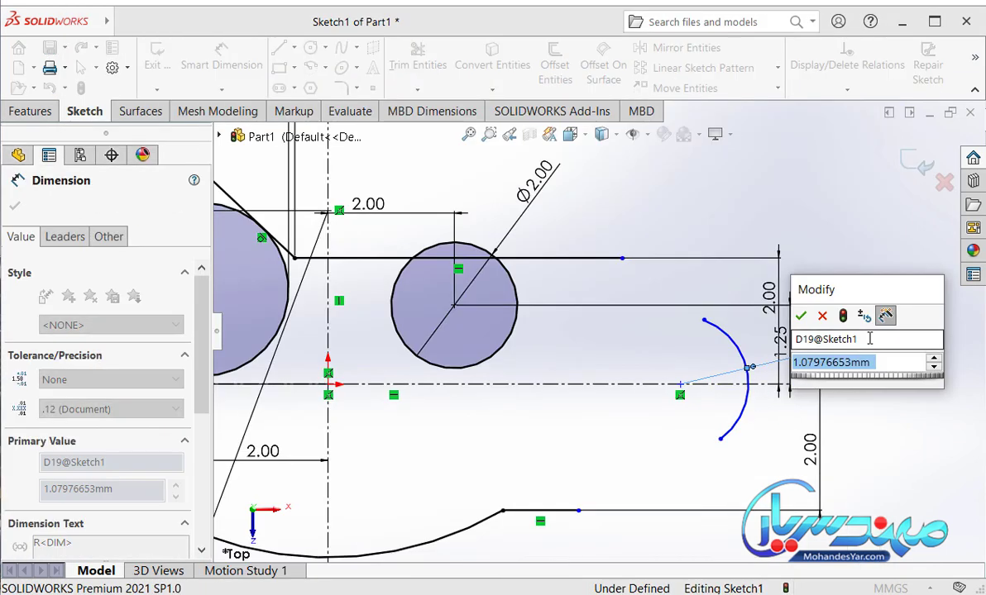
text(1.25)
key(Return)
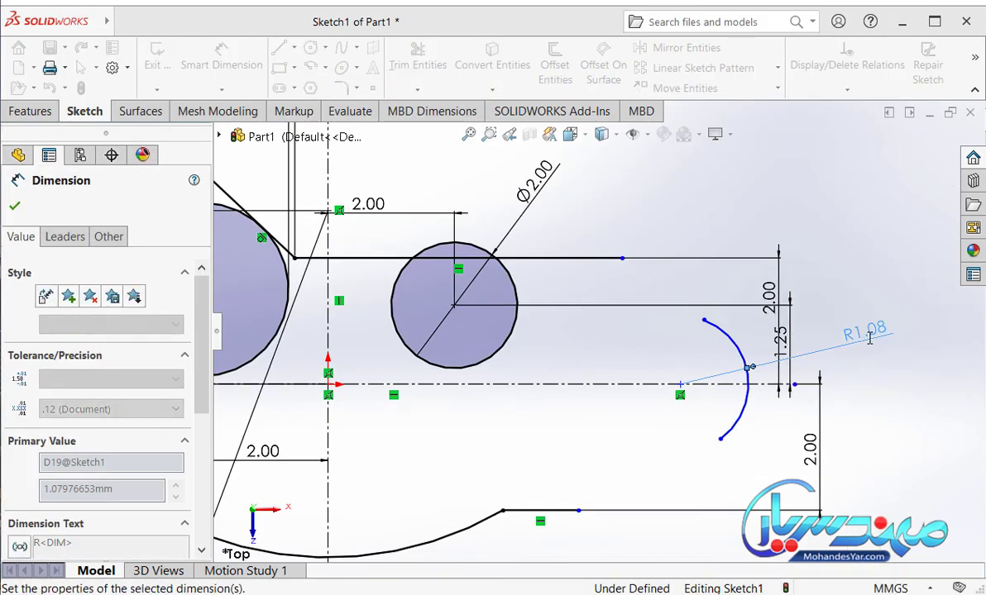
key(Escape)
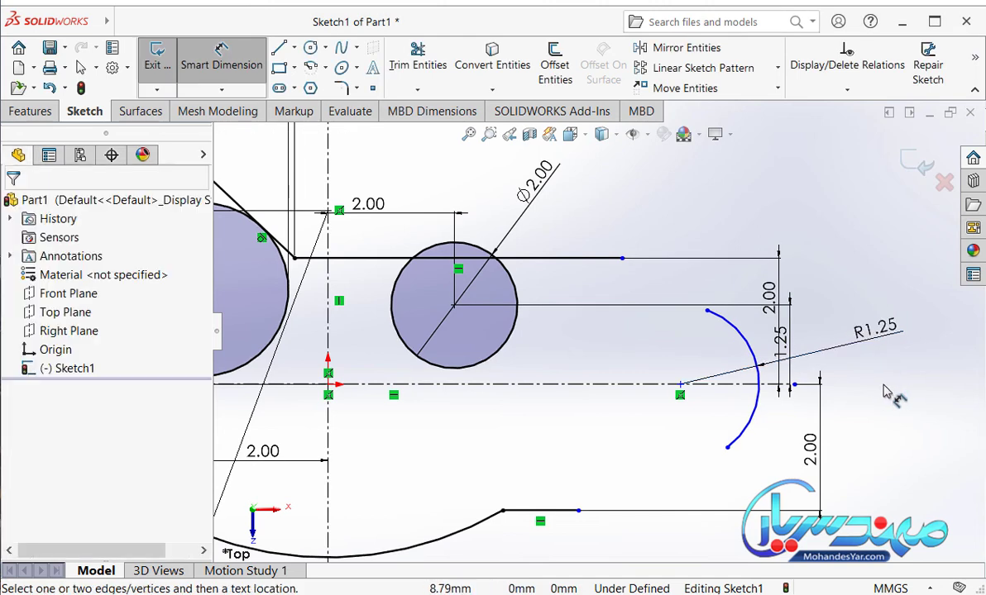
Select the arc with the centreline and drag the arc's top endpoint further up.
click(759, 382)
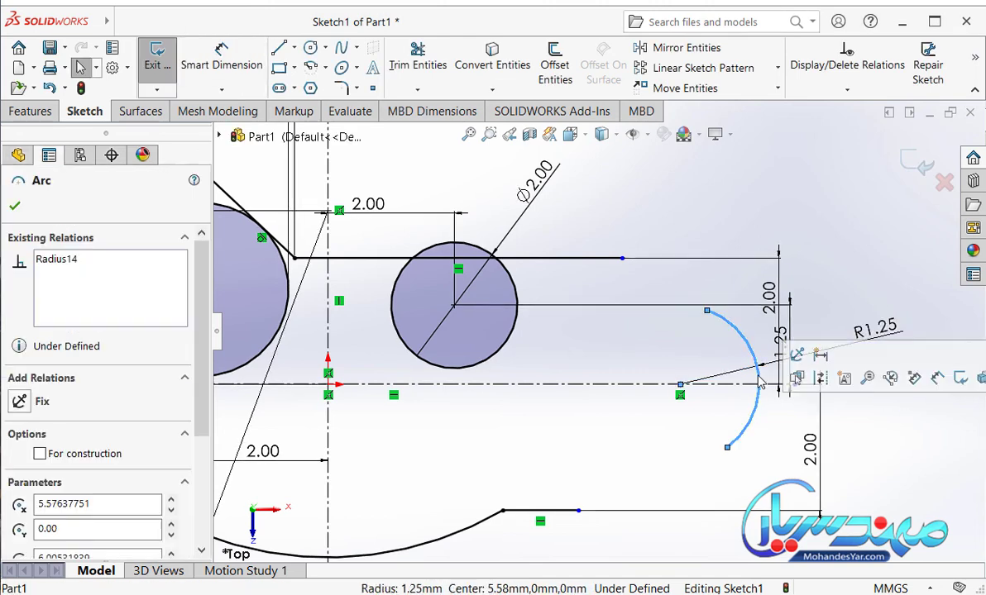
click(843, 266)
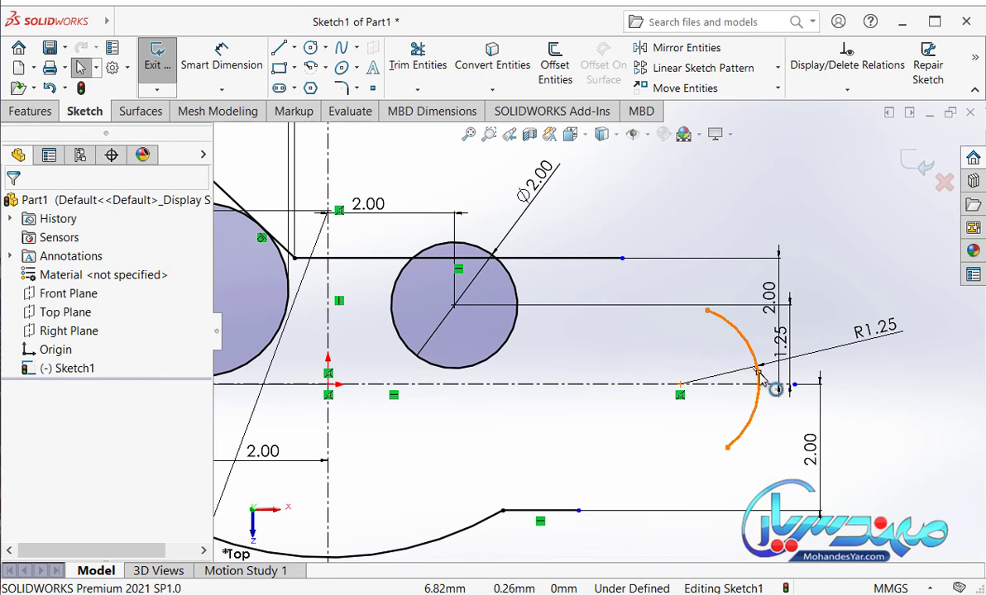
click(756, 386)
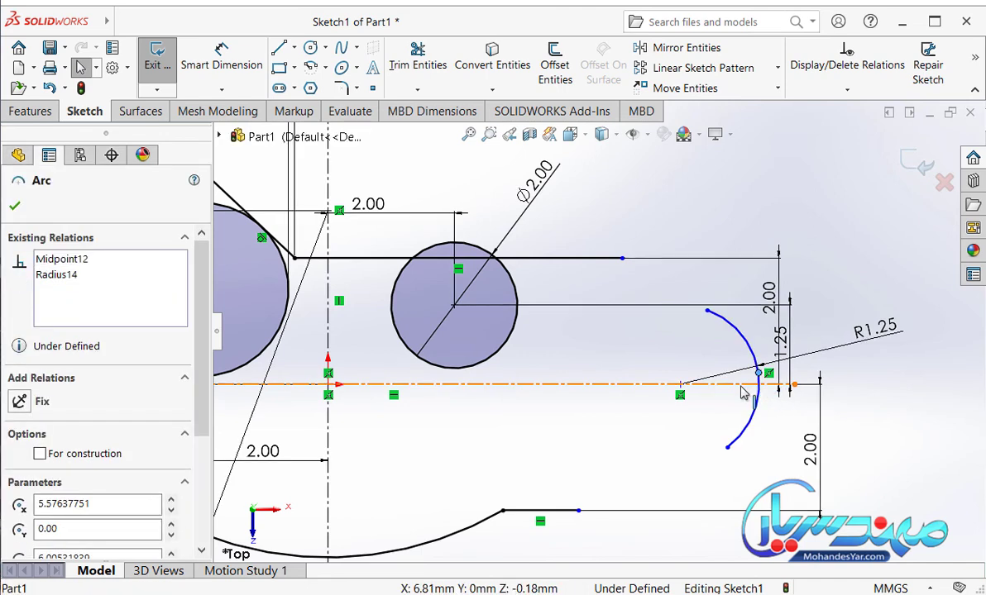
ctrl+click(742, 385)
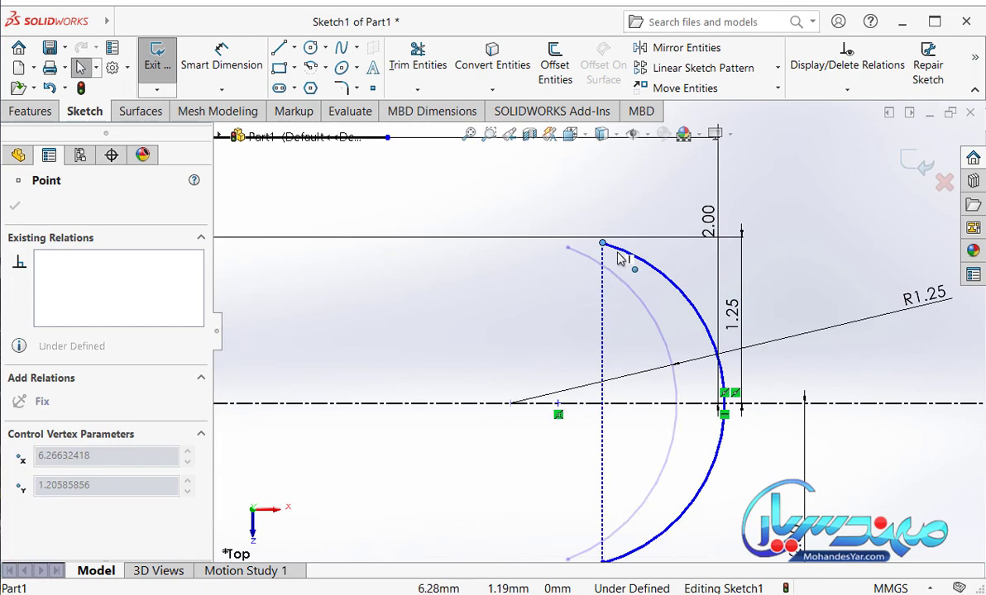
mouse_move(623, 257)
mouse_down()
mouse_move(671, 255)
mouse_move(594, 257)
mouse_up()
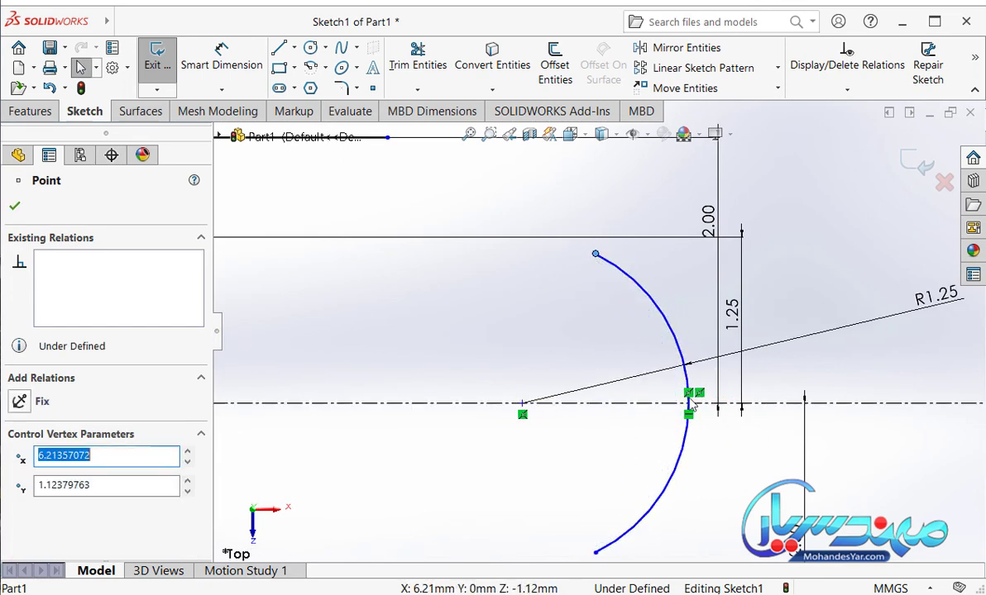
scroll(691, 460, down, 1)
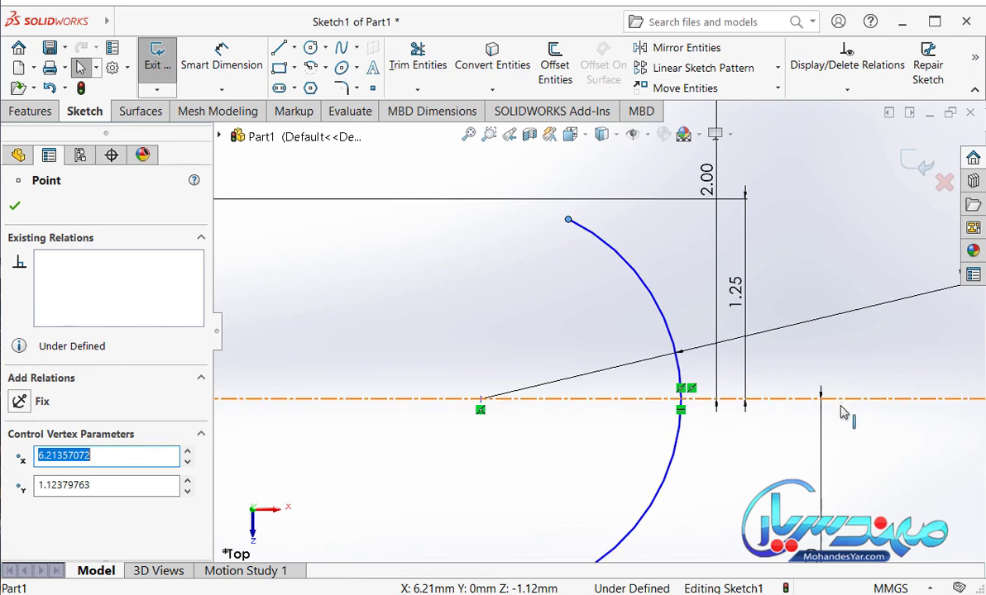
scroll(842, 413, up, 2)
scroll(840, 426, up, 2)
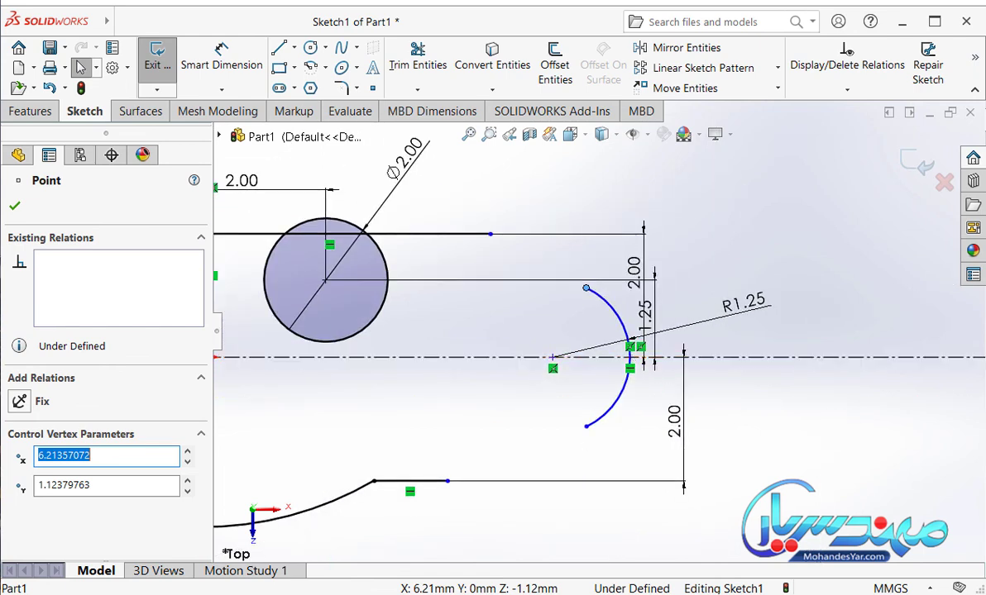
Draw a line from the arc's top end to the upper horizontal line, angled 65° to the centerline.
click(280, 52)
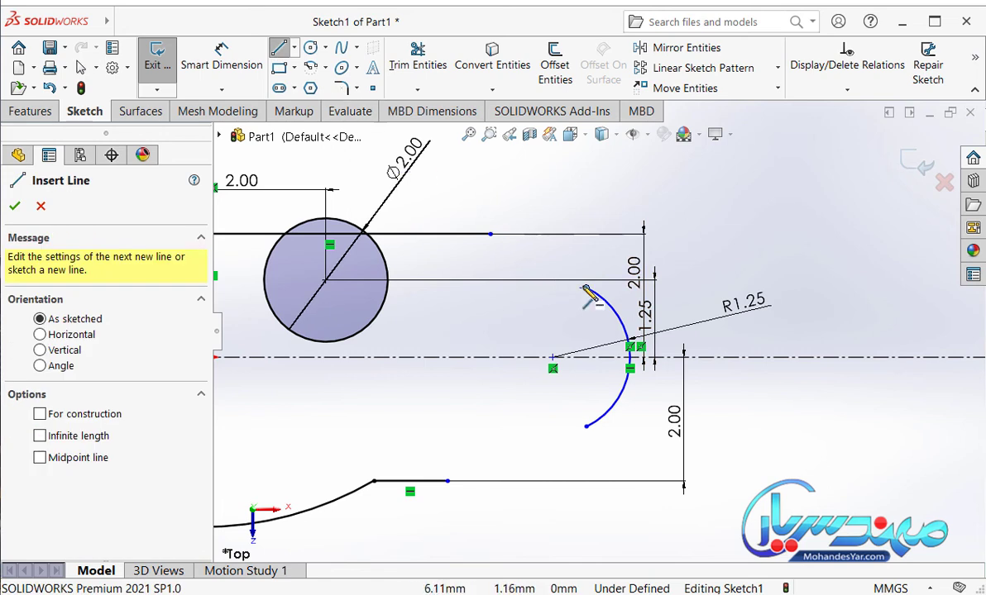
click(586, 288)
click(490, 236)
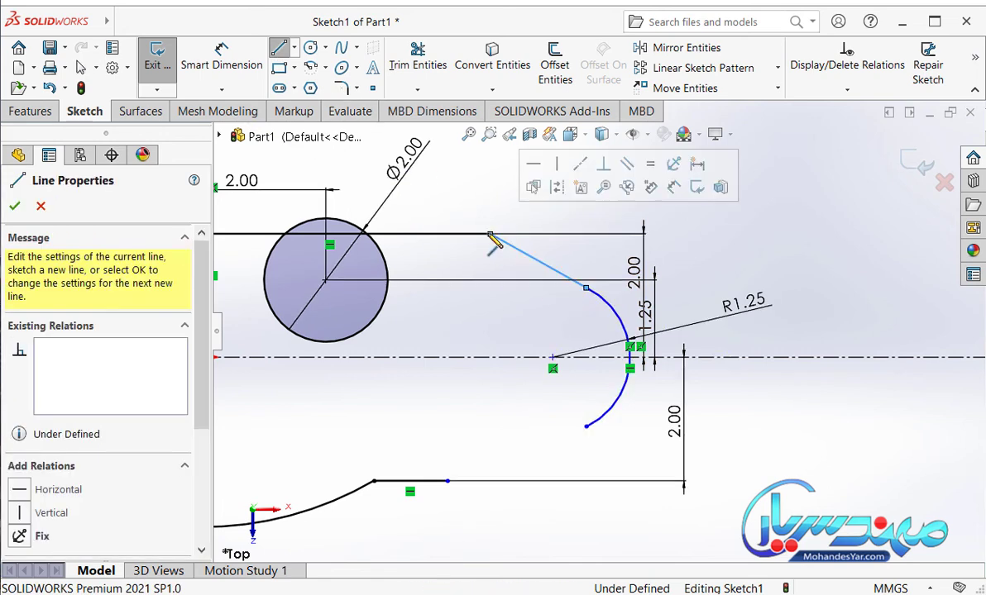
click(222, 60)
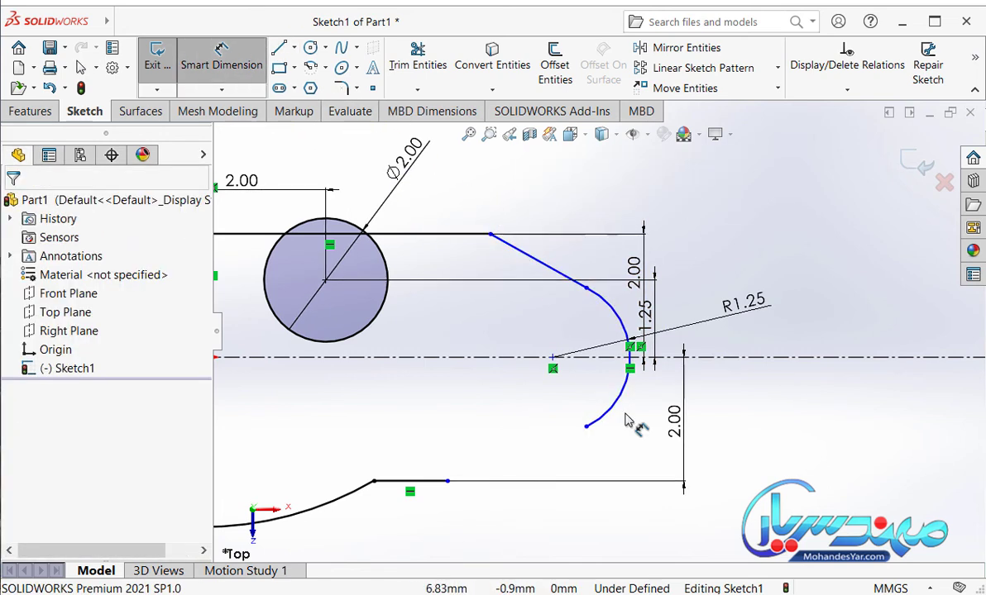
key(alt+Tab)
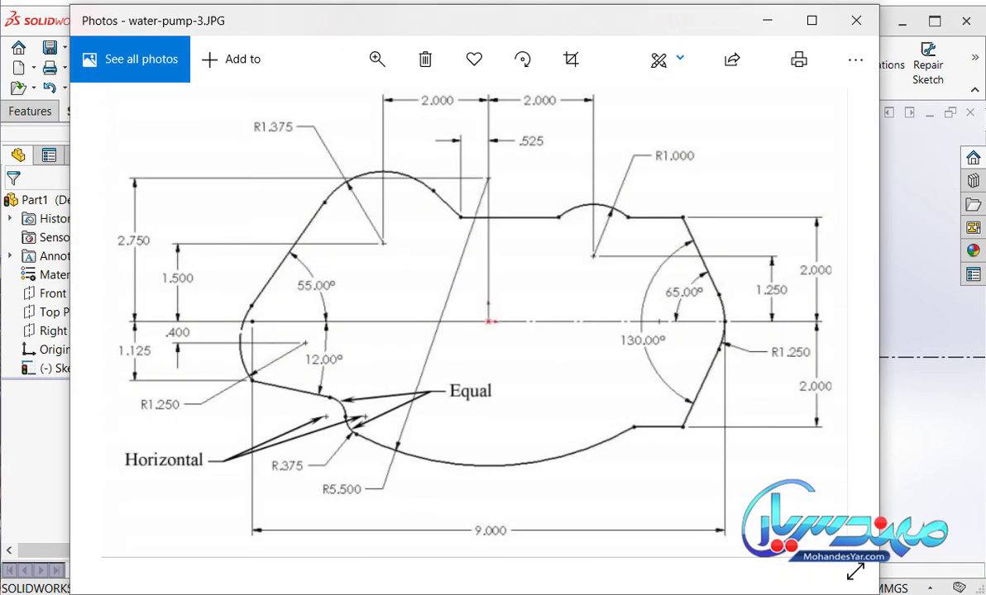
key(alt+Tab)
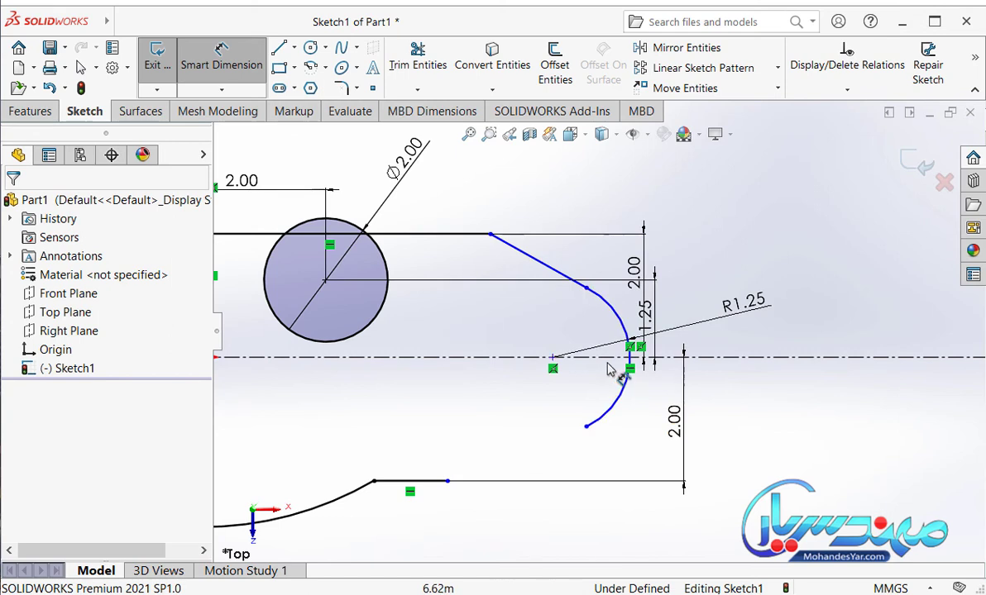
click(608, 343)
click(562, 275)
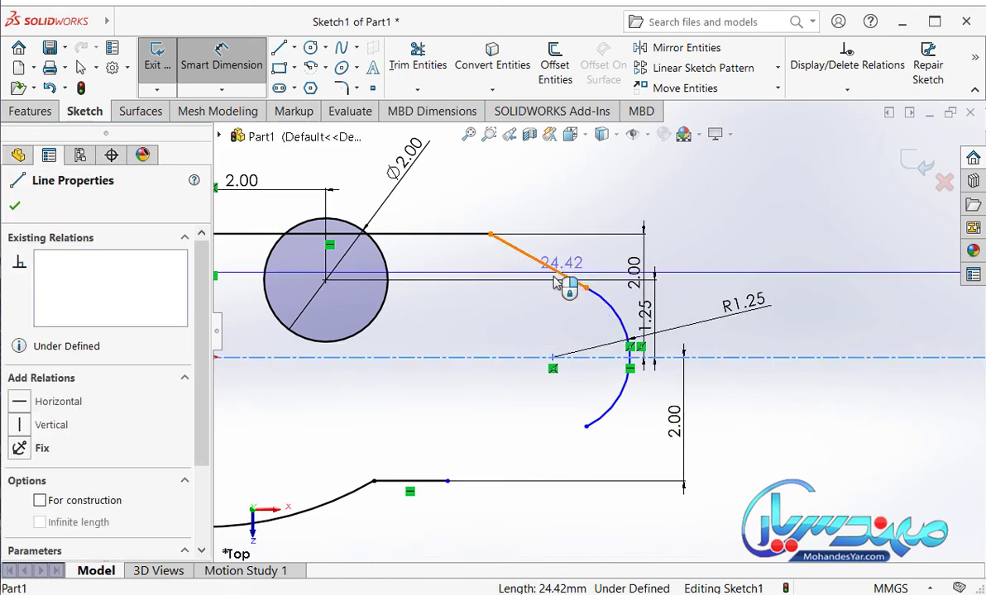
click(529, 302)
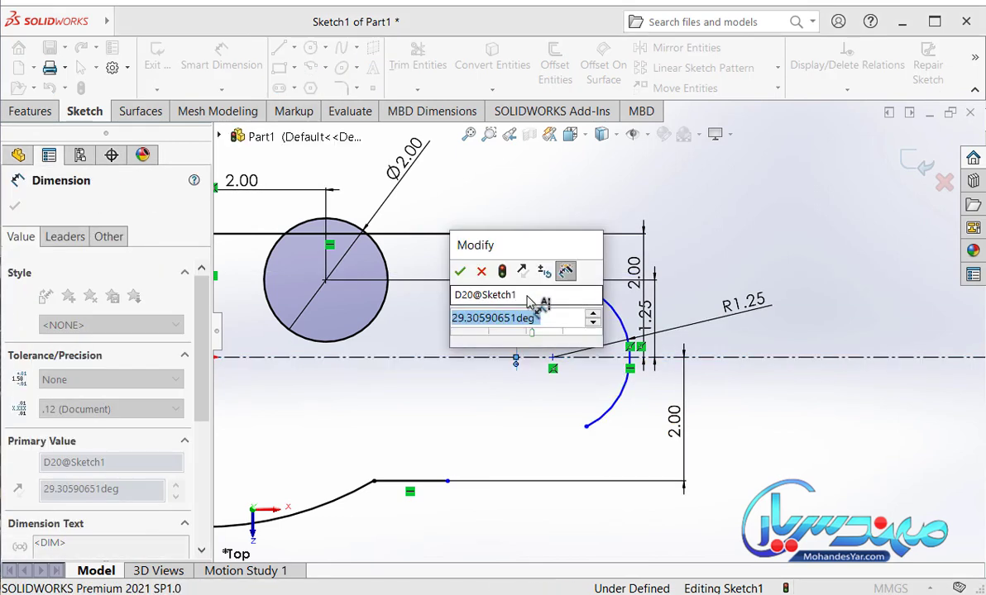
text(65)
key(Return)
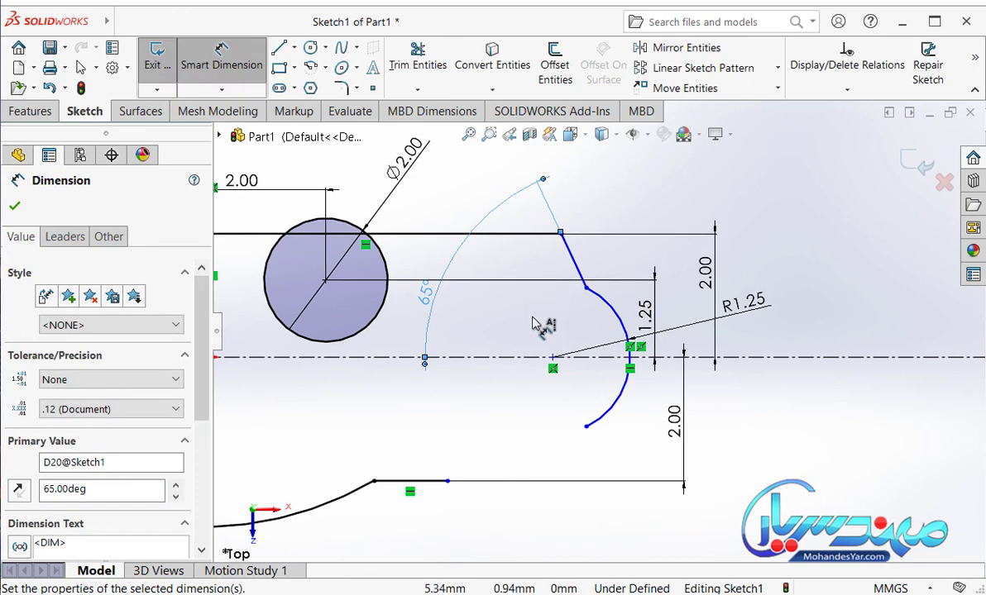
key(Escape)
Make the R1.25 arc tangent to the new slanted line.
click(220, 58)
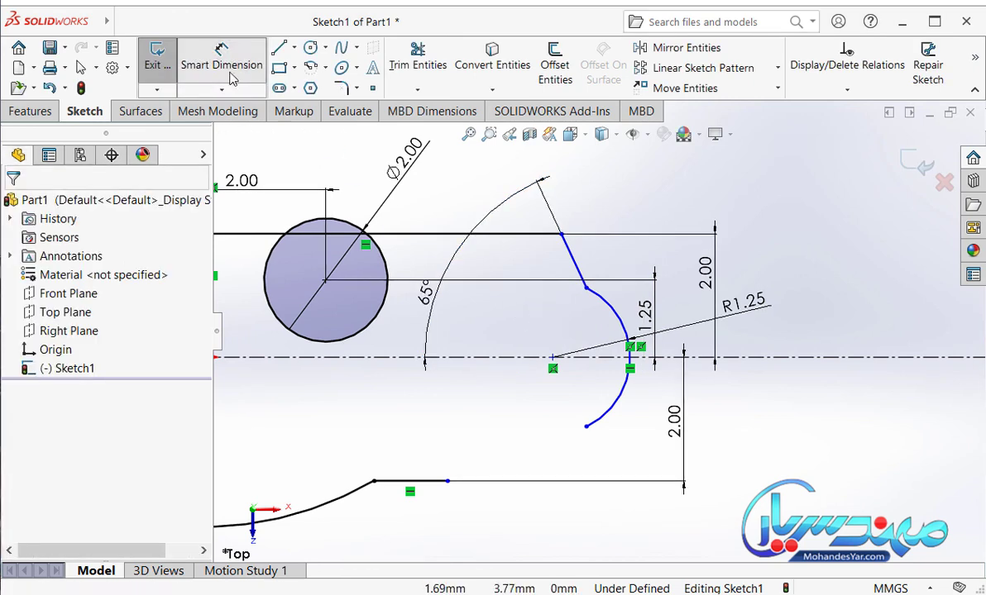
click(606, 305)
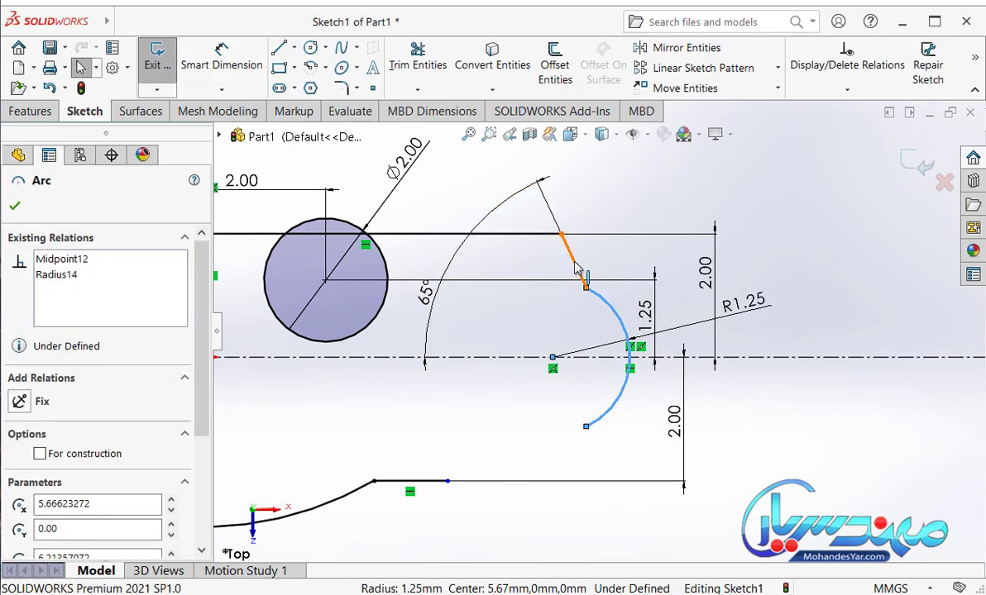
ctrl+click(573, 260)
click(619, 192)
click(639, 263)
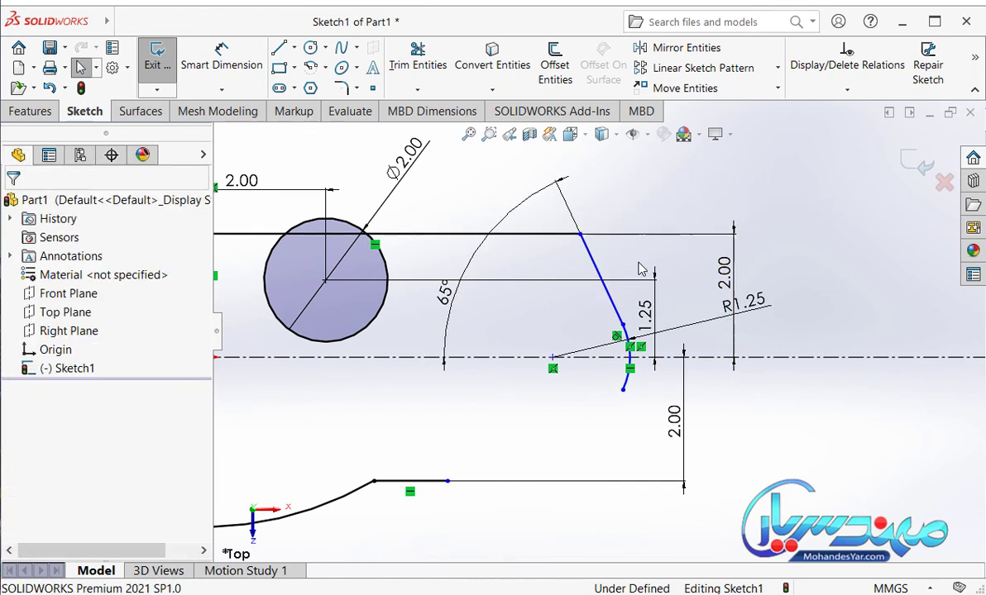
scroll(637, 331, down, 1)
scroll(626, 379, down, 1)
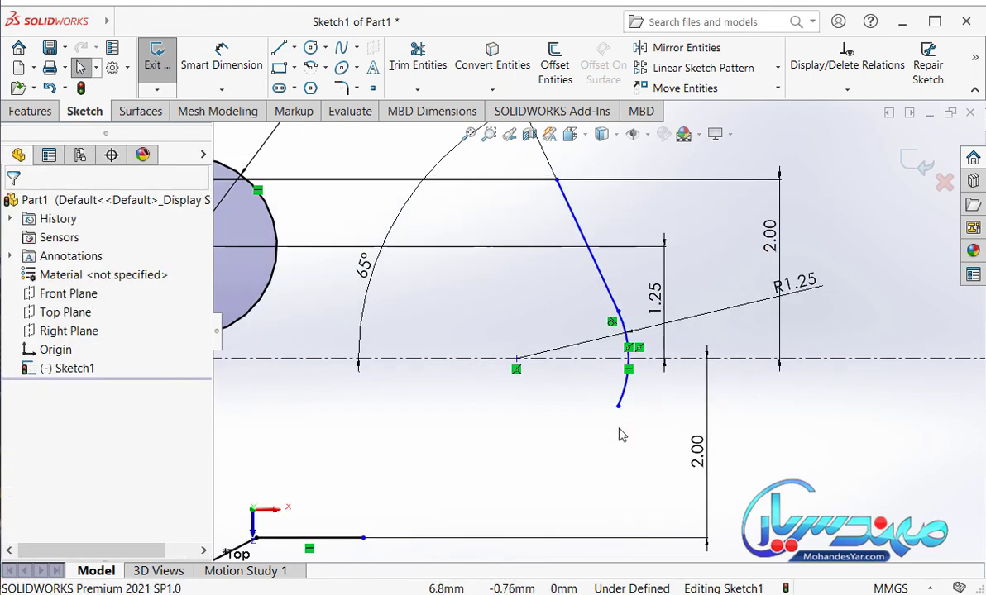
scroll(622, 433, up, 1)
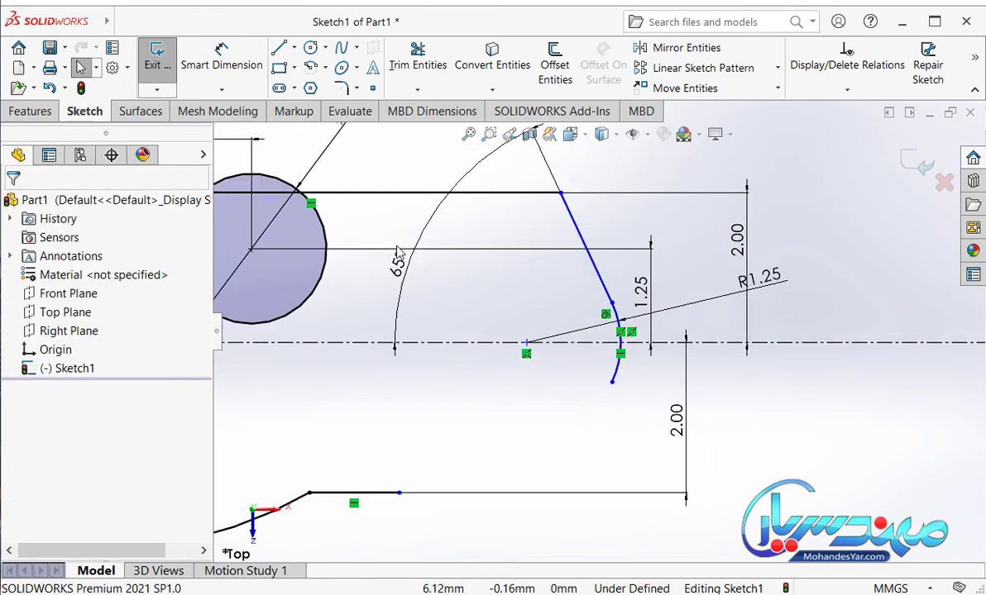
Draw a line from the bottom horizontal line's end to the lower arc endpoint, dimensioned 65° to the centerline.
click(282, 54)
click(399, 493)
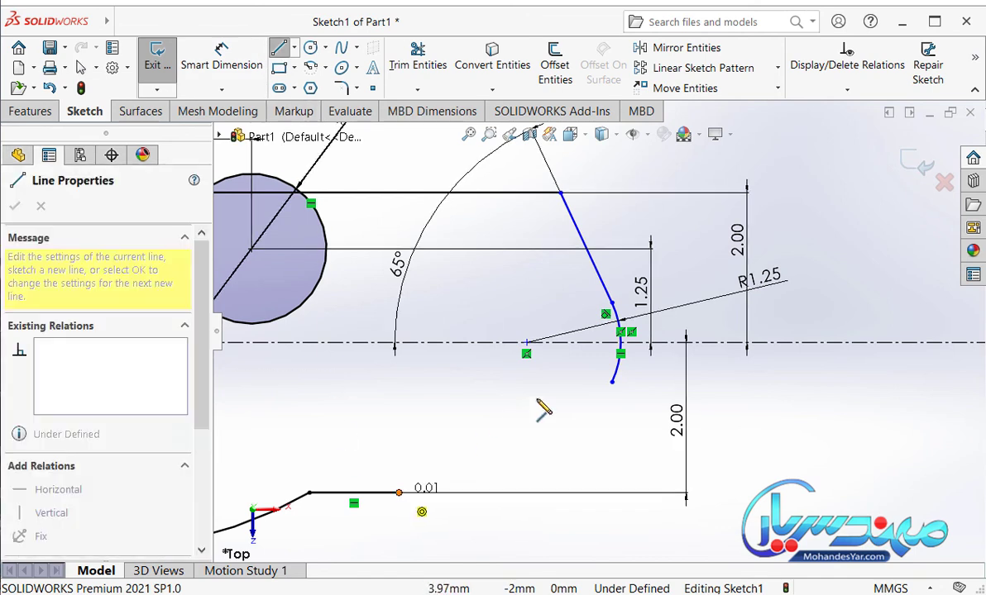
click(613, 383)
click(221, 58)
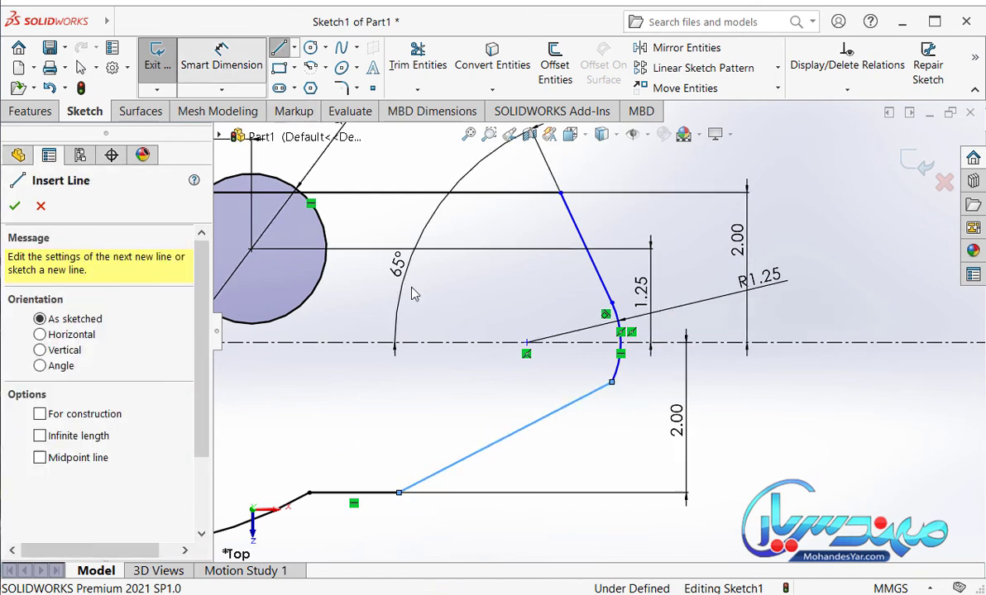
click(463, 342)
click(506, 439)
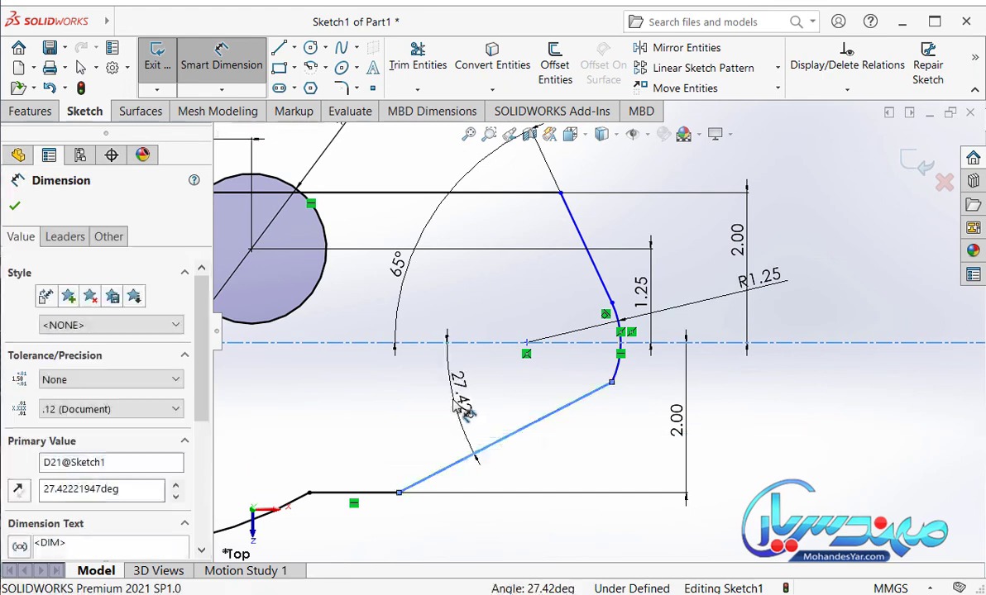
click(460, 406)
text(65)
key(Return)
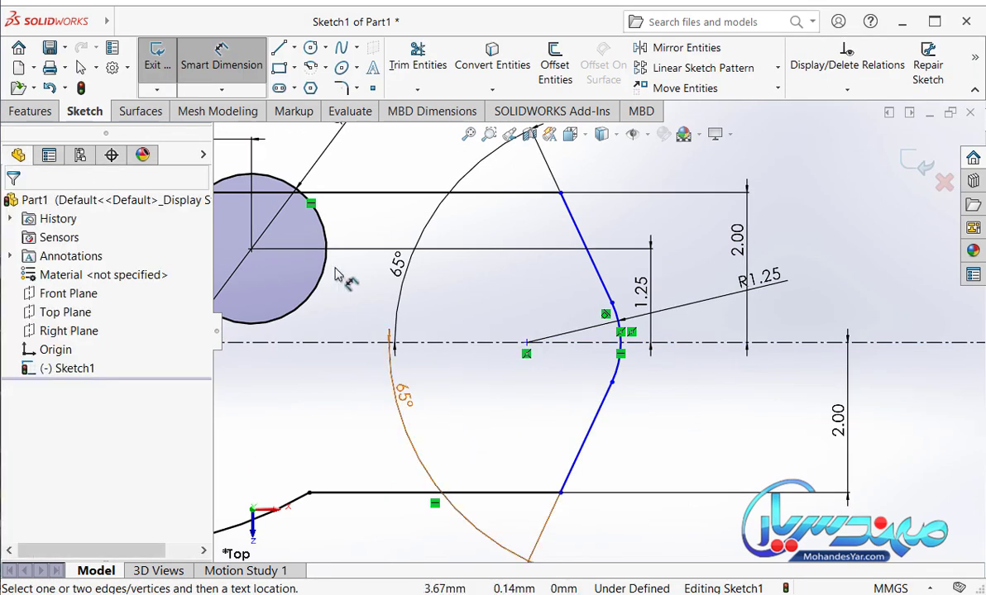
Compare the sketch against the pump reference drawing, then return to SOLIDWORKS.
click(217, 68)
scroll(622, 452, up, 2)
scroll(654, 452, up, 1)
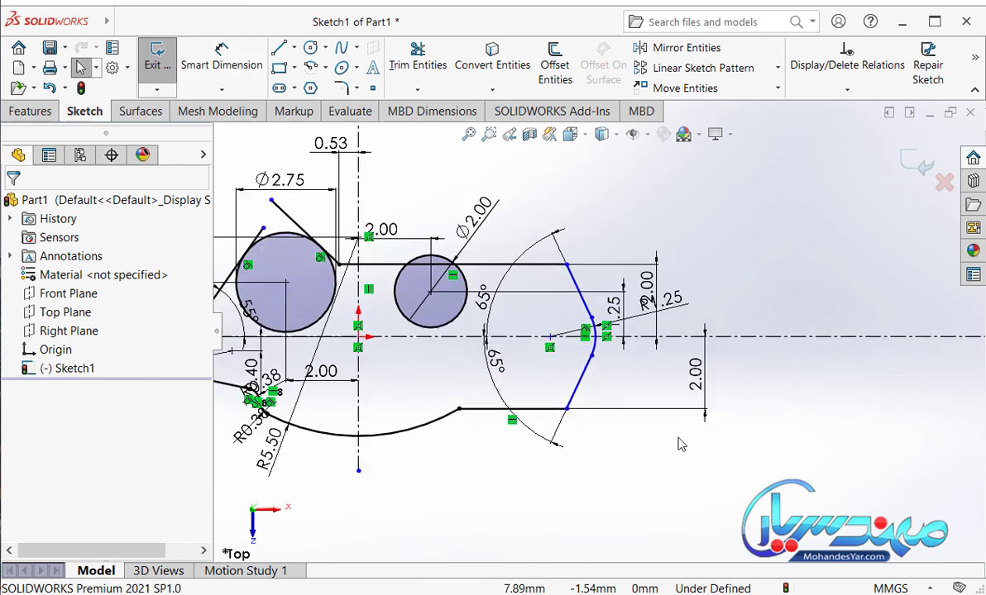
scroll(682, 452, up, 1)
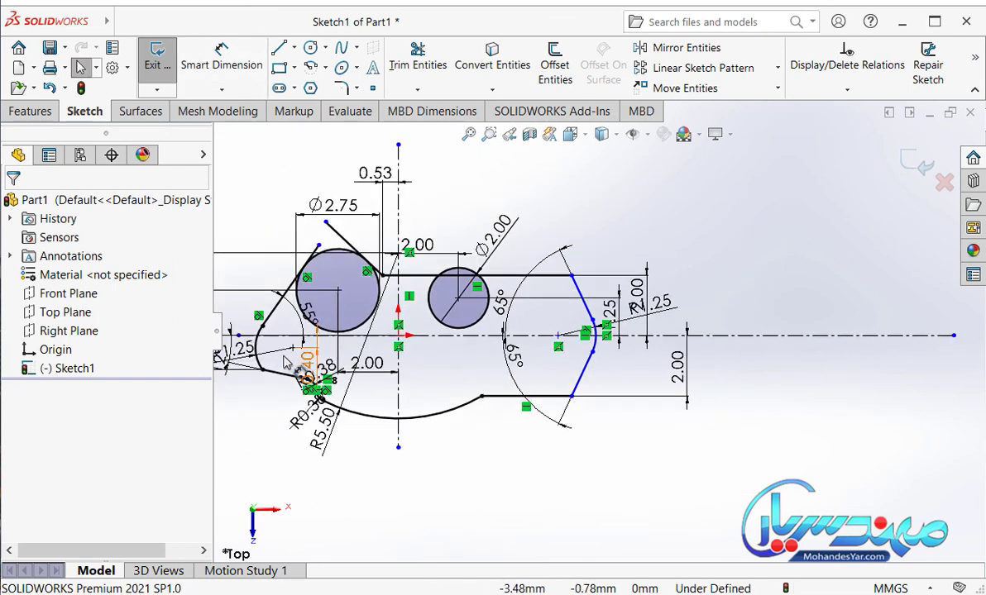
scroll(281, 370, down, 1)
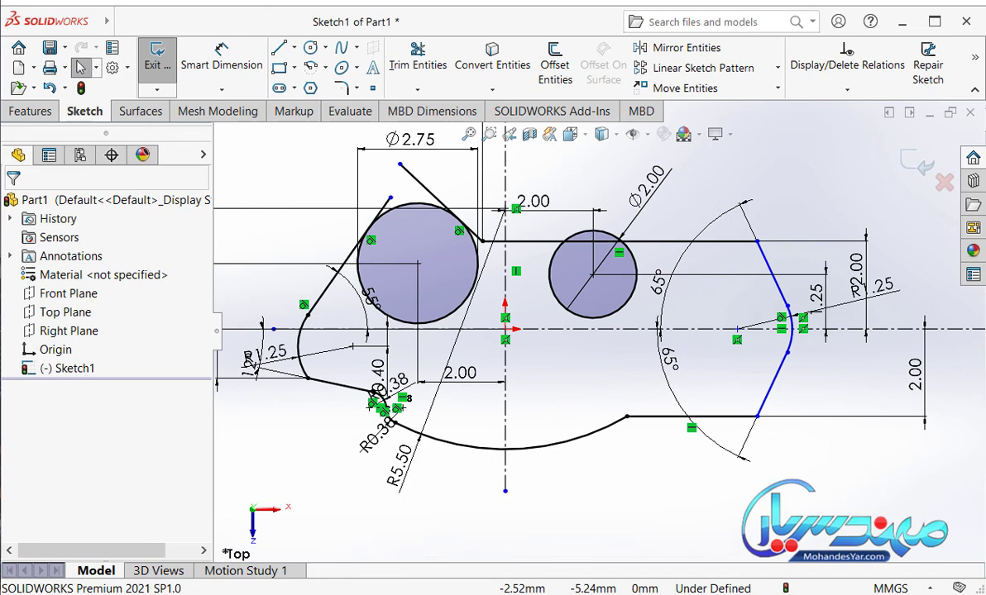
key(alt+Tab)
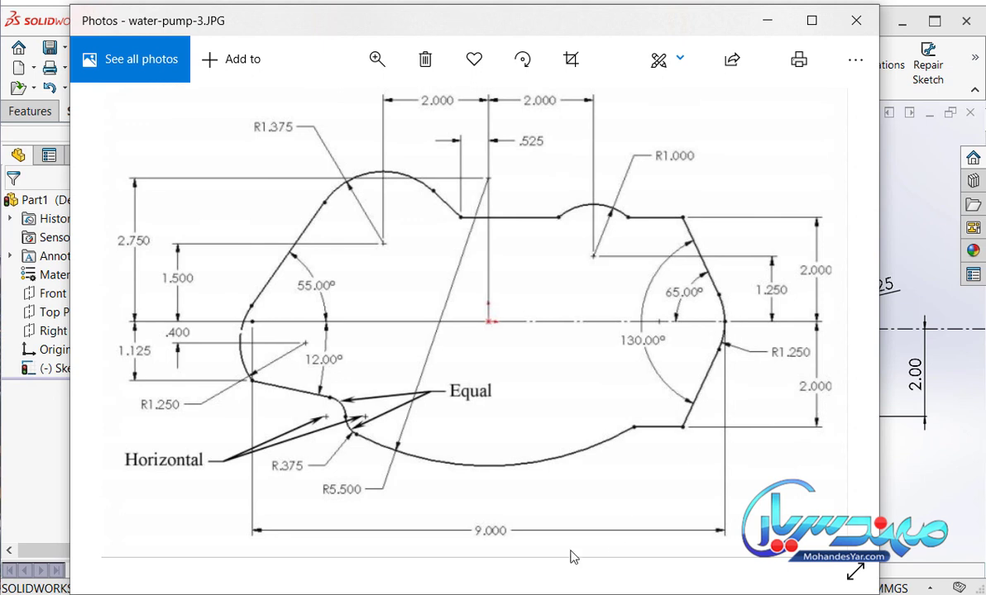
click(766, 22)
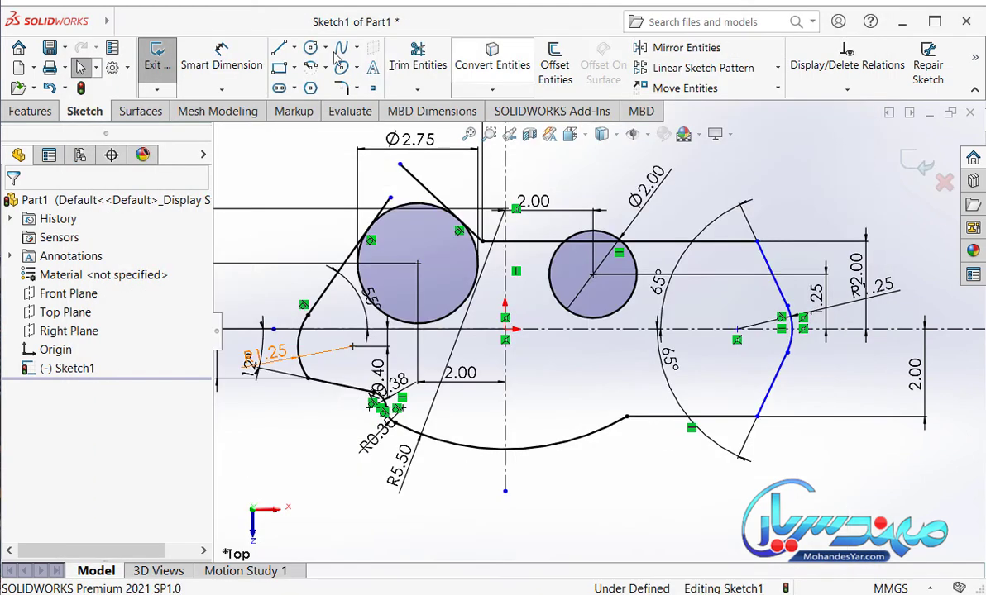
Dimension the overall width from the leftmost point to the right arc as 9.
click(222, 65)
scroll(422, 422, down, 2)
scroll(388, 372, down, 3)
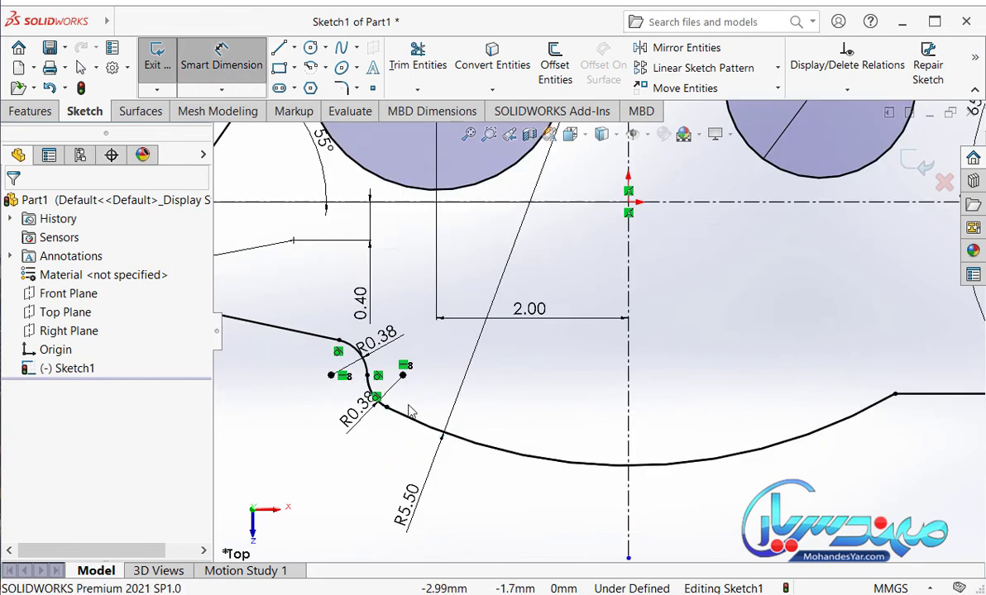
scroll(361, 329, up, 2)
click(319, 318)
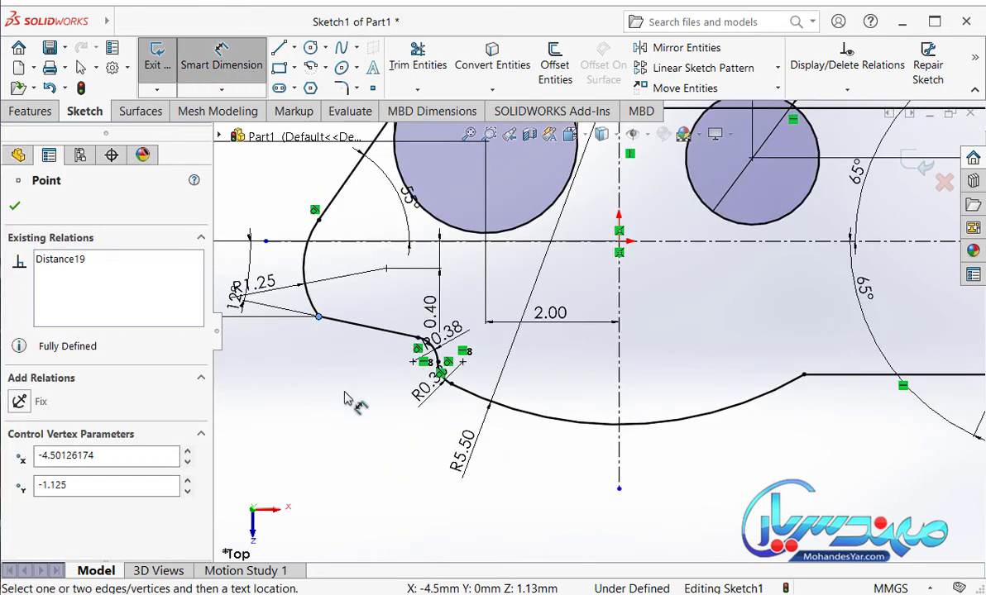
scroll(345, 400, up, 2)
scroll(806, 307, down, 4)
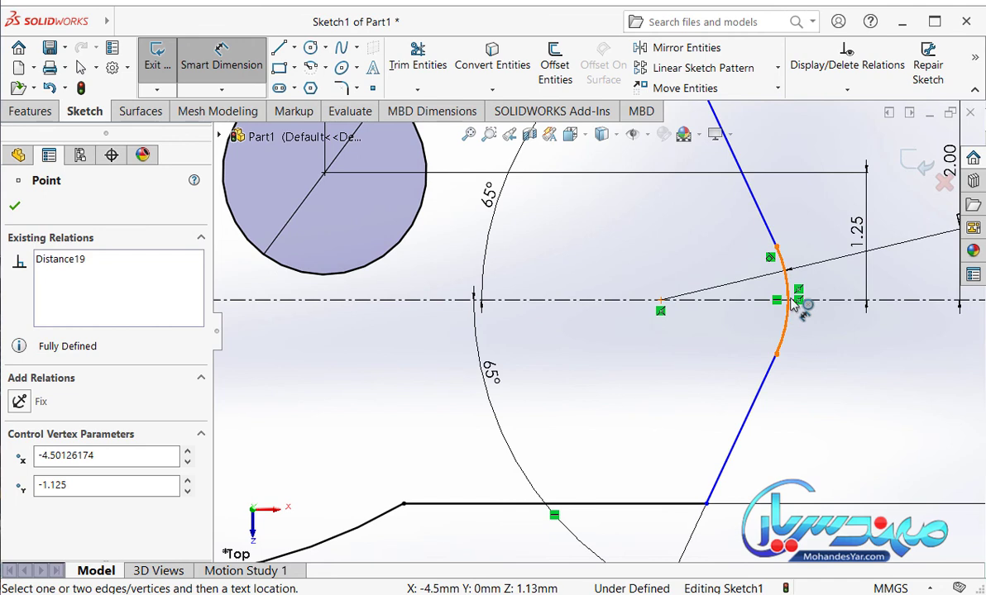
click(795, 305)
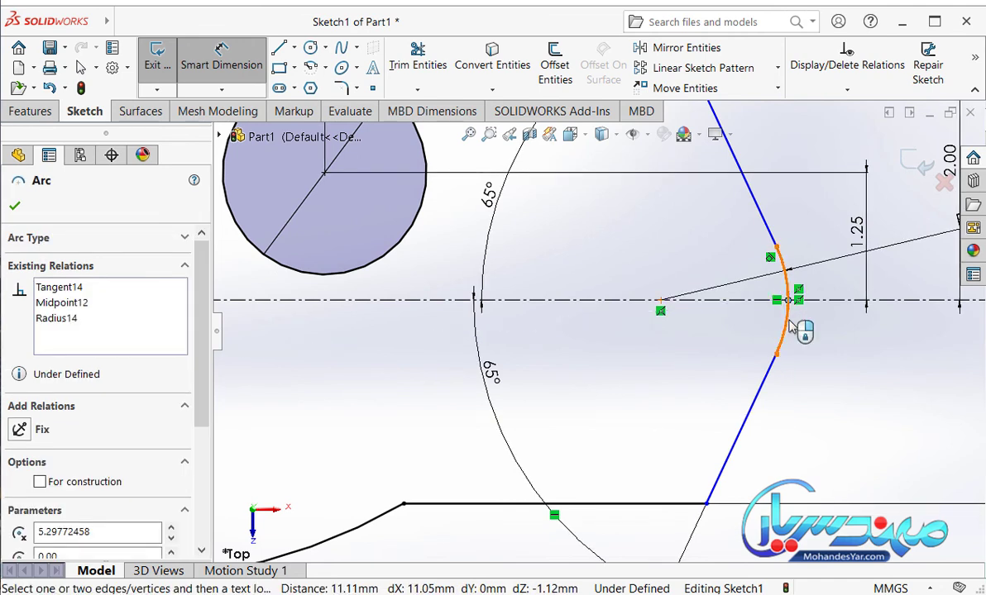
scroll(662, 339, up, 3)
scroll(571, 363, up, 3)
click(560, 426)
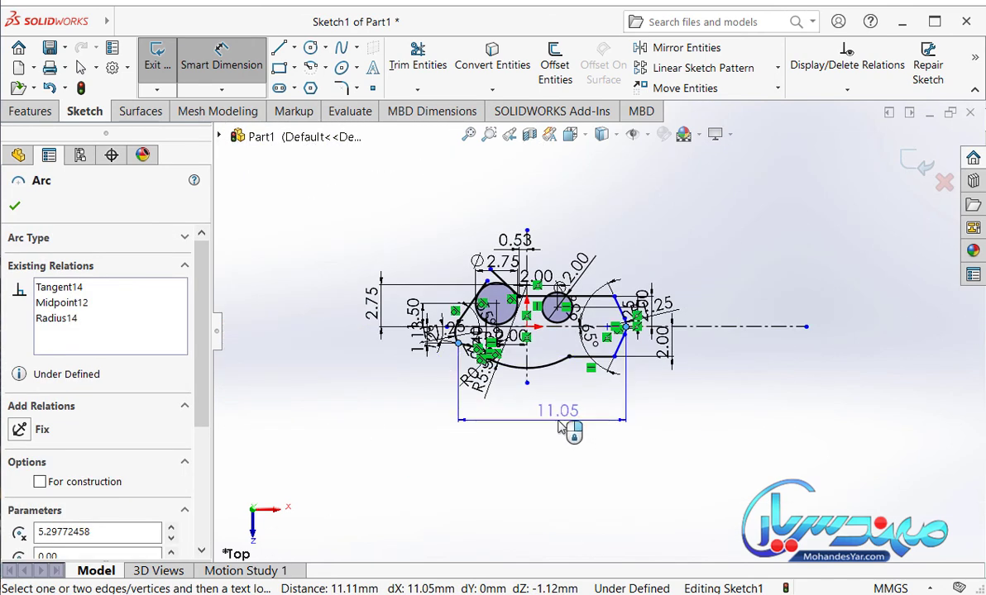
text(9)
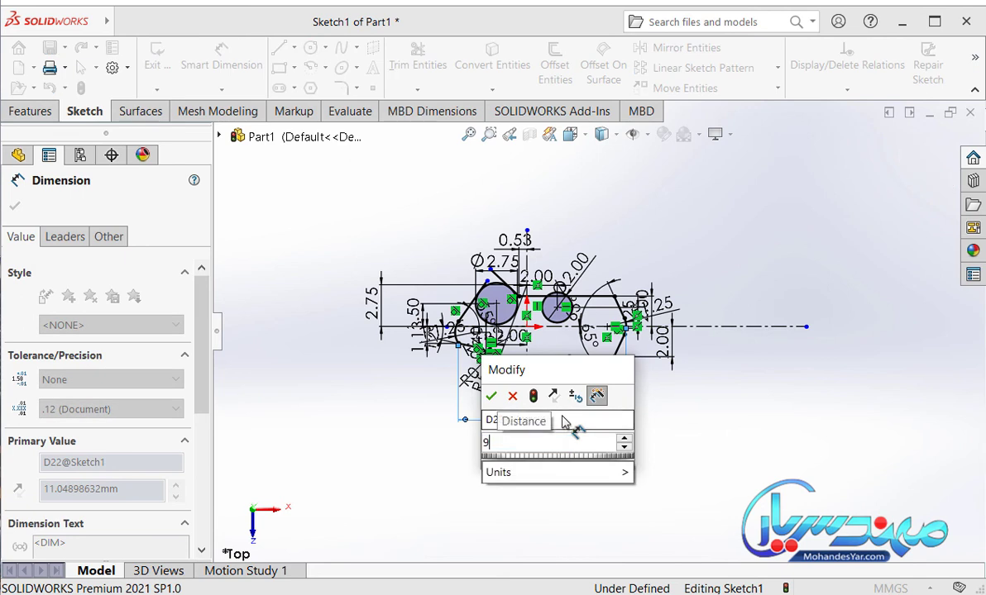
key(Return)
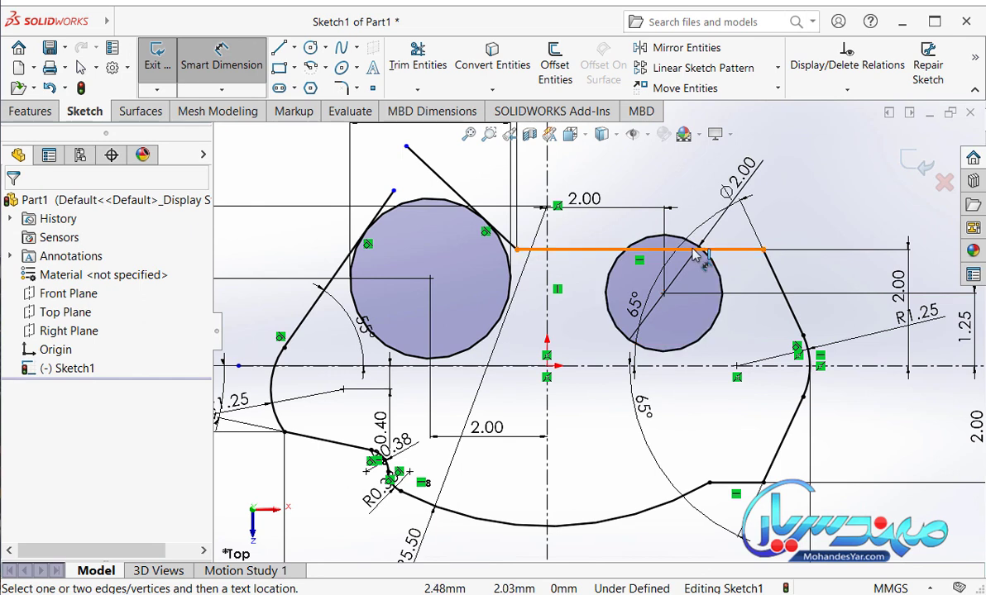
Trim to closest the two line stubs above the left circle.
click(416, 76)
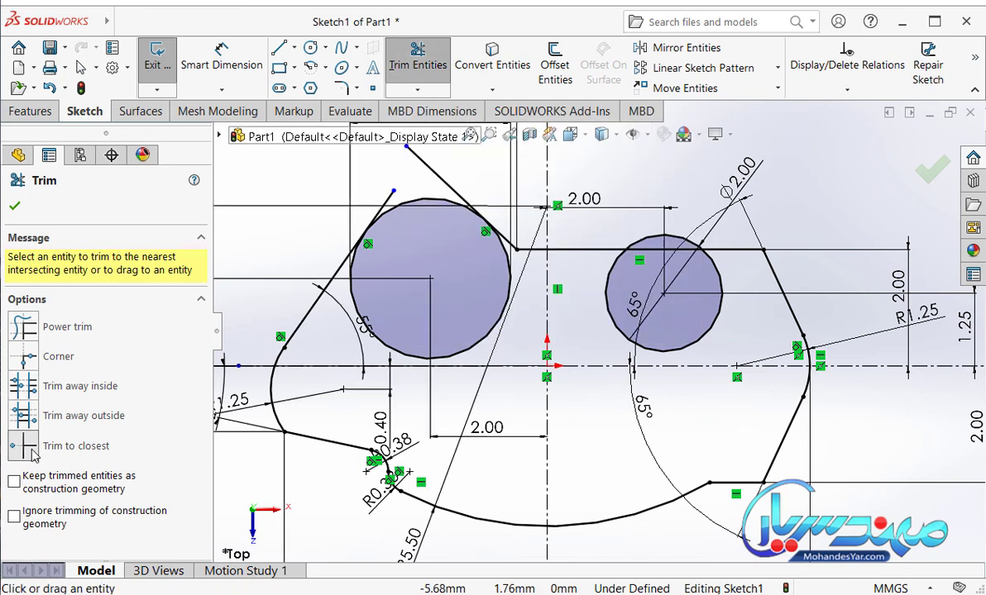
click(84, 449)
scroll(595, 331, up, 2)
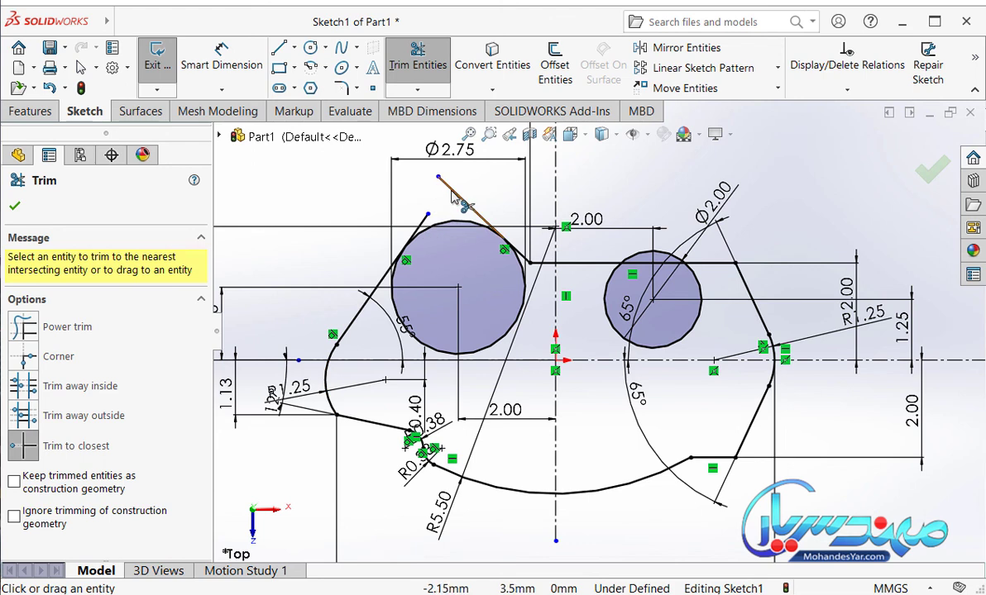
click(454, 198)
scroll(437, 261, down, 3)
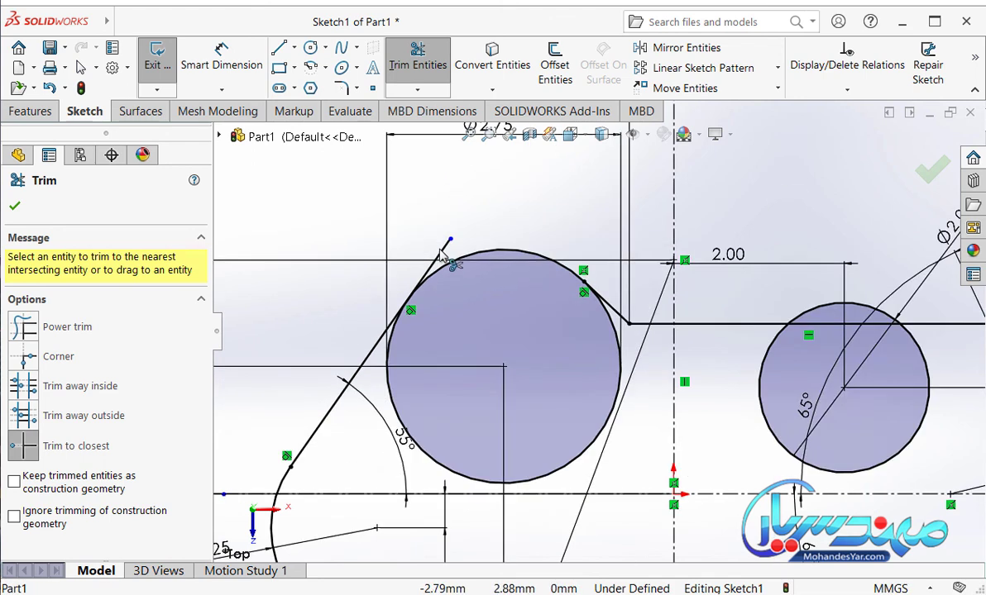
click(444, 257)
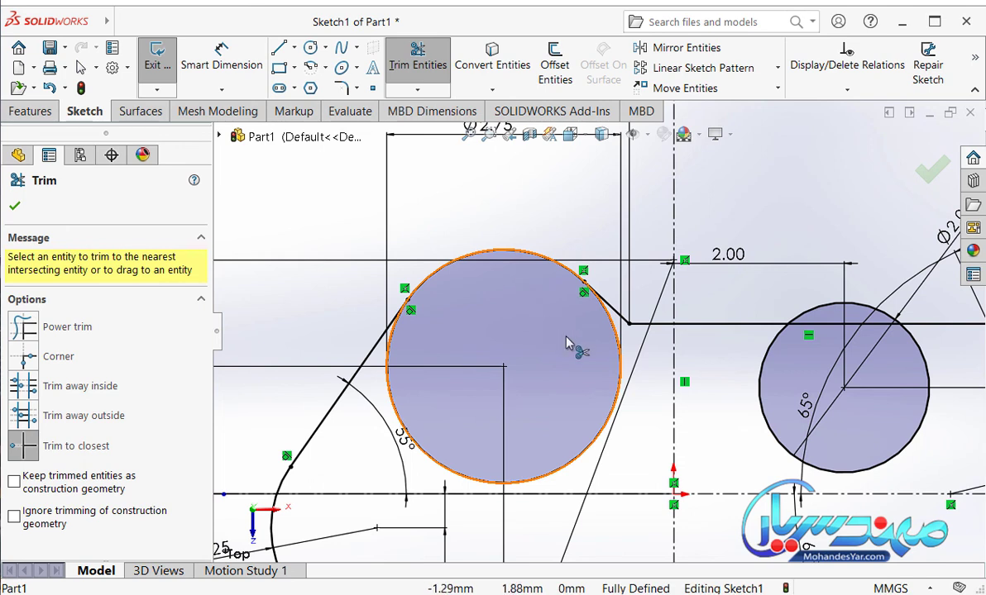
Trim the left circle's inner arc, the line inside the right circle, and its lower arc.
click(613, 329)
scroll(619, 335, up, 2)
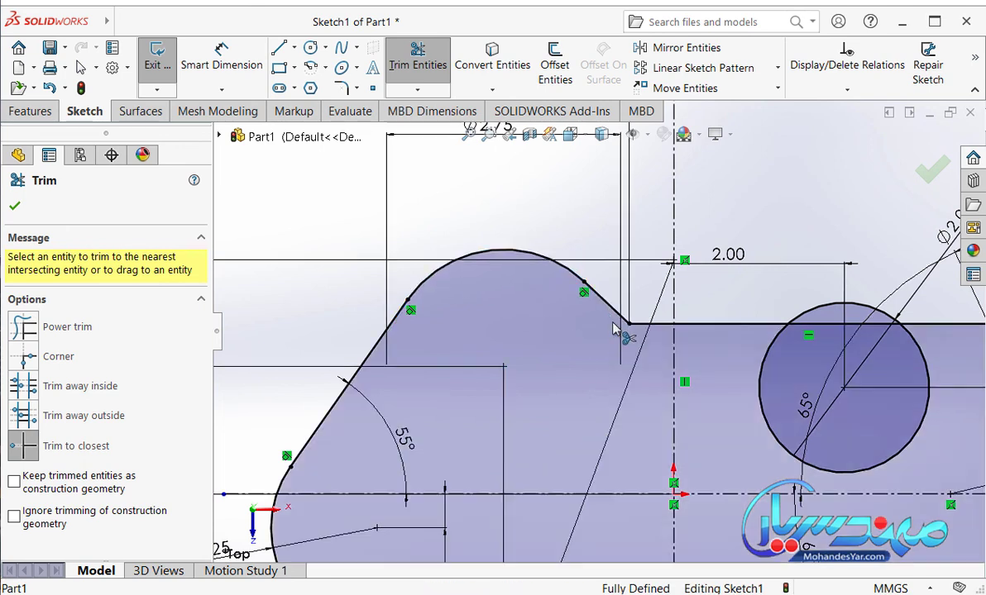
scroll(560, 368, up, 2)
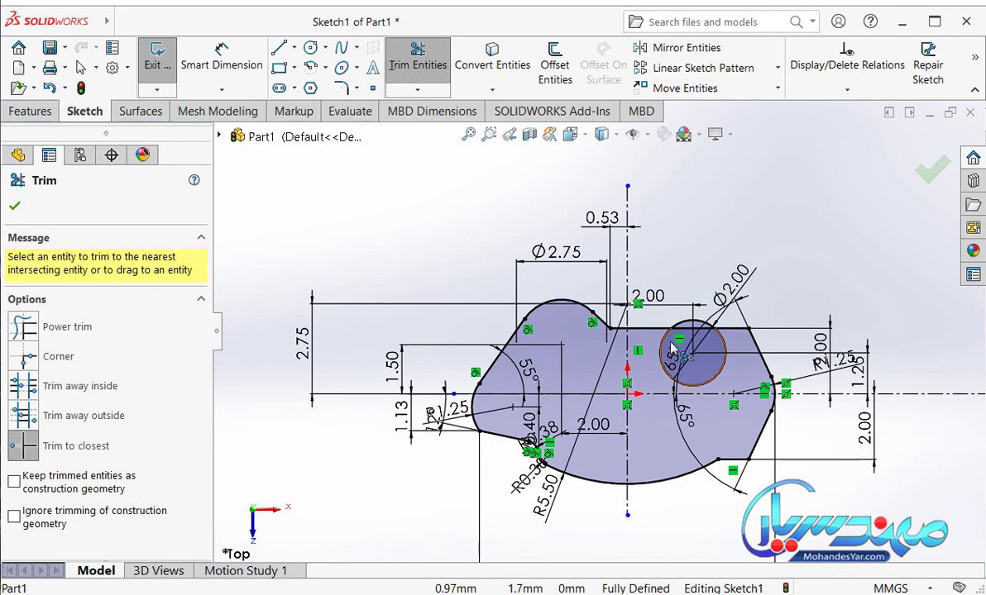
scroll(674, 331, down, 2)
scroll(686, 318, down, 2)
click(683, 312)
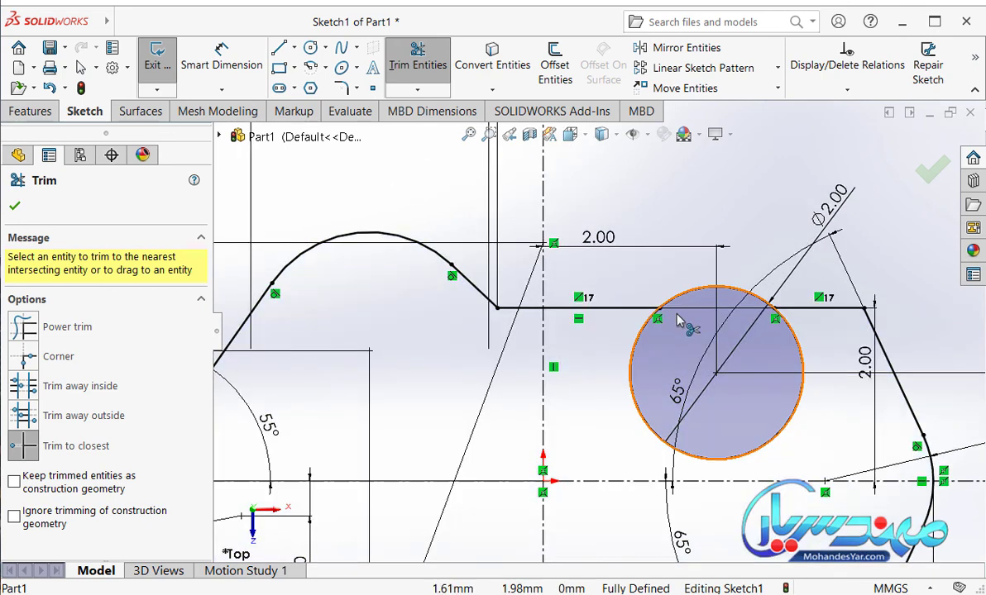
click(646, 331)
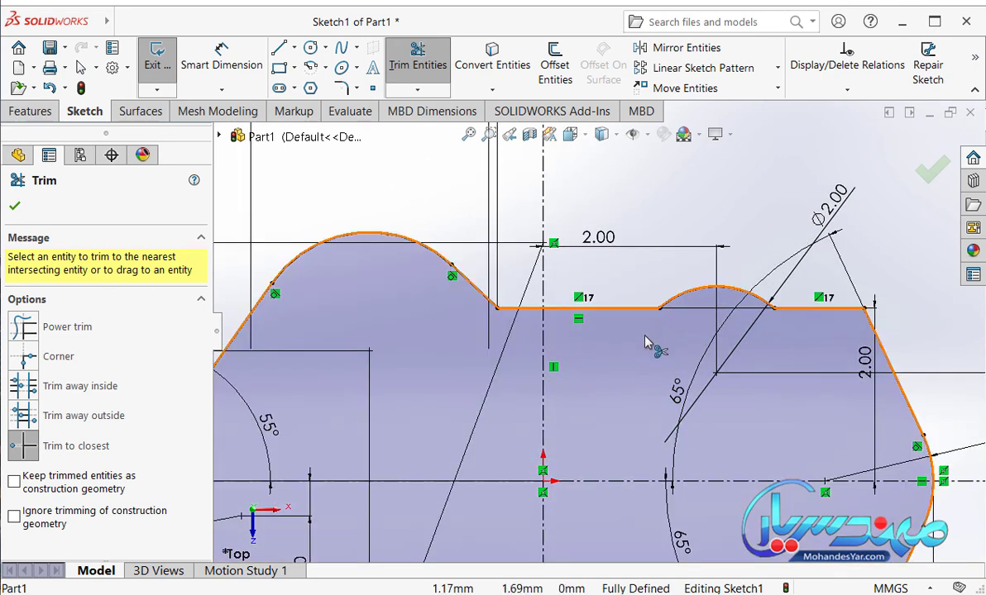
scroll(651, 339, up, 2)
scroll(598, 331, up, 2)
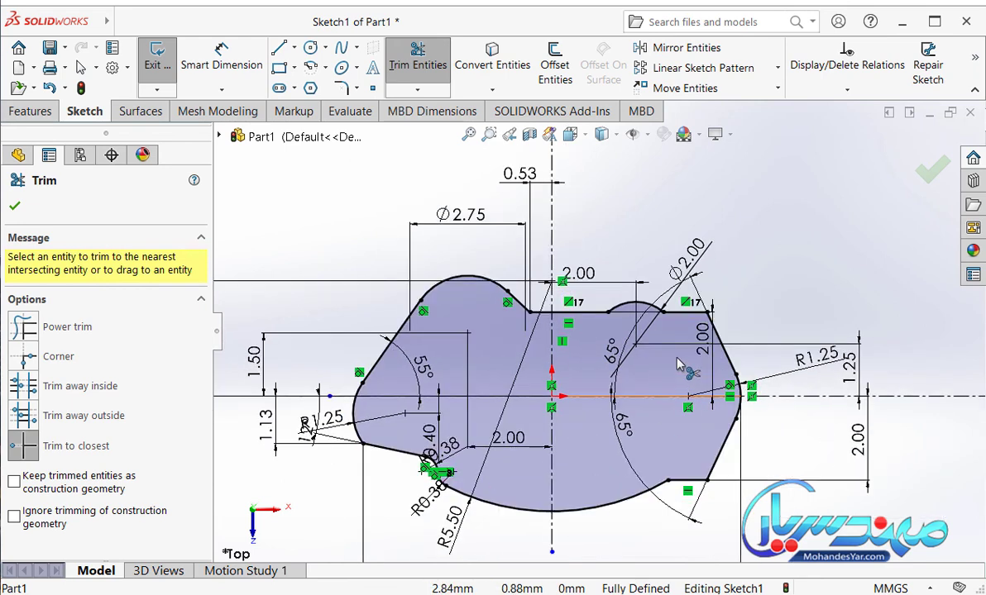
scroll(603, 422, down, 2)
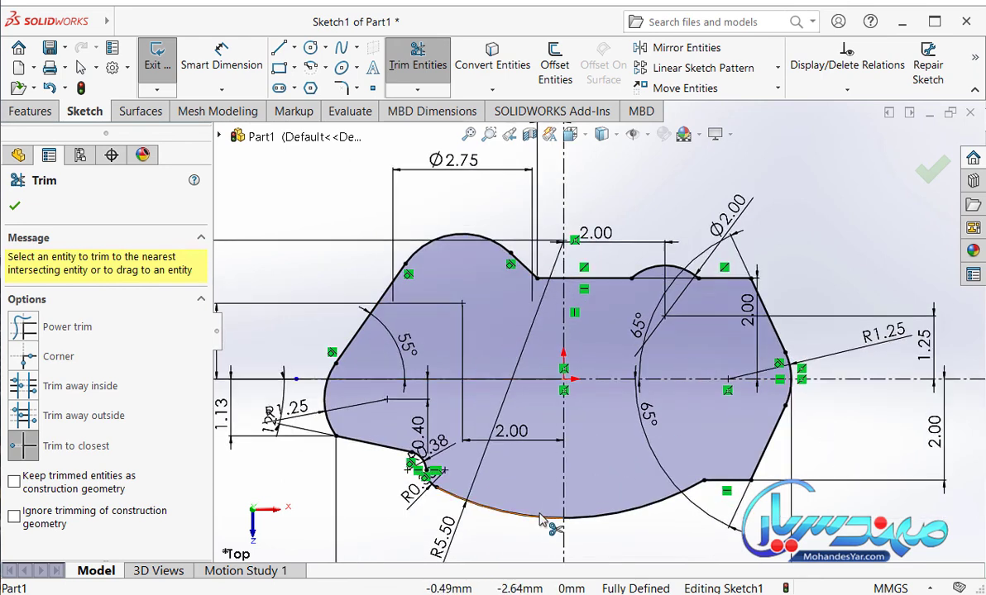
scroll(600, 298, up, 2)
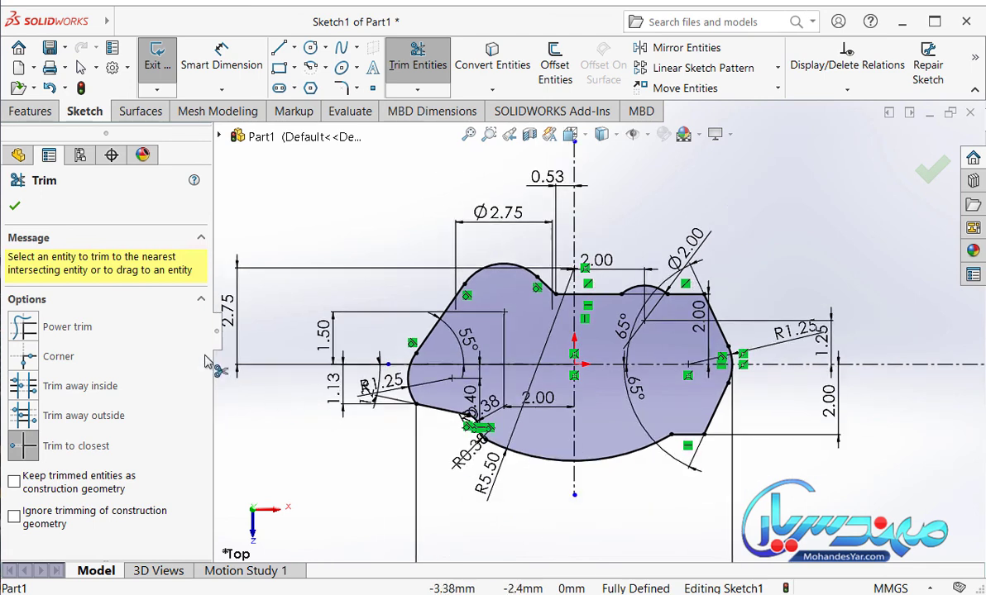
Close Trim Entities, fit the sketch to the view, and turn off Shaded Sketch Contours.
click(16, 208)
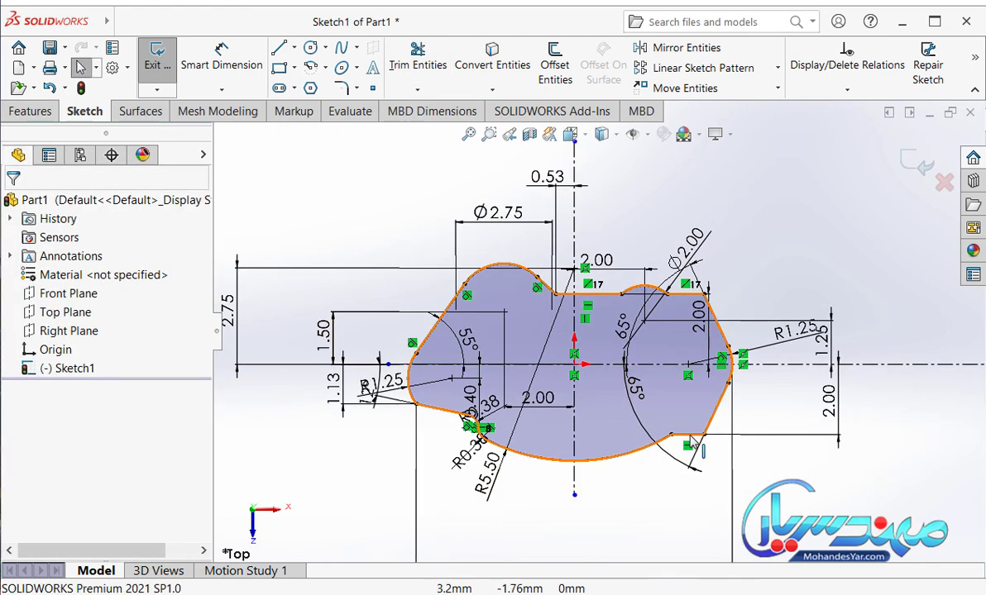
scroll(588, 463, down, 2)
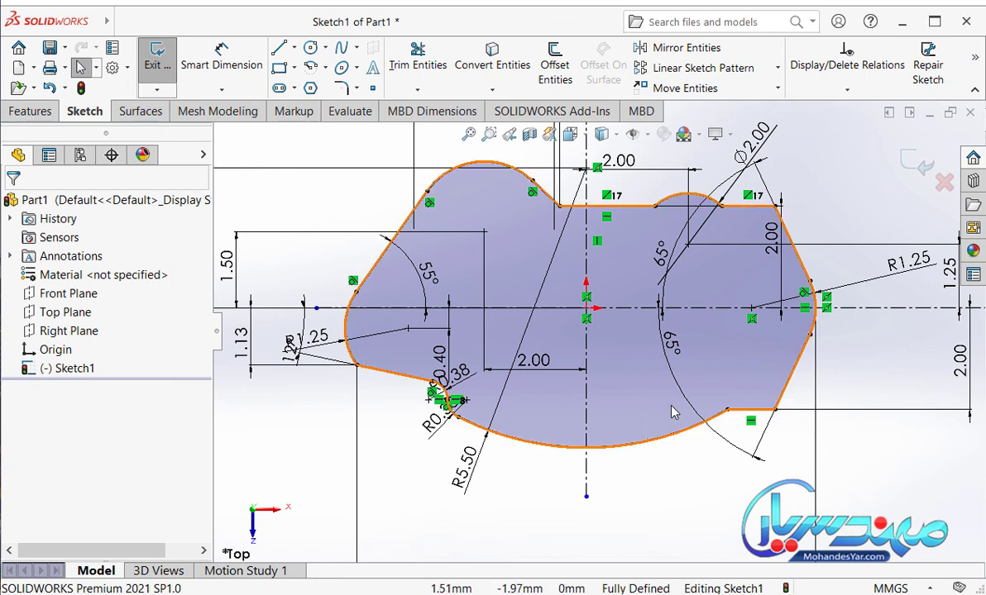
key(f)
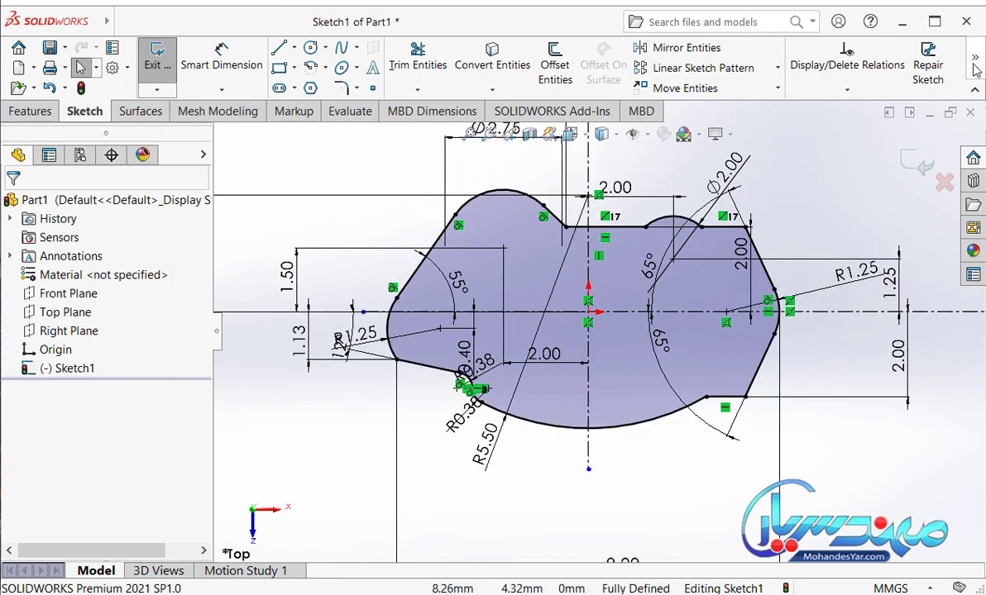
click(975, 70)
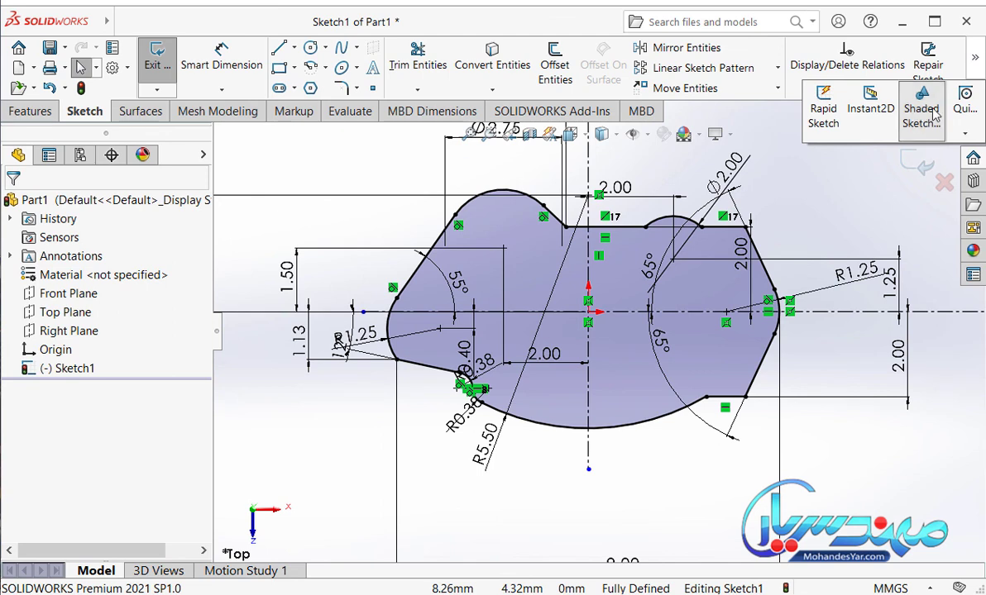
click(924, 131)
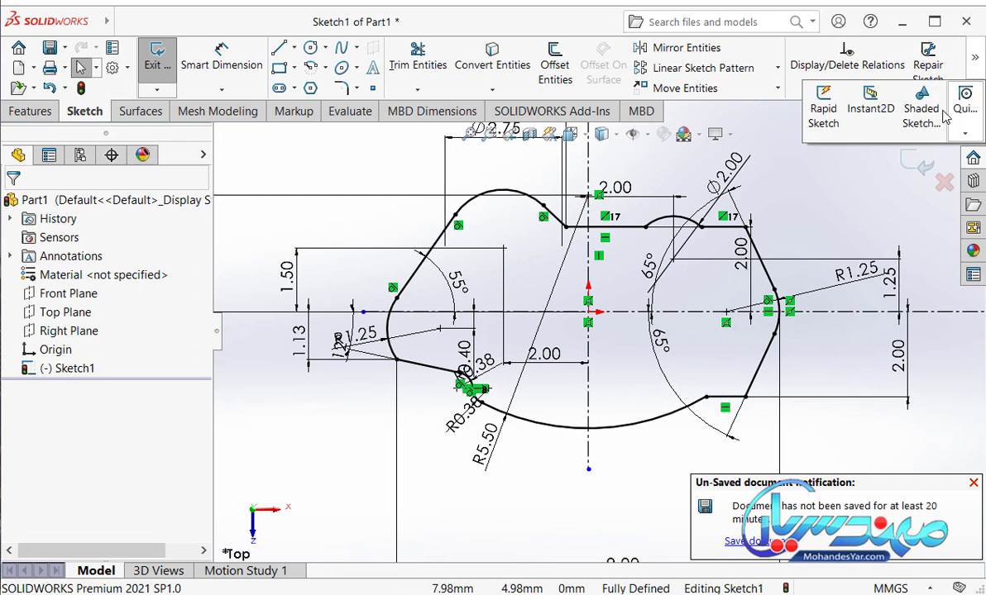
Turn Shaded Sketch Contours back on and zoom around to inspect the filled housing profile.
click(931, 125)
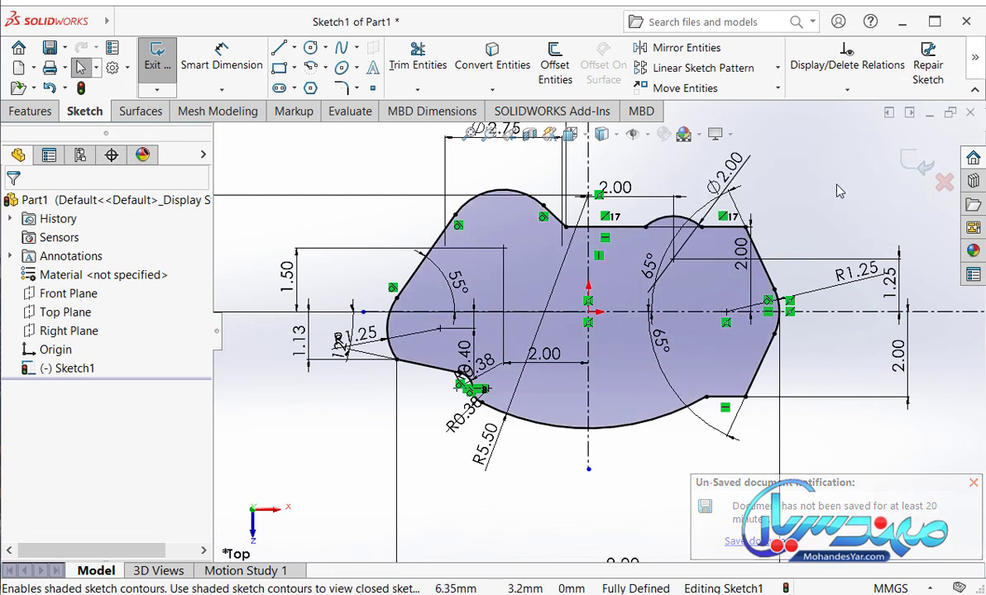
scroll(794, 207, up, 1)
scroll(682, 308, down, 1)
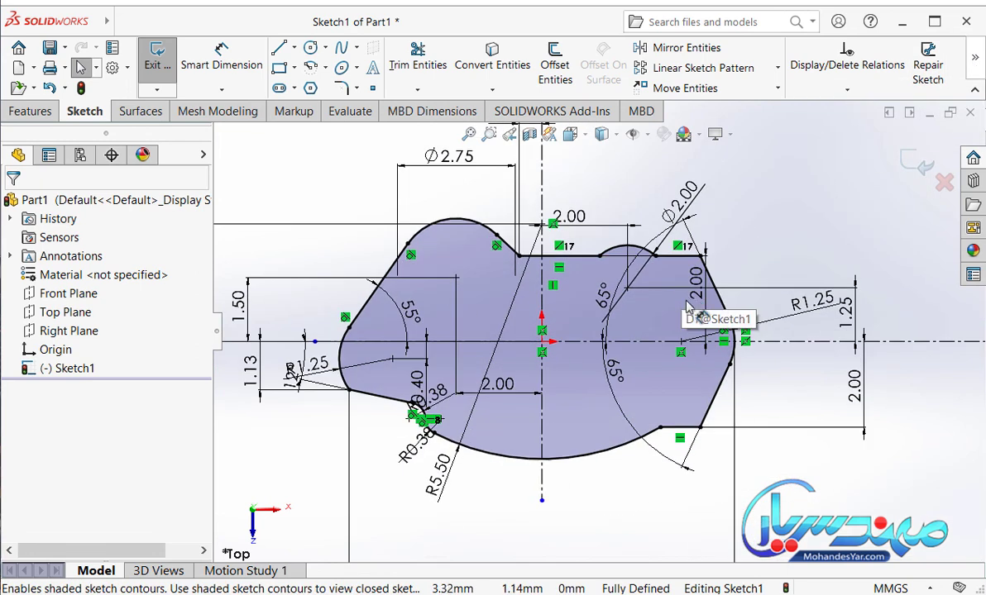
scroll(687, 310, down, 1)
scroll(726, 341, down, 1)
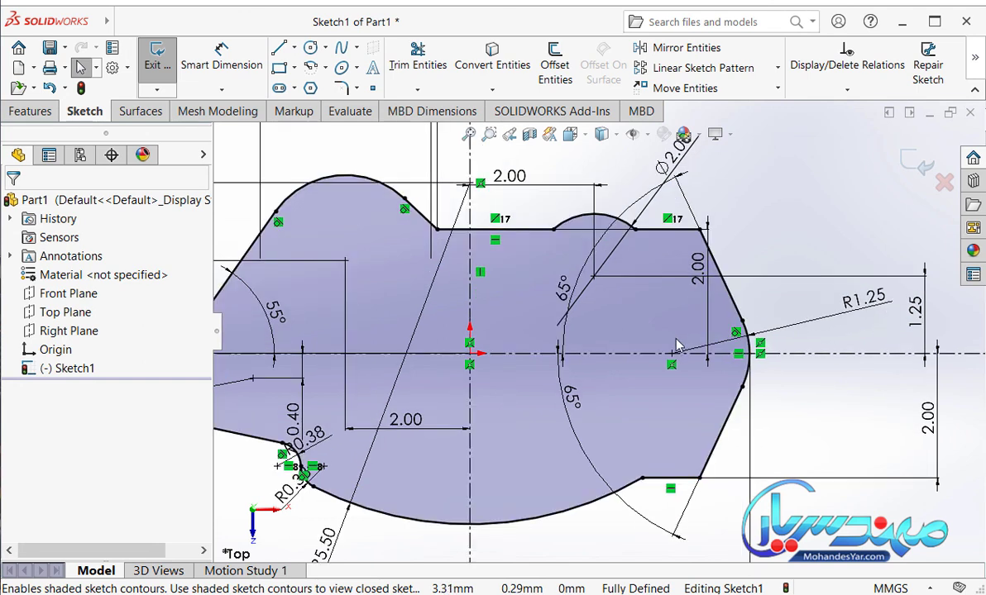
scroll(744, 403, up, 1)
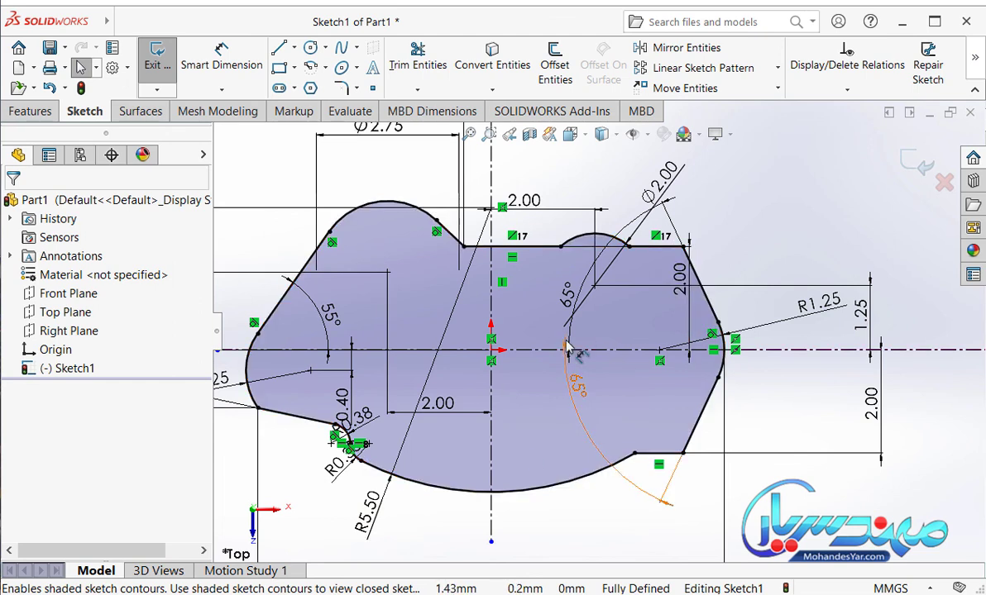
scroll(577, 339, up, 1)
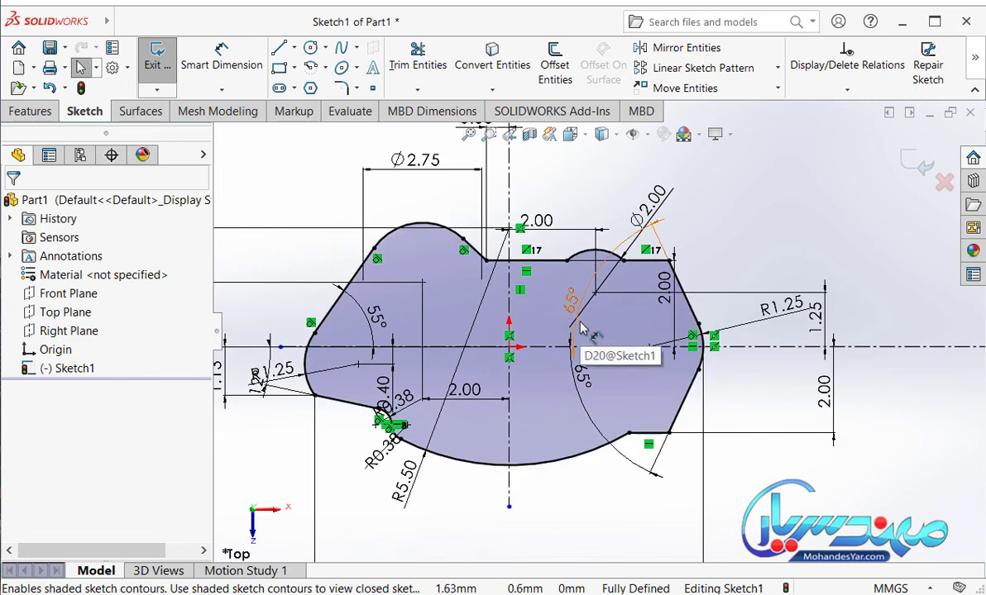
scroll(580, 332, down, 1)
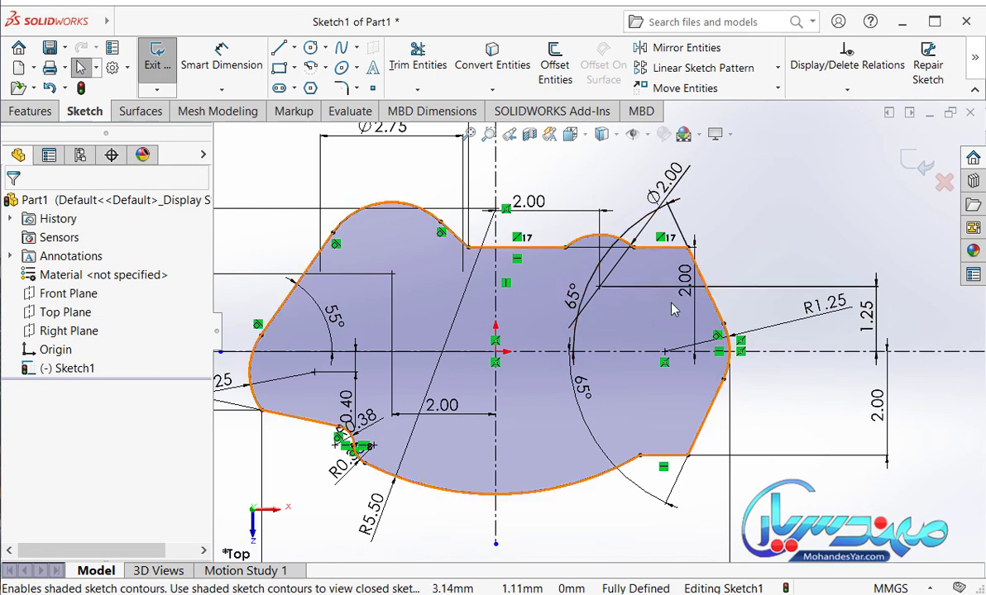
scroll(716, 382, down, 1)
scroll(621, 457, down, 2)
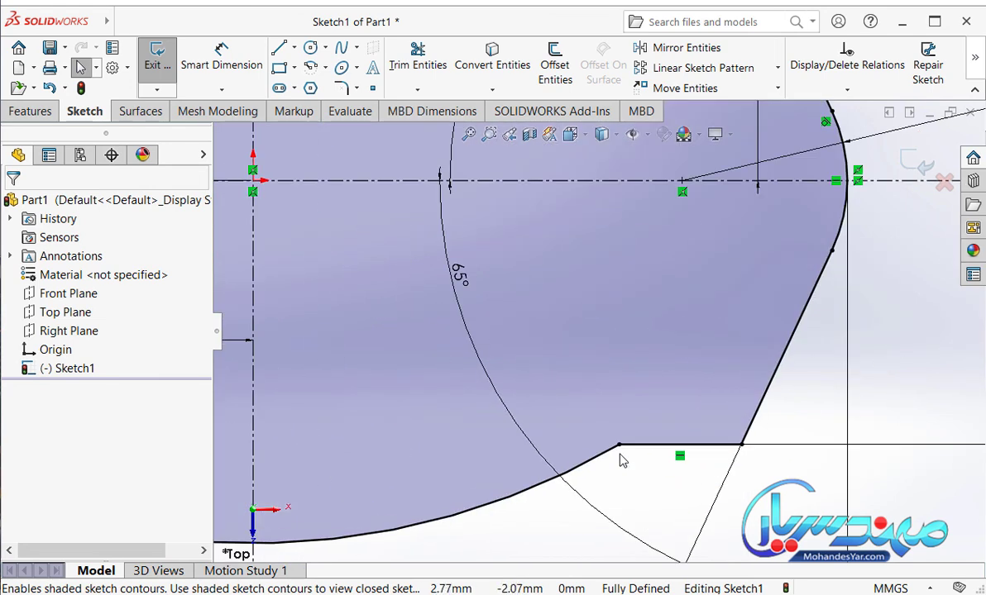
scroll(620, 431, down, 2)
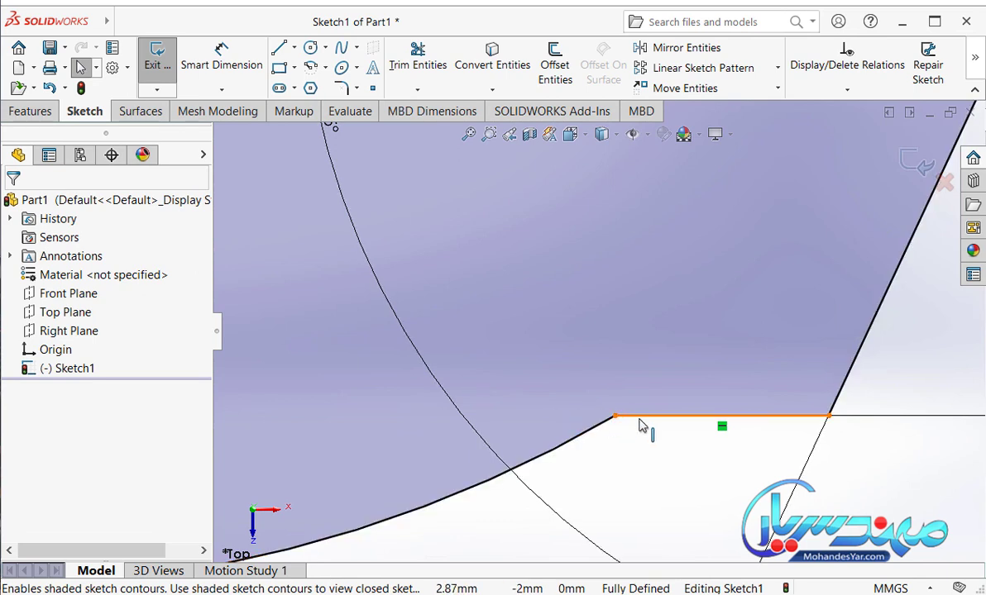
scroll(767, 442, up, 5)
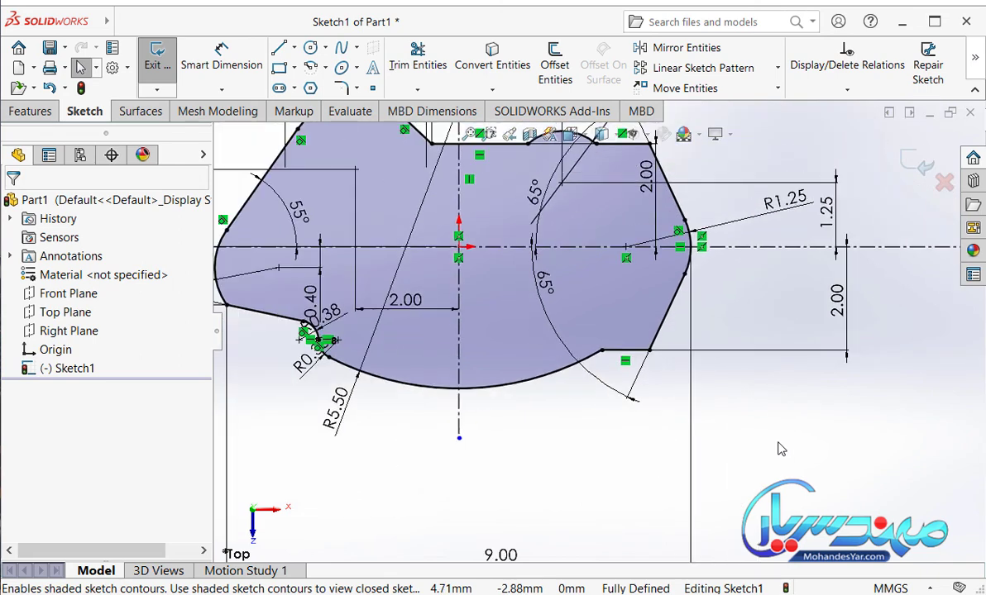
scroll(596, 327, up, 3)
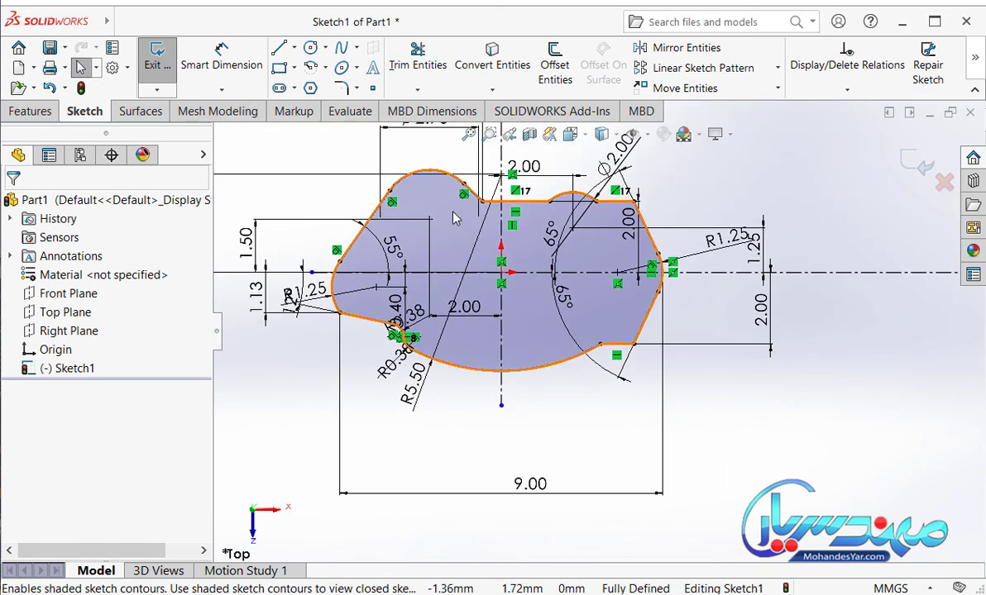
scroll(450, 236, down, 2)
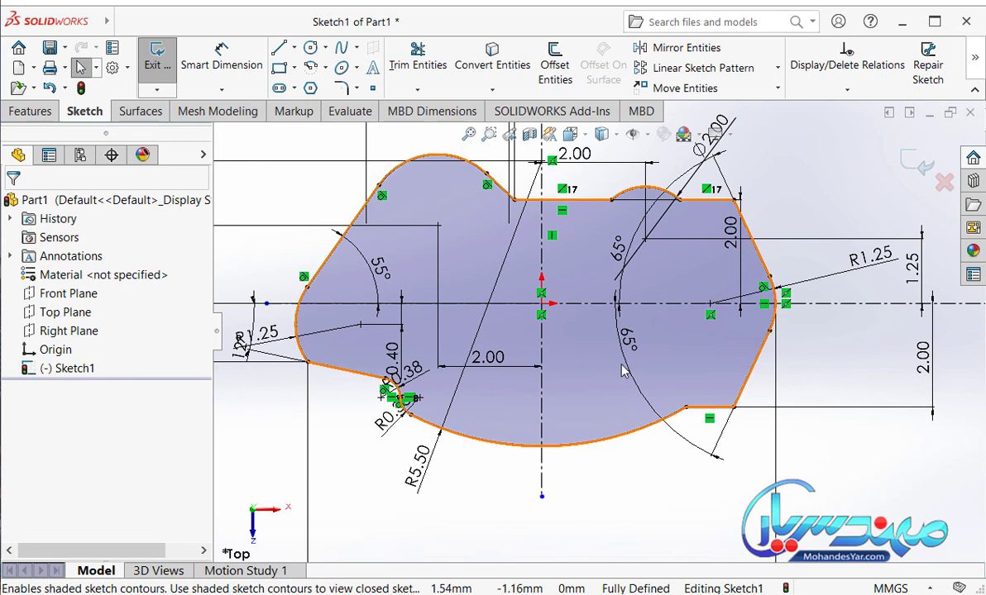
scroll(621, 372, up, 1)
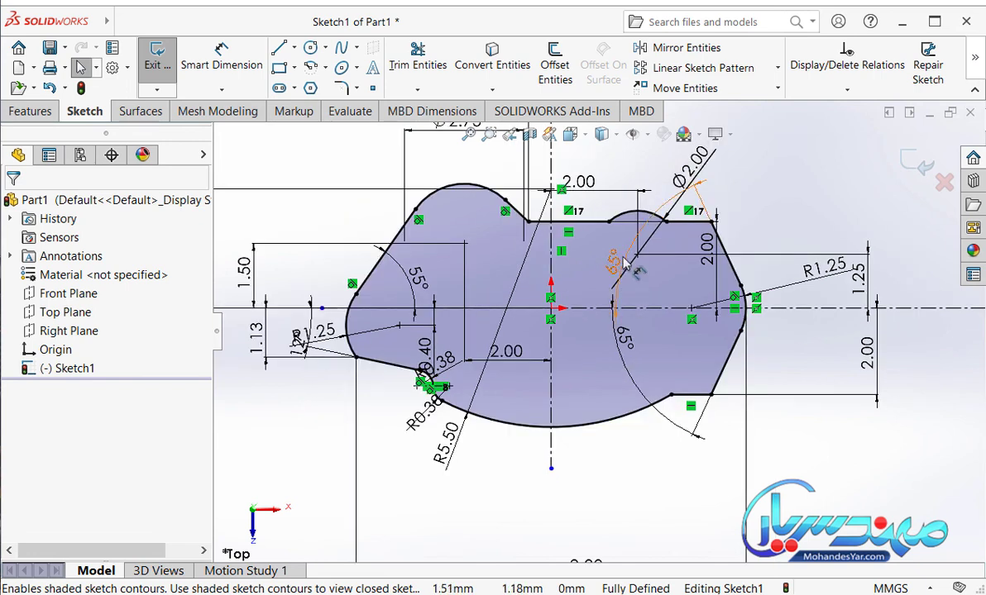
scroll(618, 273, up, 1)
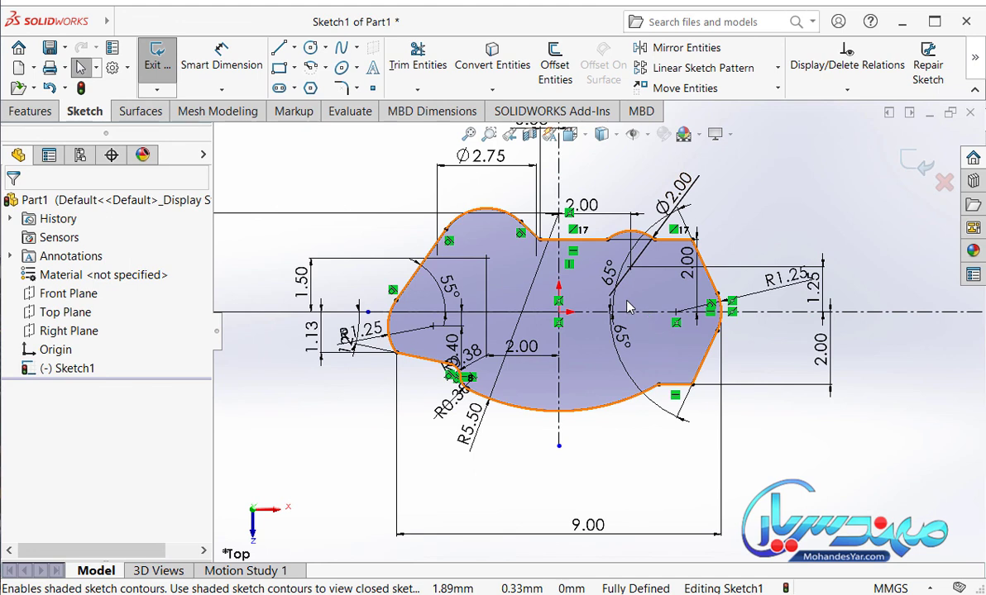
scroll(627, 308, down, 1)
scroll(621, 308, down, 1)
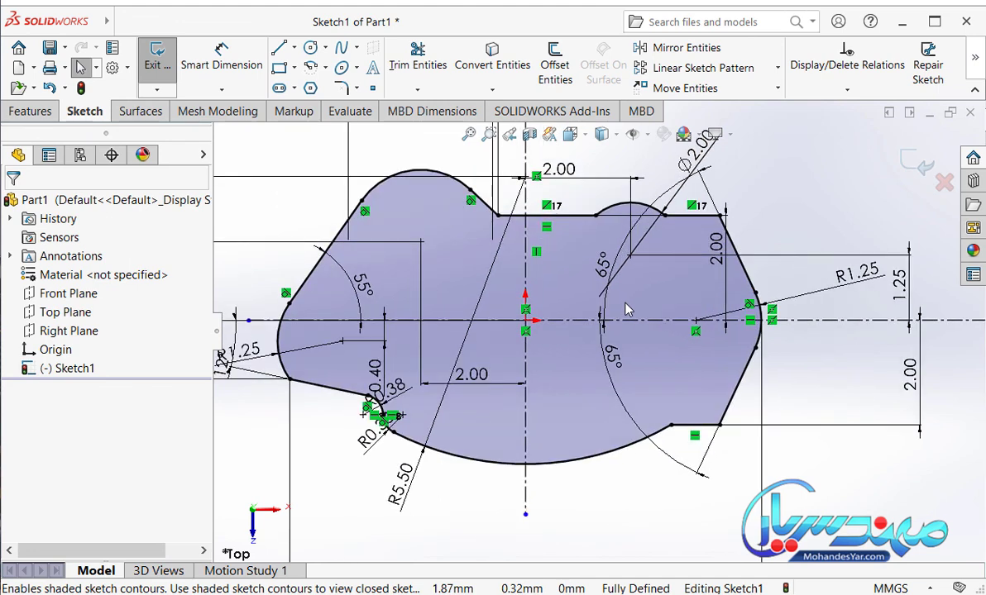
scroll(592, 321, down, 2)
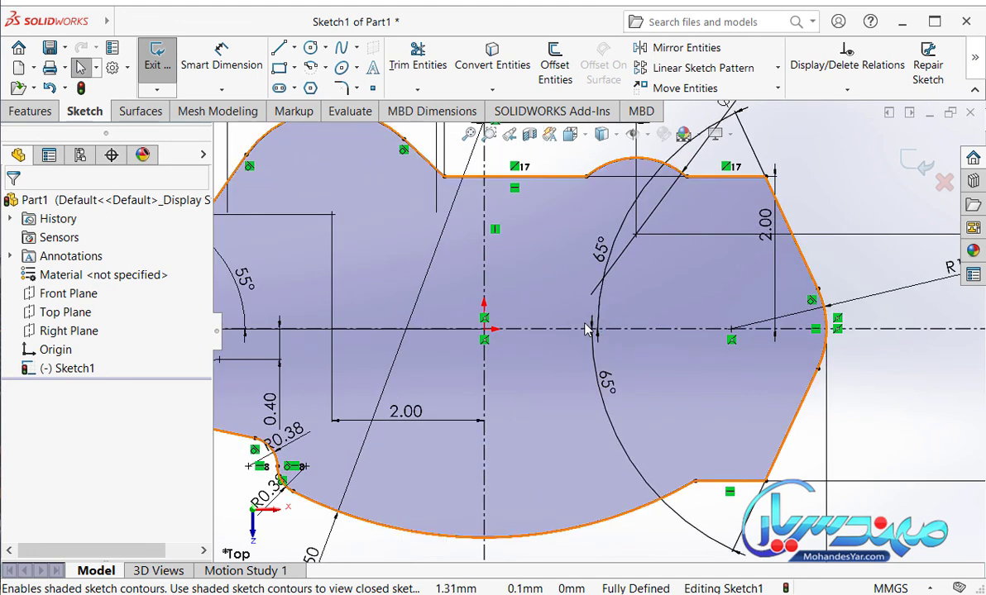
scroll(586, 331, up, 1)
scroll(586, 331, up, 1)
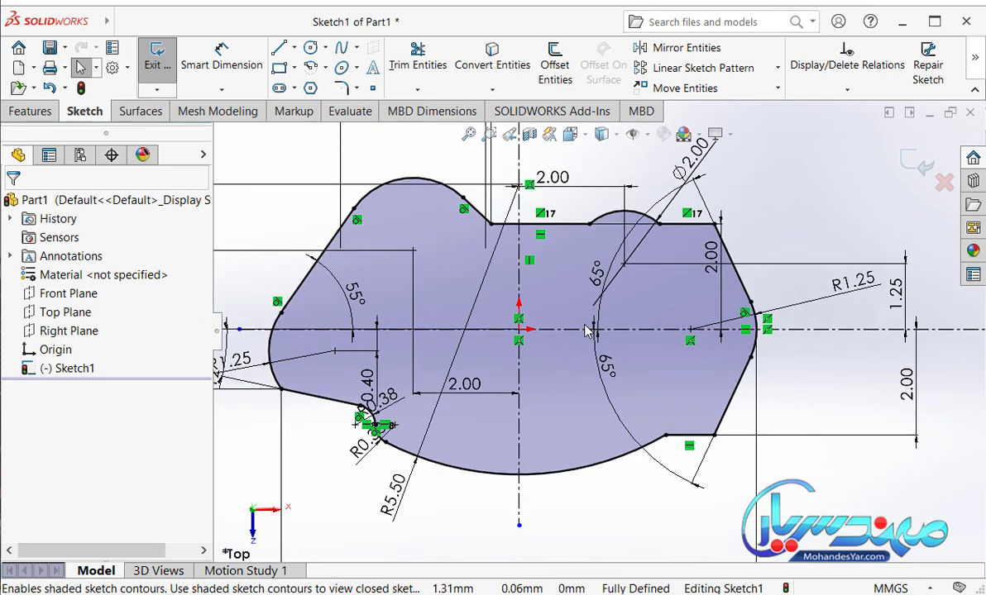
scroll(585, 331, up, 1)
scroll(586, 331, up, 1)
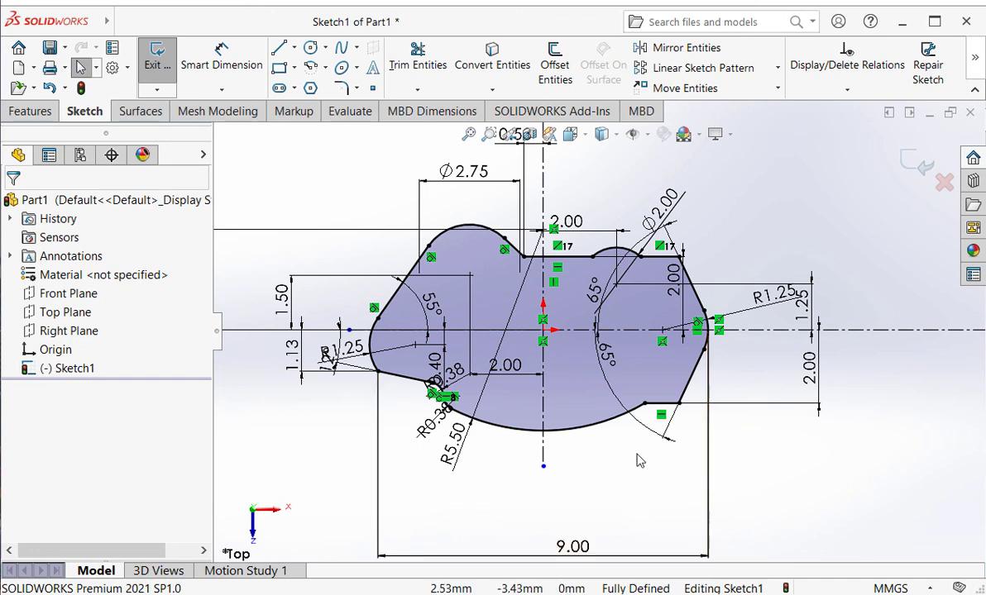
Move the R5.50 and R0.38 dimensions lower, below the outline.
drag(451, 438, 442, 500)
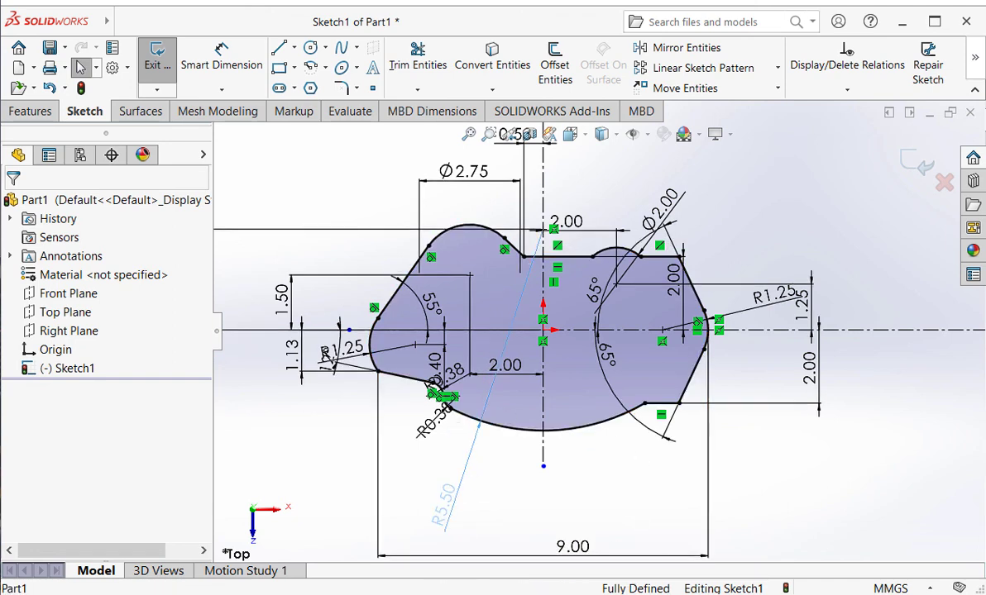
drag(426, 420, 414, 467)
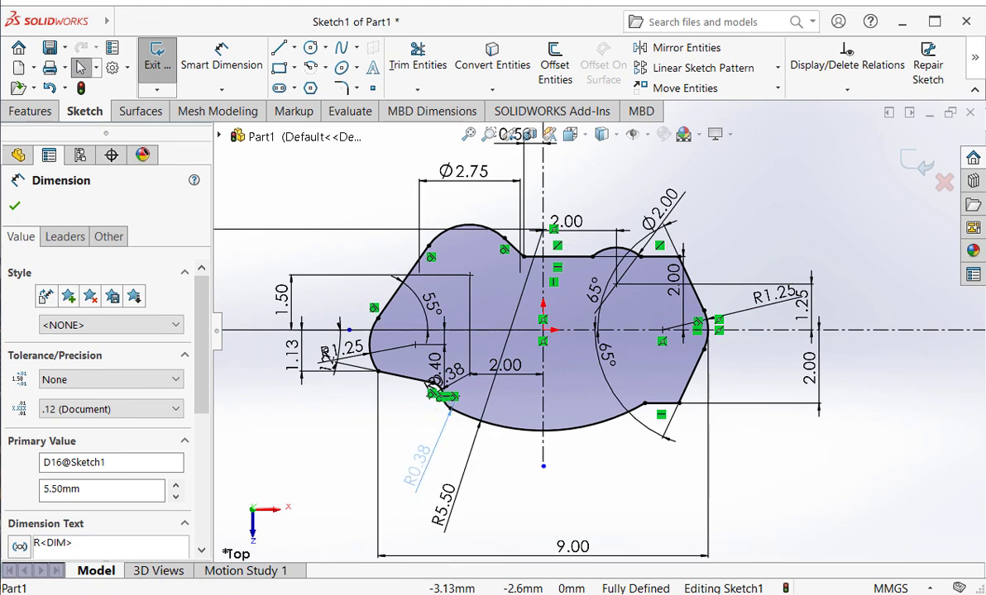
click(396, 418)
Exit Sketch1 to Features and orbit to view the profile in 3D.
scroll(396, 418, down, 2)
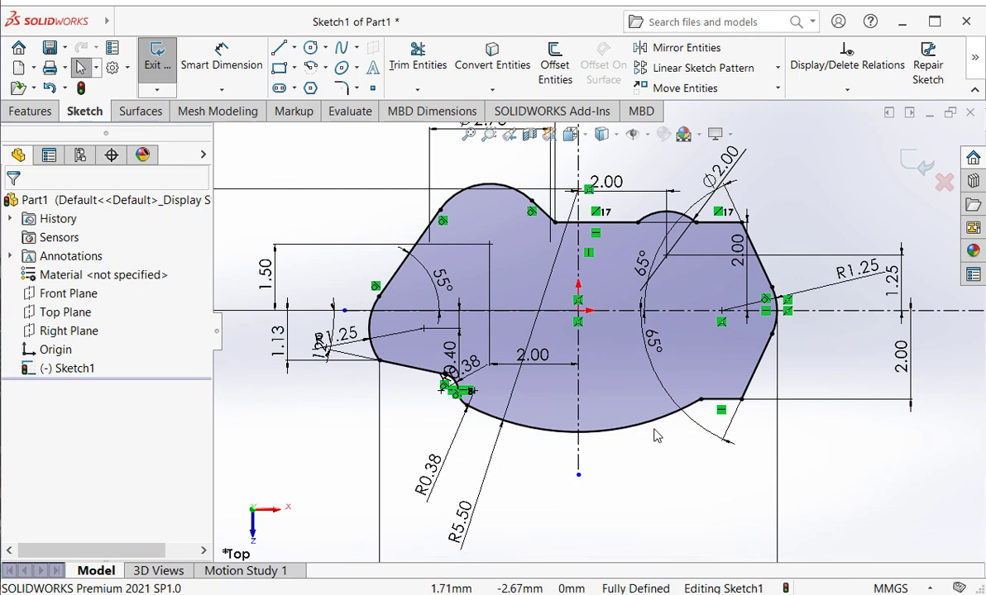
scroll(655, 434, up, 2)
scroll(596, 319, down, 2)
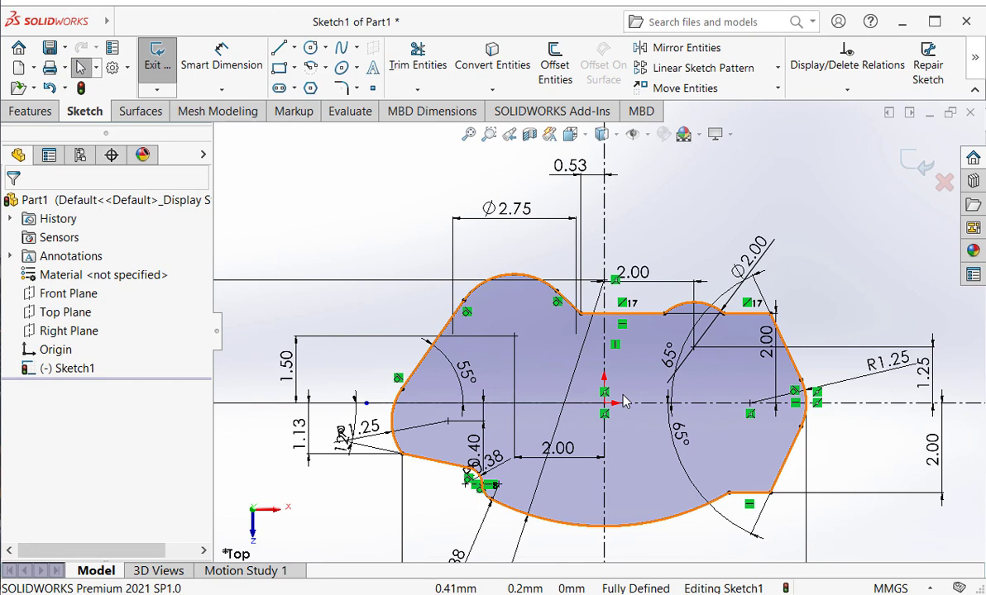
scroll(627, 401, up, 1)
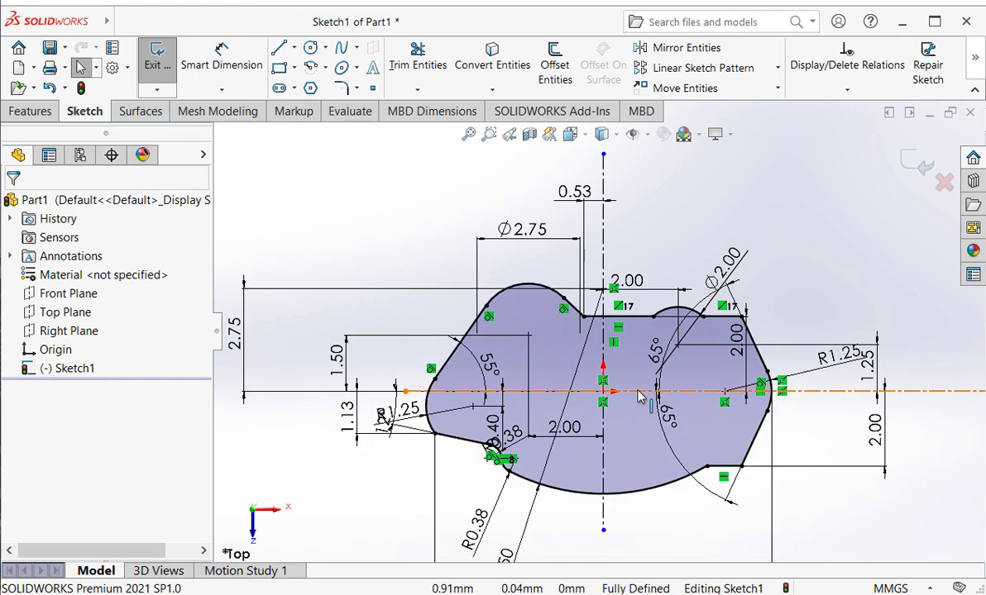
click(907, 161)
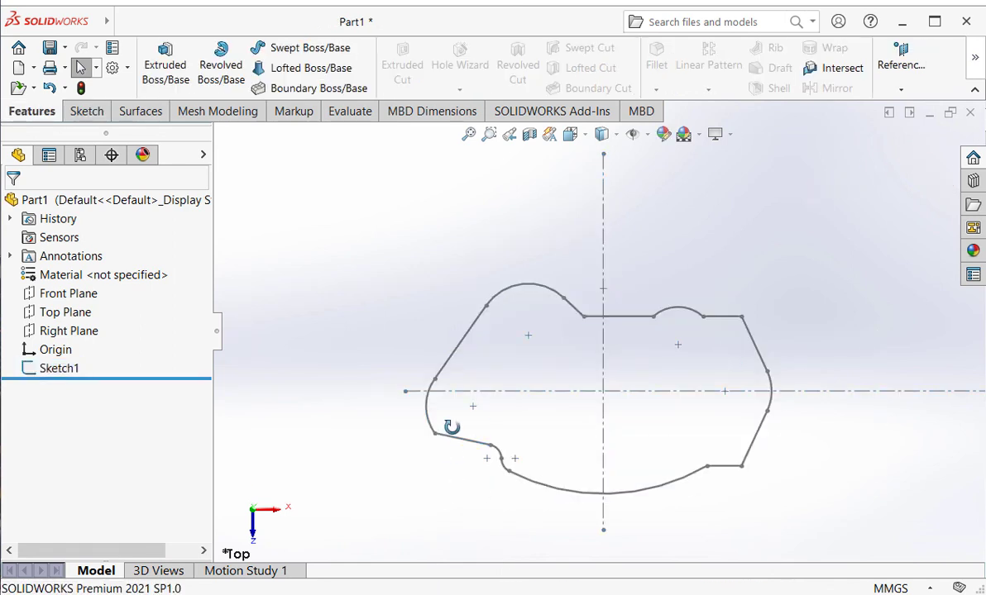
middle_drag(451, 426, 413, 430)
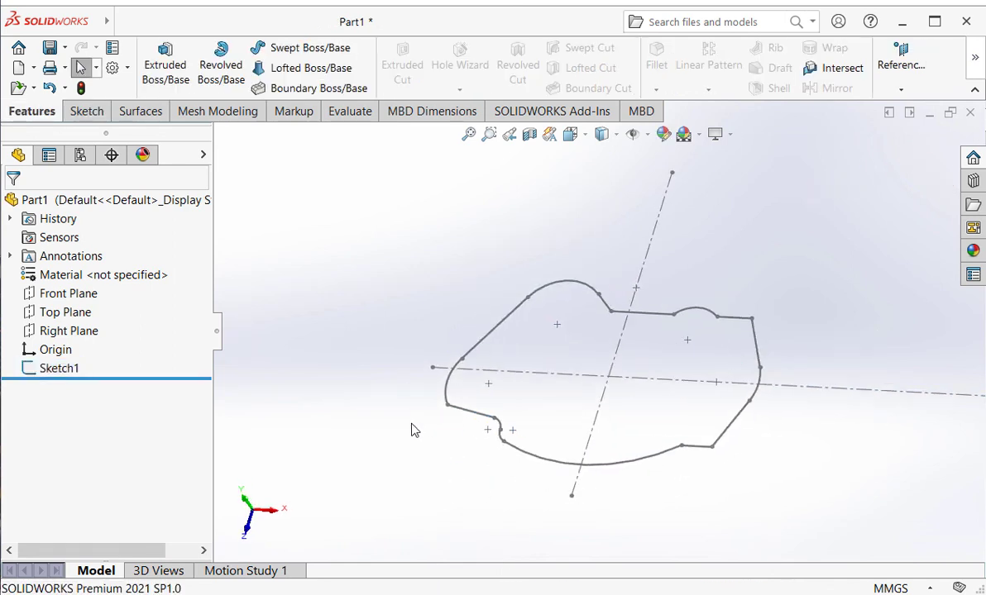